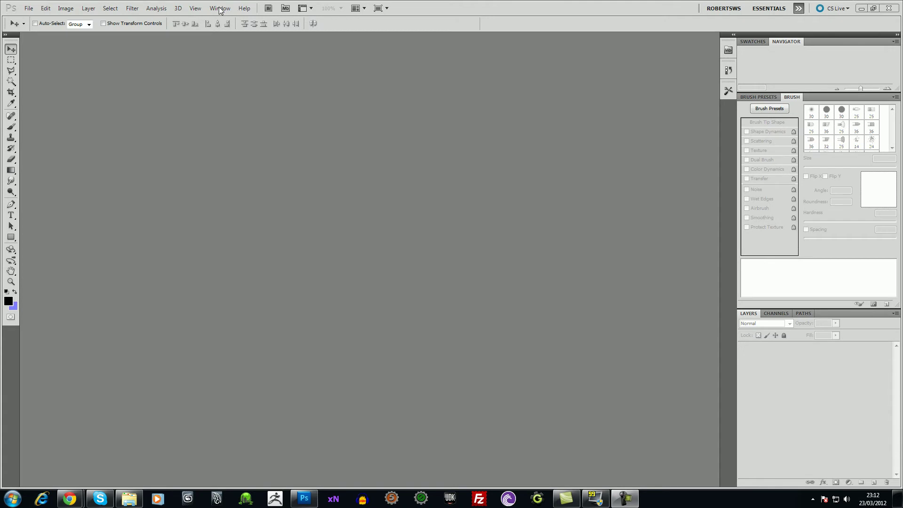
- Start a new document with both width and height set to 640 pixels
left_click(29, 9)
left_click(30, 20)
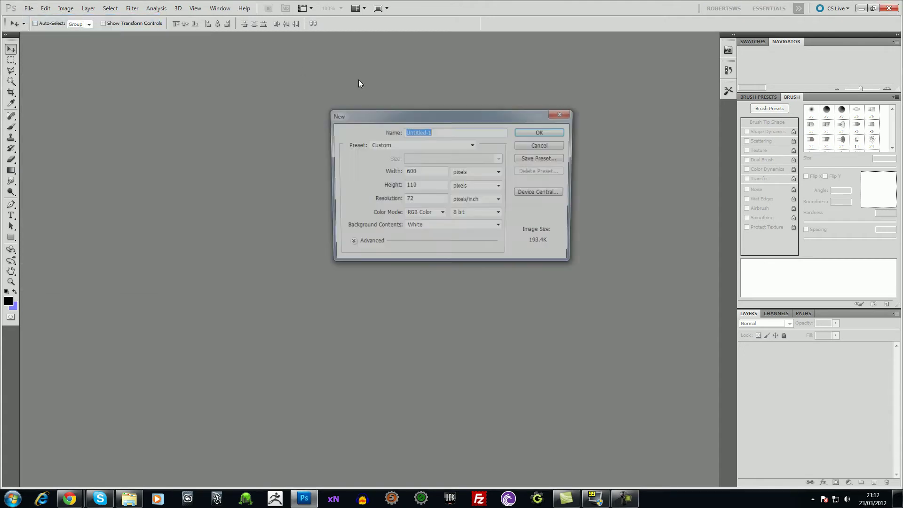
double_click(436, 172)
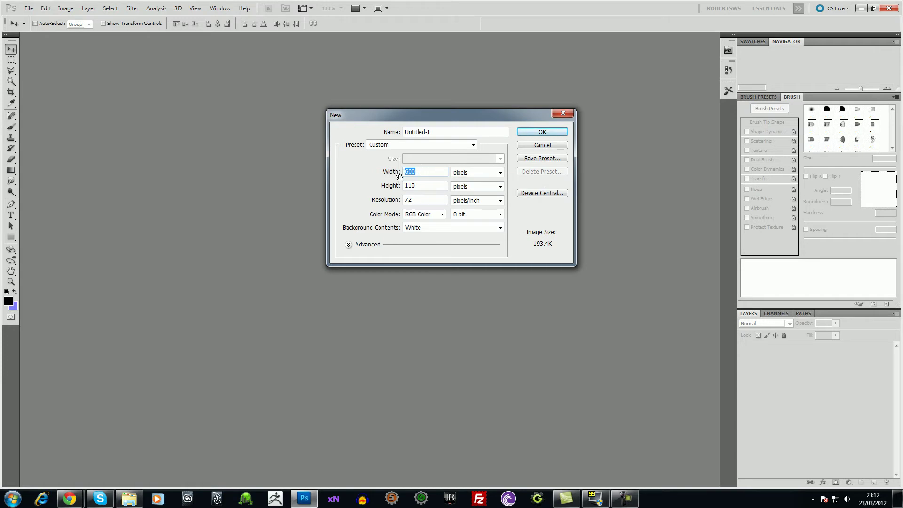
type("64")
key("Tab")
type("64")
key("shift+Tab")
type("640")
key("Tab")
type("640")
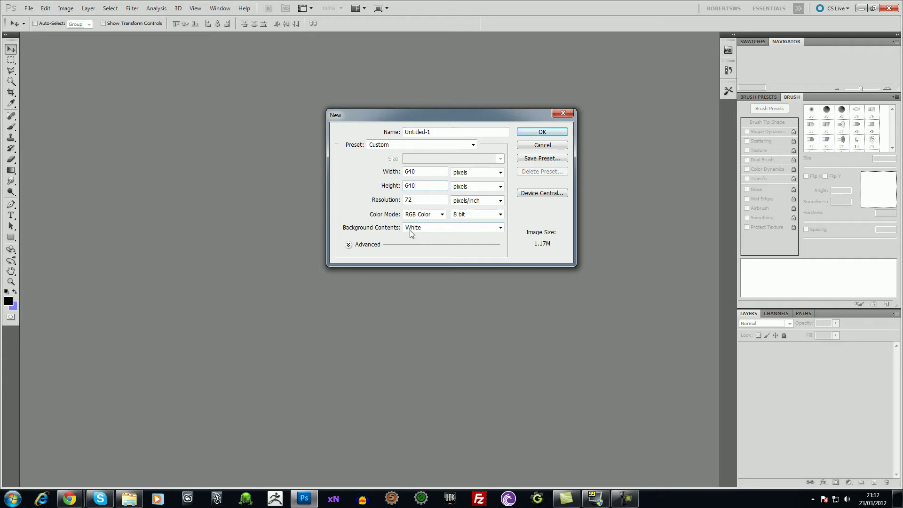
- Set the new document's background contents to Transparent and create it
left_click(441, 227)
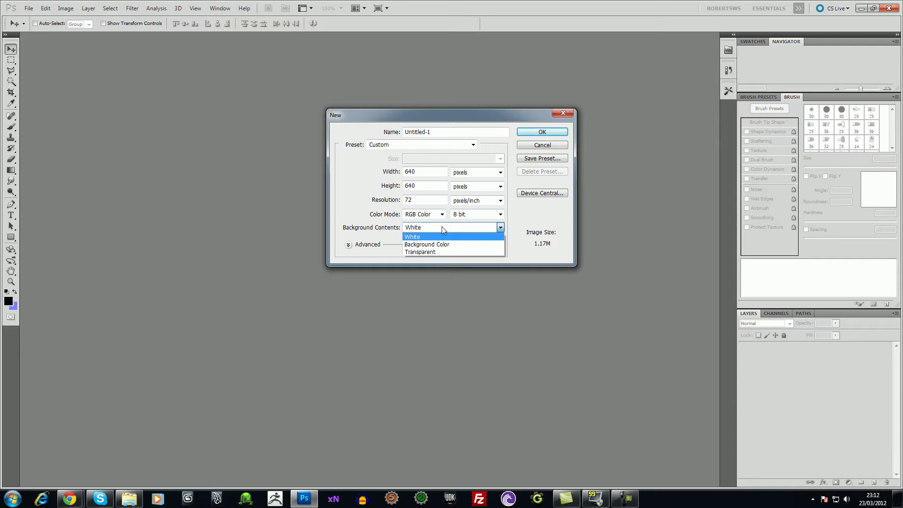
left_click(435, 253)
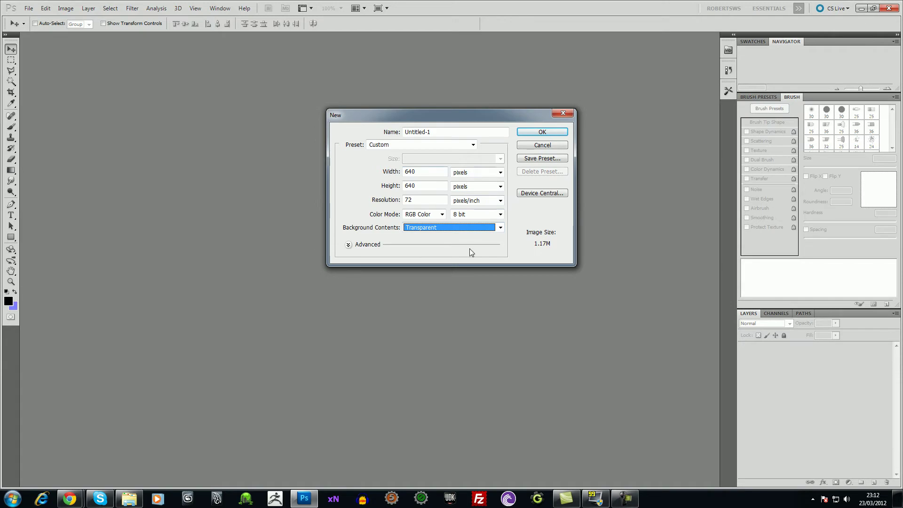
left_click(543, 132)
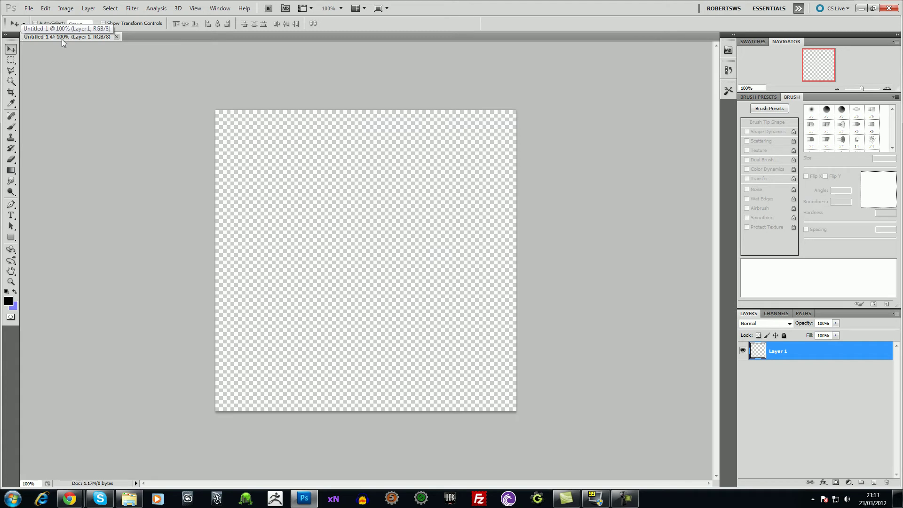
- Add a second layer and rename the bottom layer "back"
left_click(874, 483)
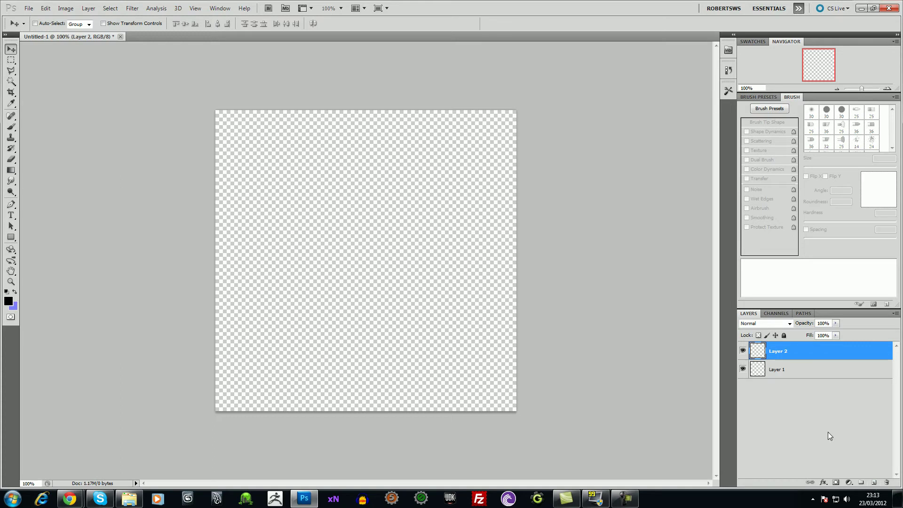
double_click(779, 372)
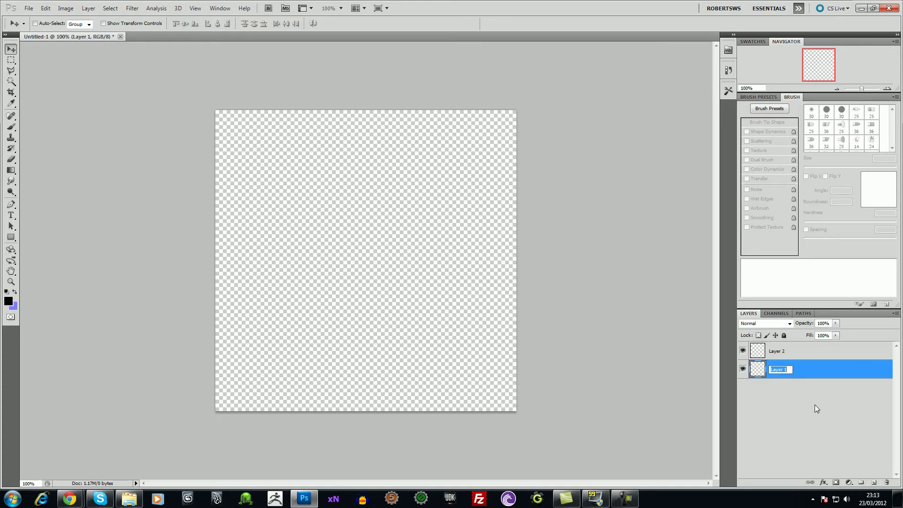
type("back")
key("Return")
left_click(784, 335)
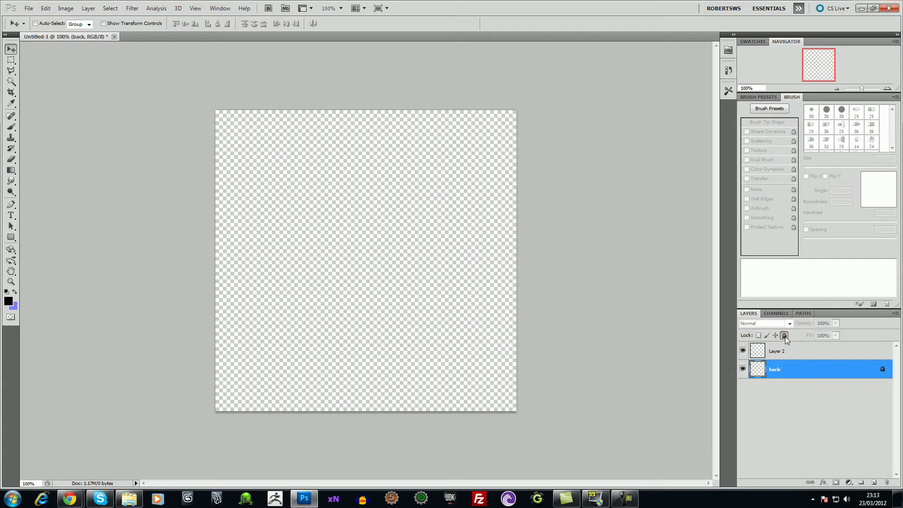
left_click(777, 356)
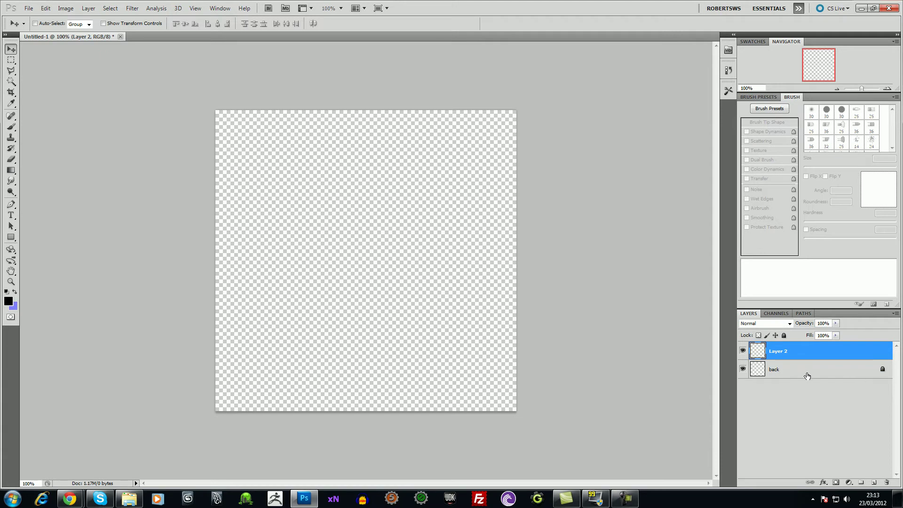
left_click(822, 374)
left_click(784, 335)
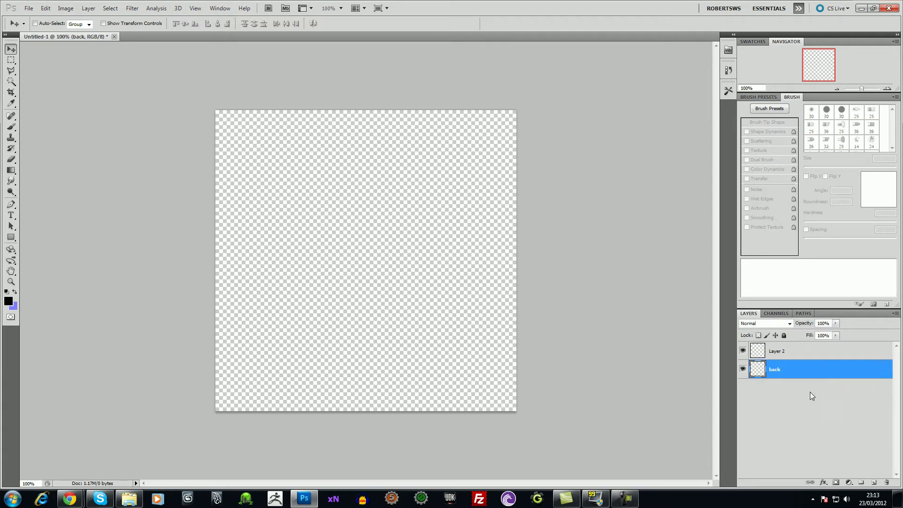
left_click(781, 357)
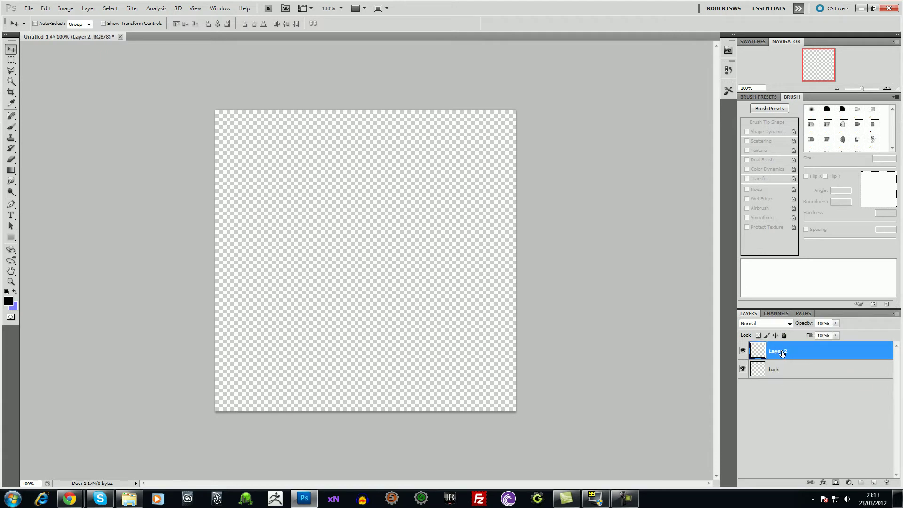
left_click(777, 372)
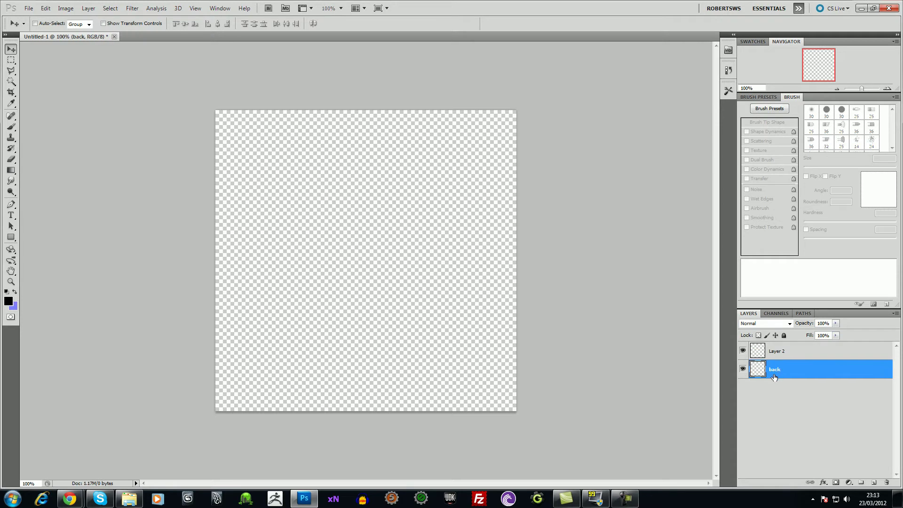
- Rename the layer above "back" to "shadow"
left_click(777, 352)
double_click(777, 351)
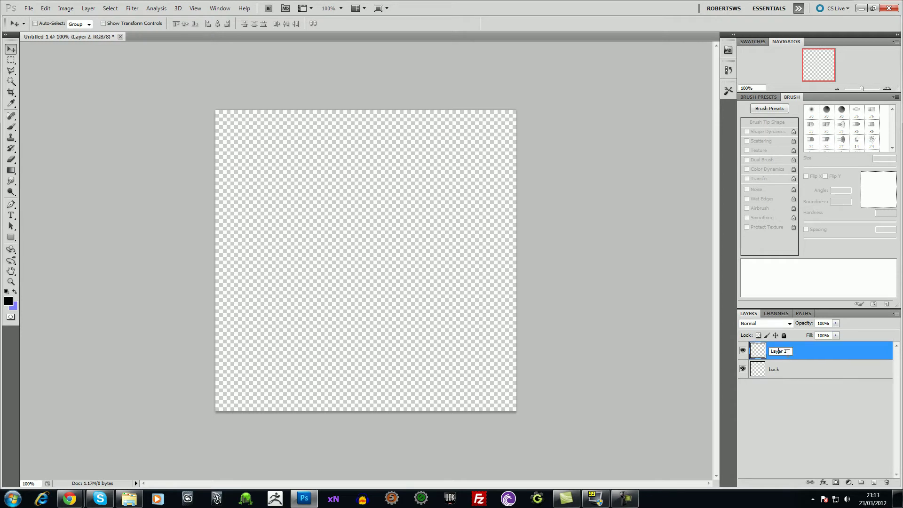
type("shadow")
key("Return")
- Add a new layer above "shadow" and name it "main"
left_click(873, 483)
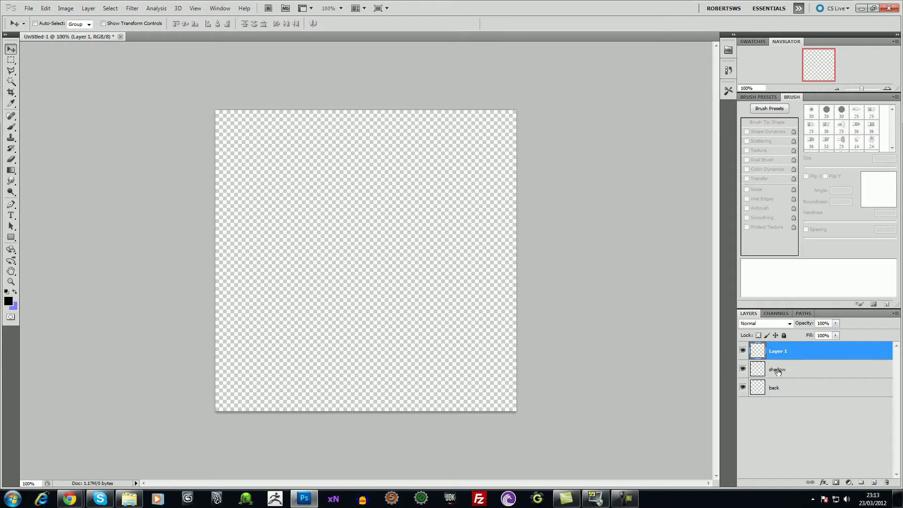
double_click(778, 351)
type("main")
key("Return")
- Activate the Brush tool with the 30 px hard round tip
left_click(10, 126)
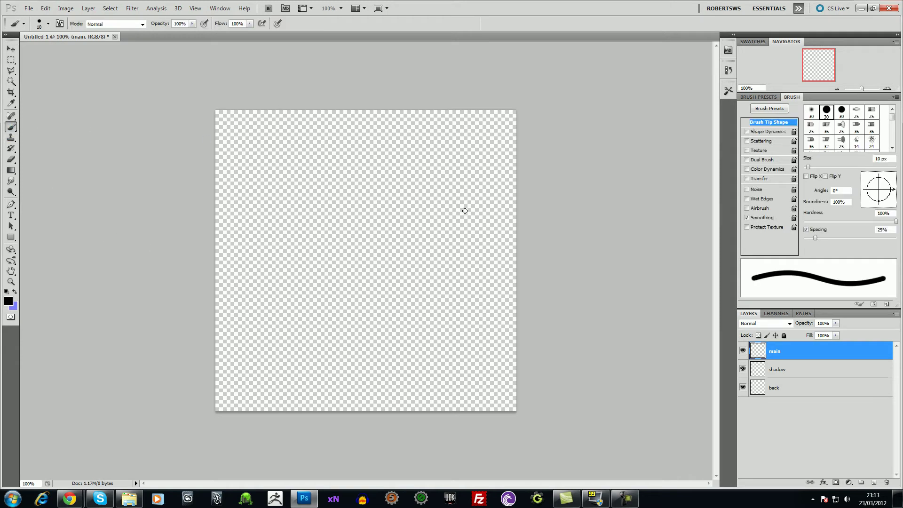
left_click(824, 114)
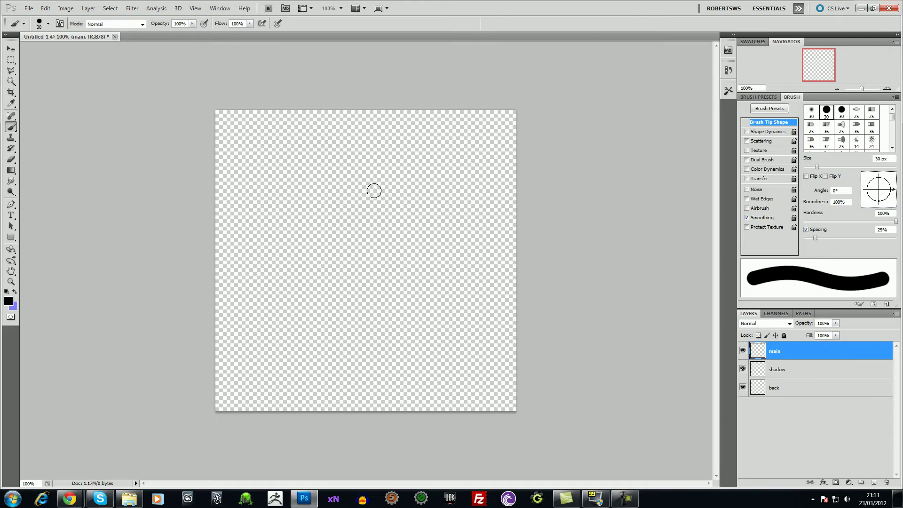
left_click(359, 162)
left_click(343, 171)
left_click(332, 191)
left_click(339, 216)
left_click(373, 222)
left_click(383, 207)
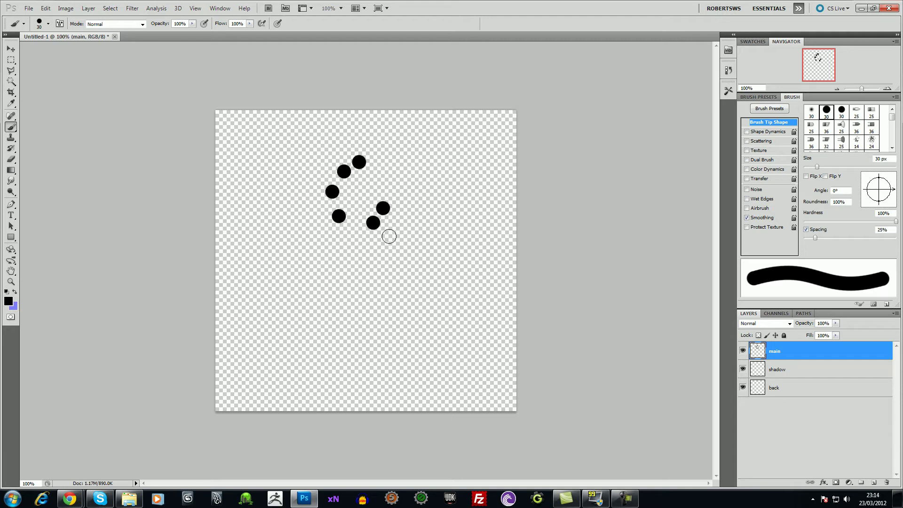
key("ctrl+alt+z")
key("ctrl+alt+z")
key("ctrl+alt+z")
key("ctrl+alt+z")
key("ctrl+alt+z")
key("ctrl+alt+z")
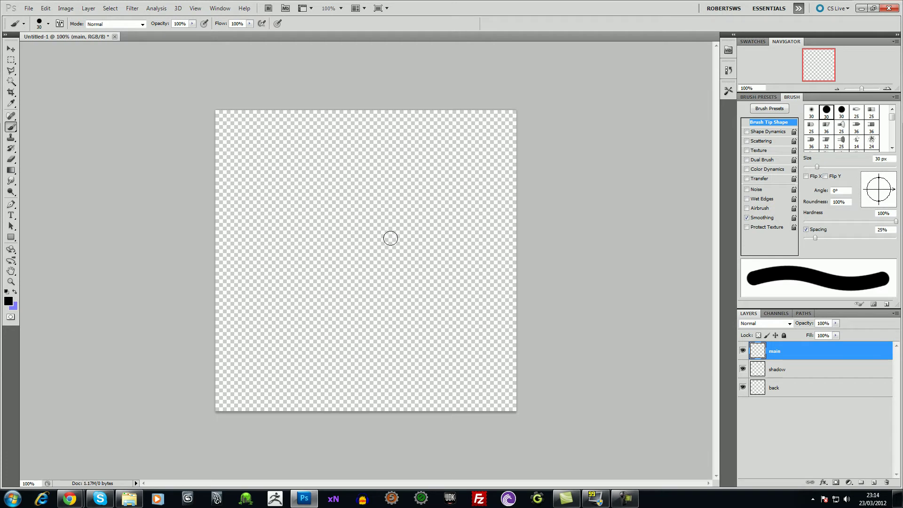
- Enlarge the brush to 250 px and paint a single black dab as the figure's head on the main layer
key("bracketright")
key("bracketright")
key("bracketright")
key("bracketright")
key("bracketright")
key("bracketright")
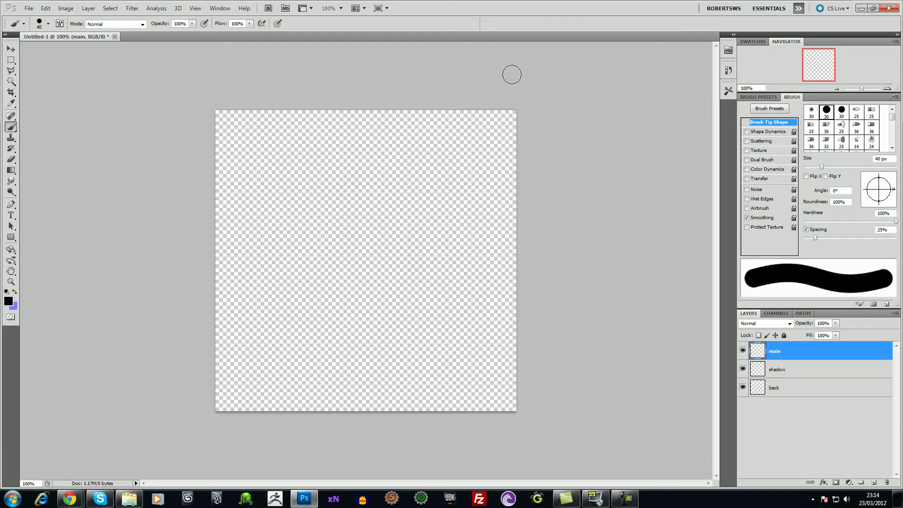
key("bracketright")
key("bracketright")
key("bracketright")
key("bracketright")
key("bracketright")
key("bracketright")
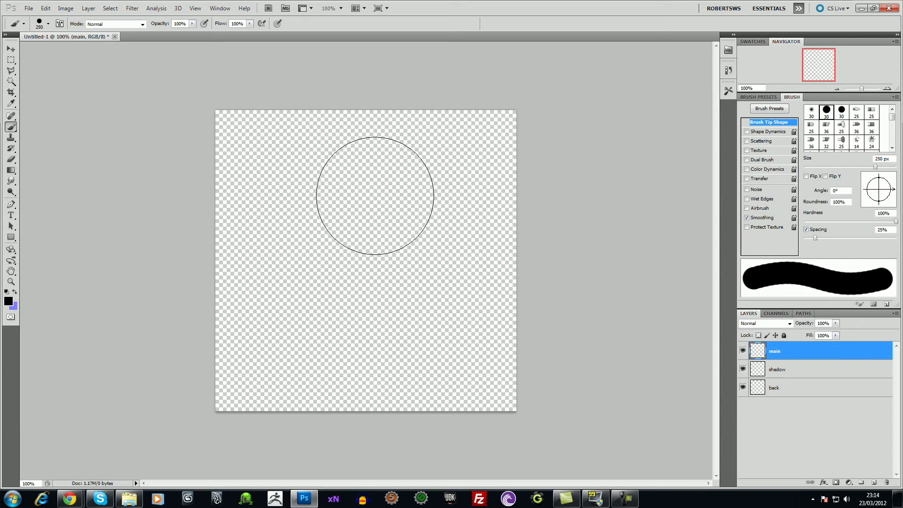
left_click(369, 207)
- Shrink the brush and paint a single black dab for the neck just below the head
key("bracketleft")
key("bracketleft")
key("bracketleft")
key("bracketleft")
key("bracketleft")
key("bracketleft")
key("bracketleft")
left_click(369, 267)
- Reduce the brush to 50 px and paint the figure's left-hand arm bending down from the neck
key("bracketleft")
key("bracketleft")
key("bracketleft")
left_click(358, 282)
mouse_move(358, 282)
left_mouse_down()
mouse_move(334, 303)
mouse_move(335, 335)
left_mouse_up()
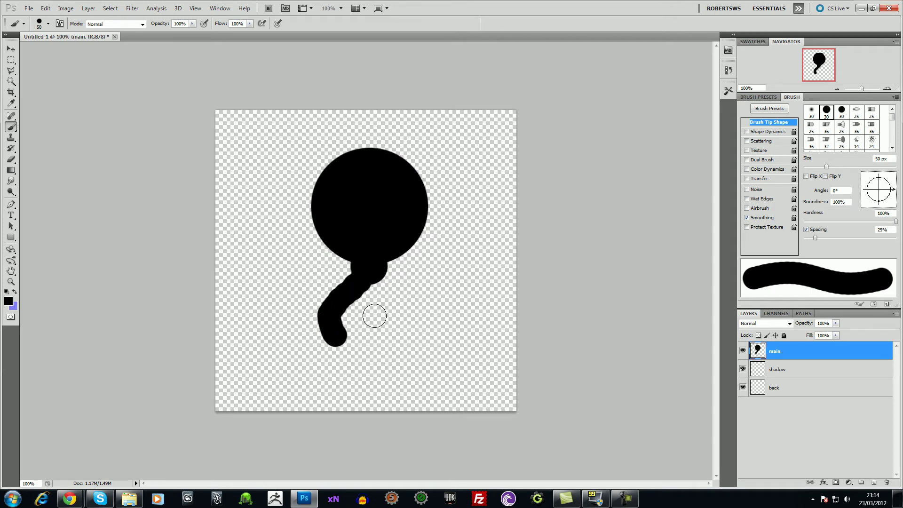
- Paint the figure's other arm, then its torso and two striding legs, reducing the brush to 35 px
mouse_move(377, 281)
left_mouse_down()
mouse_move(410, 301)
mouse_move(427, 300)
mouse_move(373, 313)
mouse_move(371, 299)
mouse_move(369, 357)
mouse_move(330, 391)
left_mouse_up()
key("bracketleft")
key("bracketleft")
key("bracketleft")
mouse_move(374, 351)
left_mouse_down()
mouse_move(414, 376)
mouse_move(411, 396)
left_mouse_up()
left_click_drag(379, 352, 395, 349)
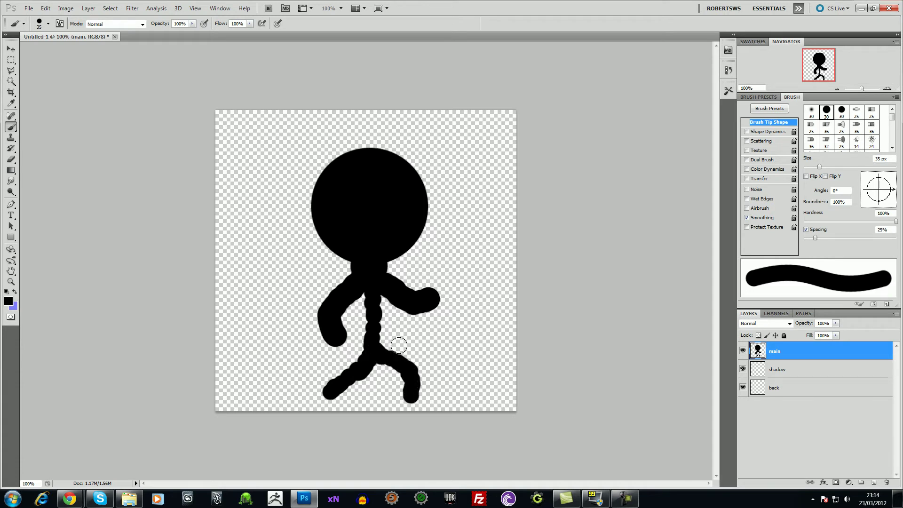
- Set the foreground color to green #14d377
left_click(9, 302)
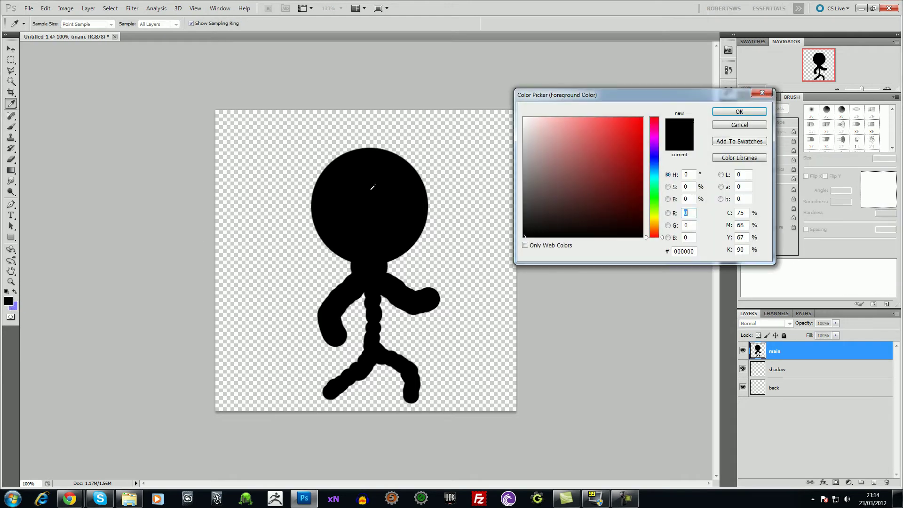
left_click_drag(617, 166, 631, 138)
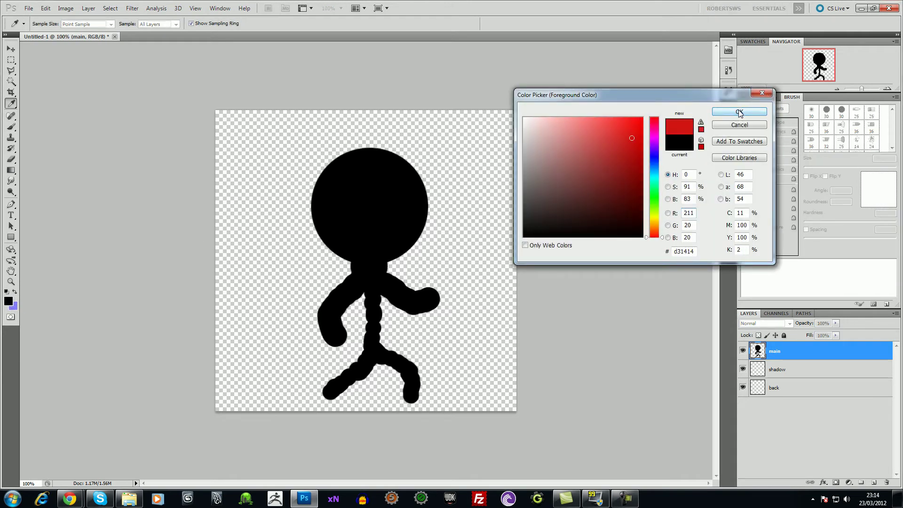
left_click(657, 187)
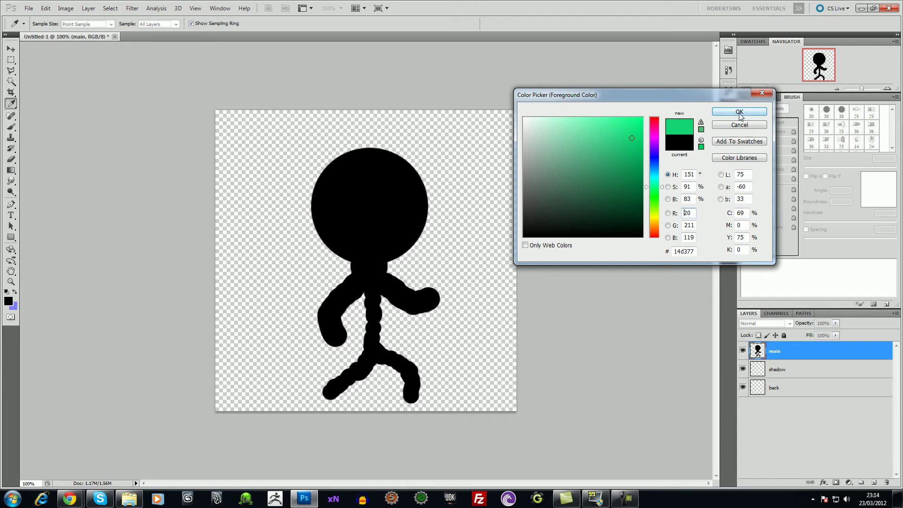
left_click(739, 112)
- Paint two green 30 px eyes on the head and reduce the brush size to 20 px
key("b")
left_click(371, 203)
left_click(407, 202)
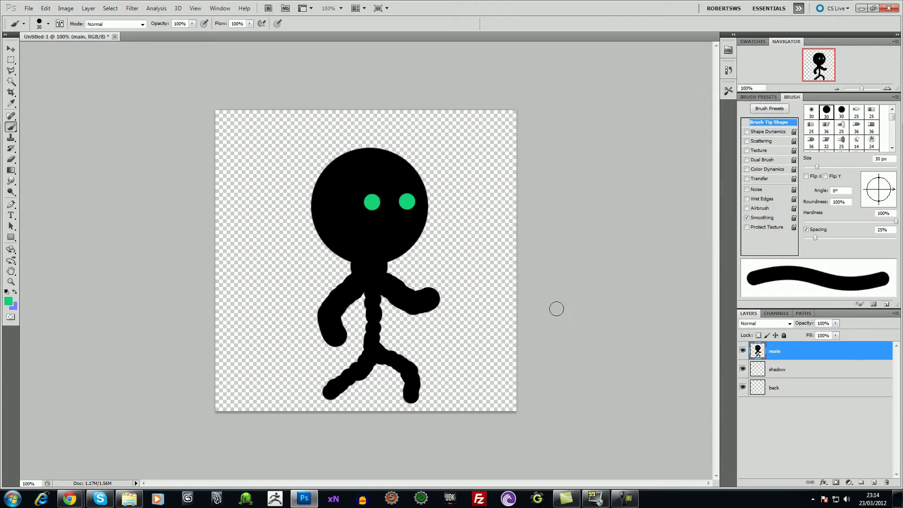
key("bracketleft")
key("bracketleft")
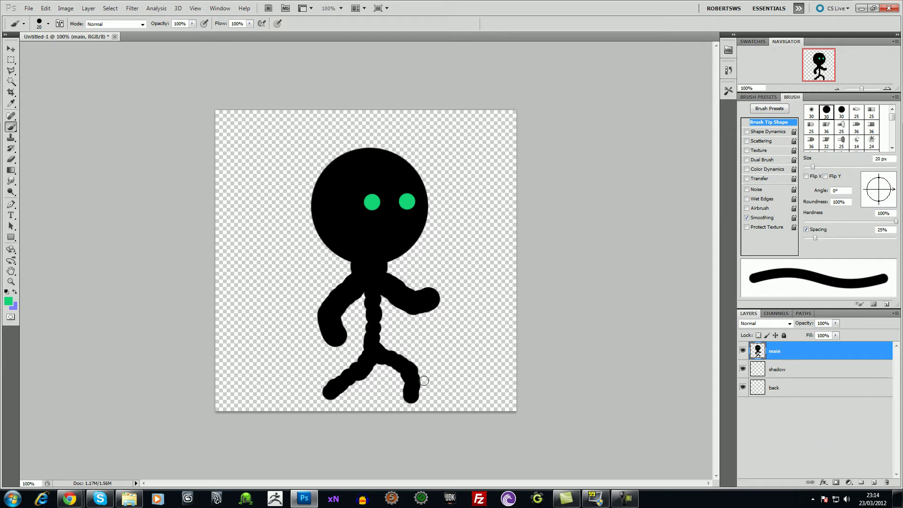
- Show the Animation panel and convert it from timeline to frame animation mode
left_click(220, 8)
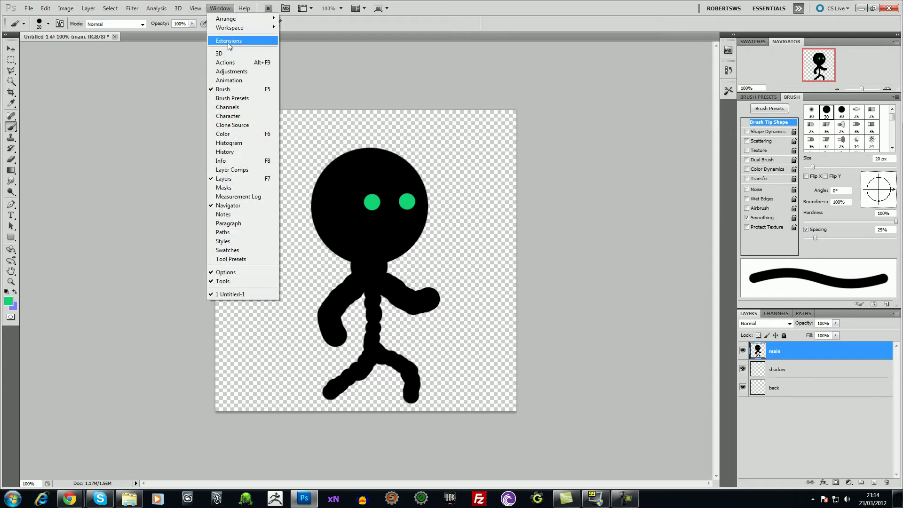
left_click(229, 80)
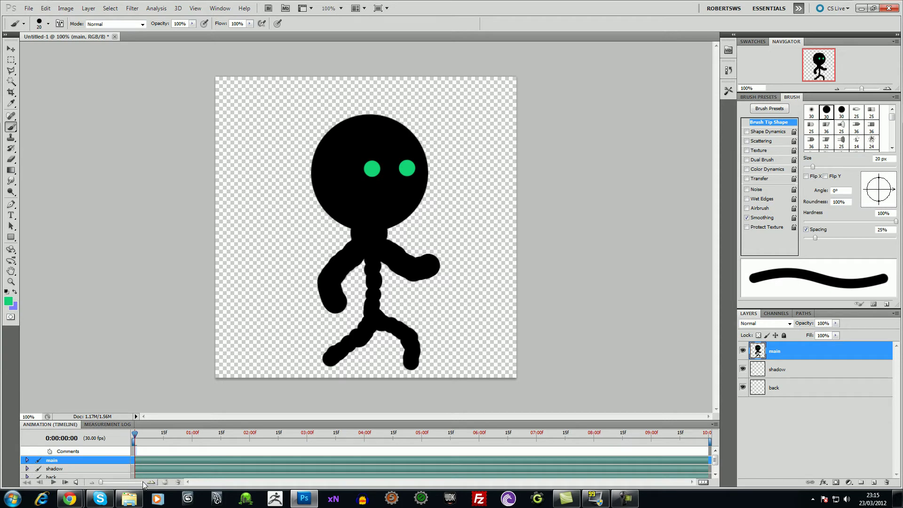
left_click(94, 469)
left_click(90, 463)
left_click(703, 482)
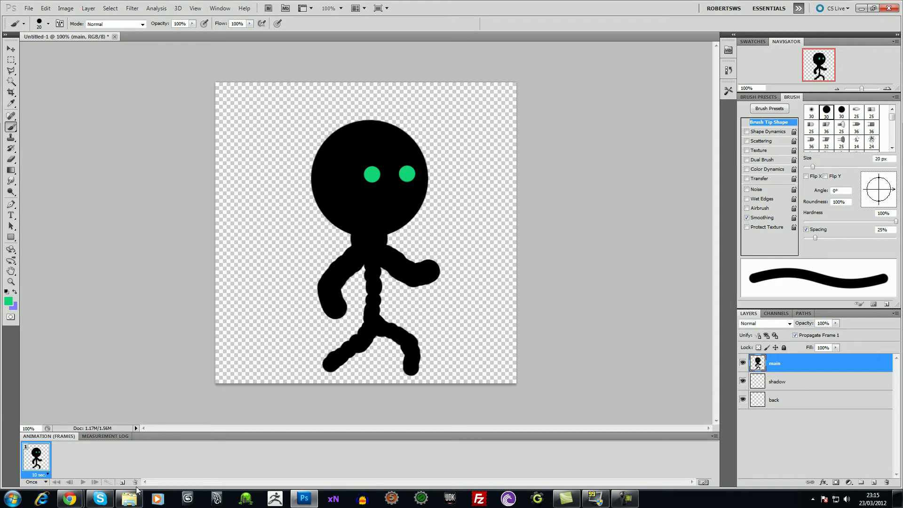
- Add a second animation frame and duplicate the main layer as "main copy"
left_click(122, 482)
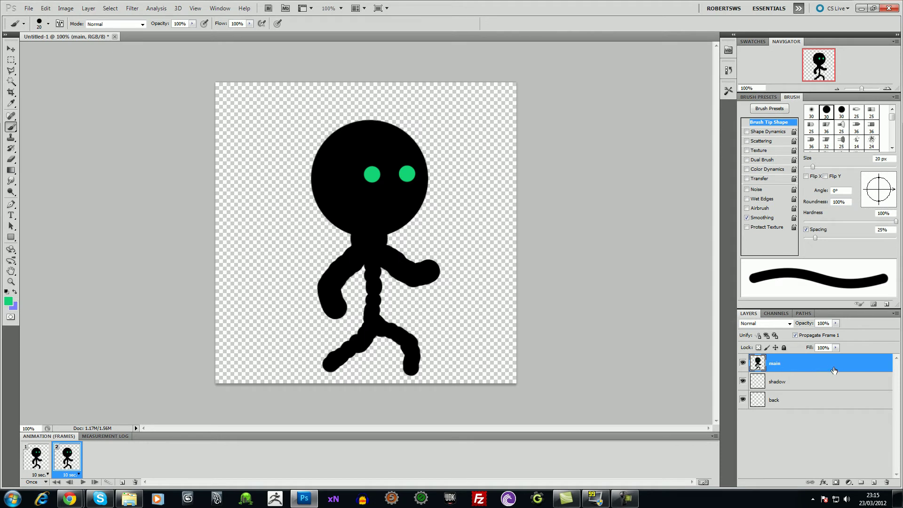
right_click(800, 363)
left_click(818, 393)
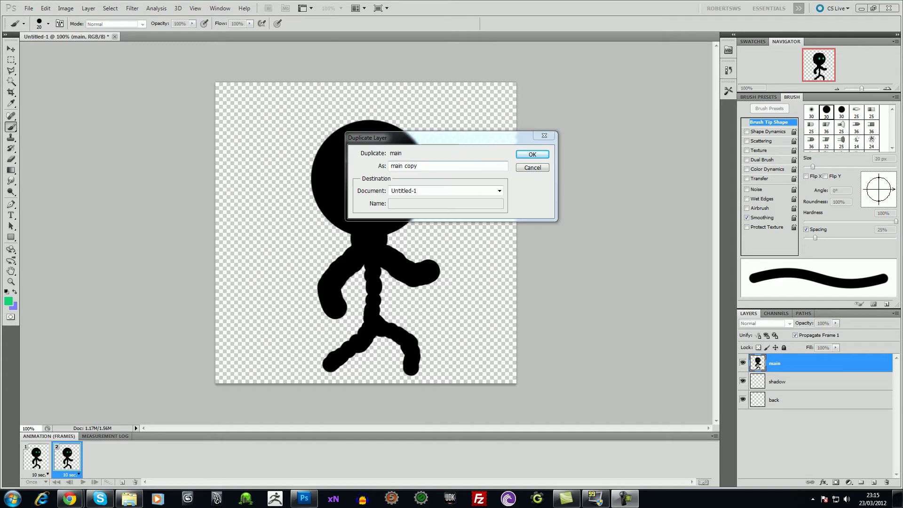
left_click(532, 155)
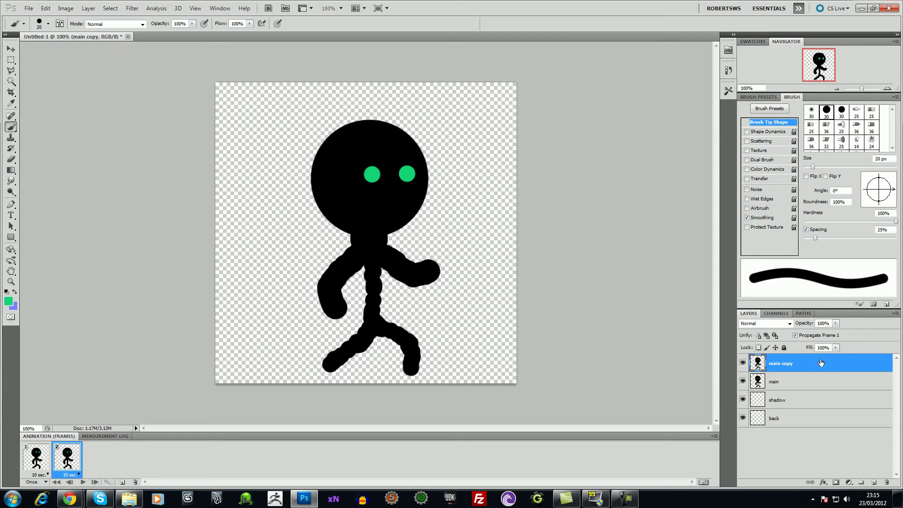
left_click(66, 9)
mouse_move(46, 10)
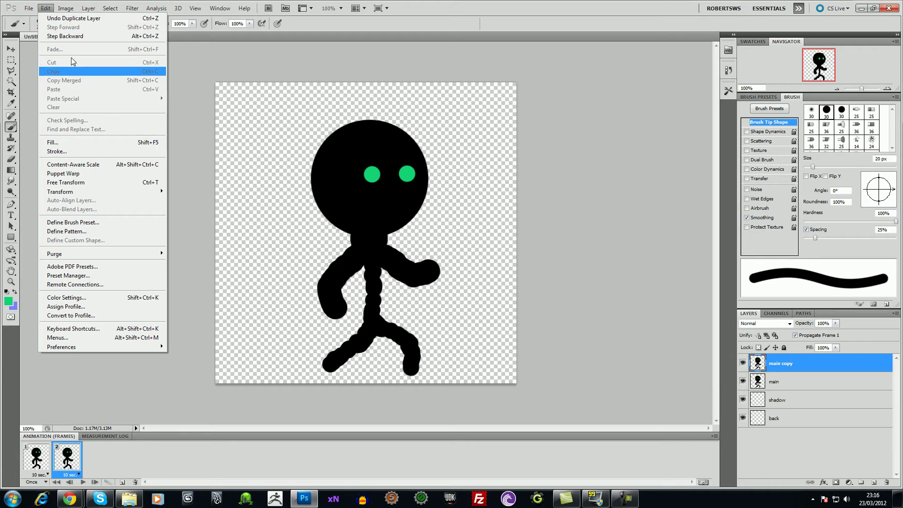
mouse_move(94, 9)
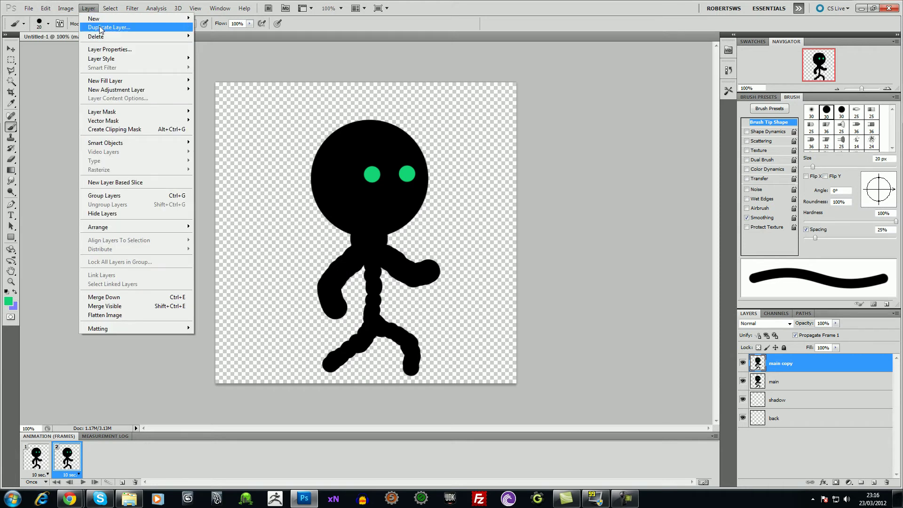
left_click(40, 91)
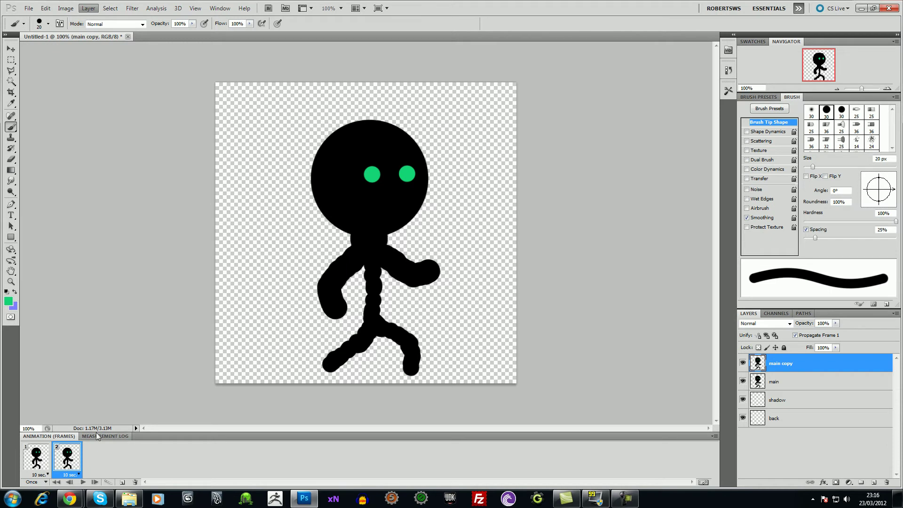
left_click(47, 465)
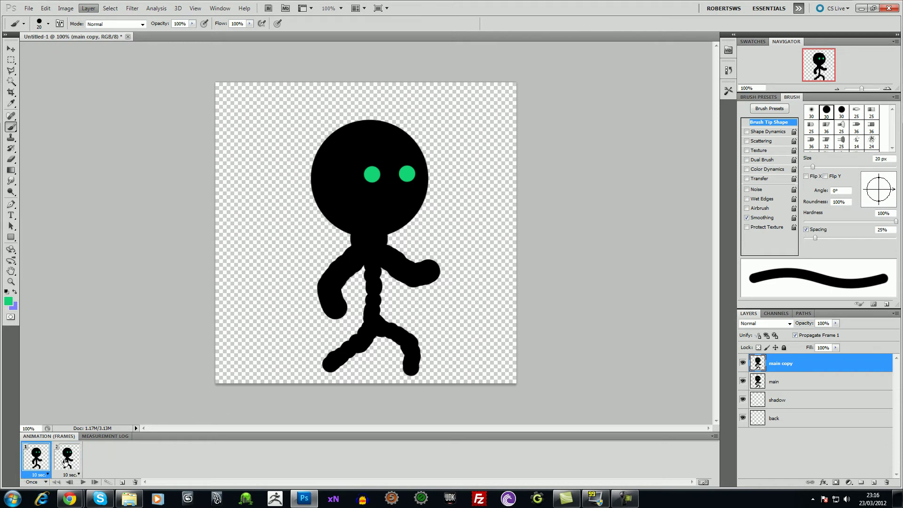
left_click(67, 462)
- Rename the main layer as frame1 and the main copy layer as frame2
left_click(774, 381)
left_click(785, 368)
double_click(774, 383)
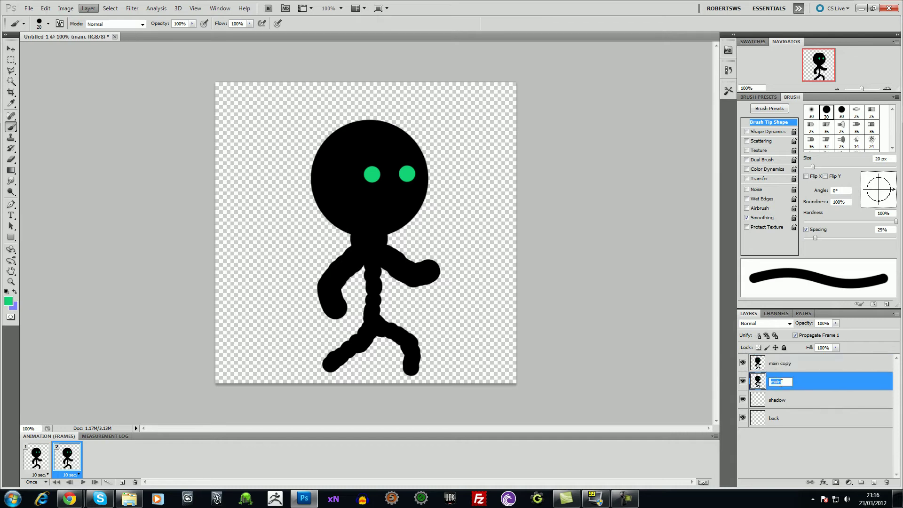
key("alt+f")
key("r")
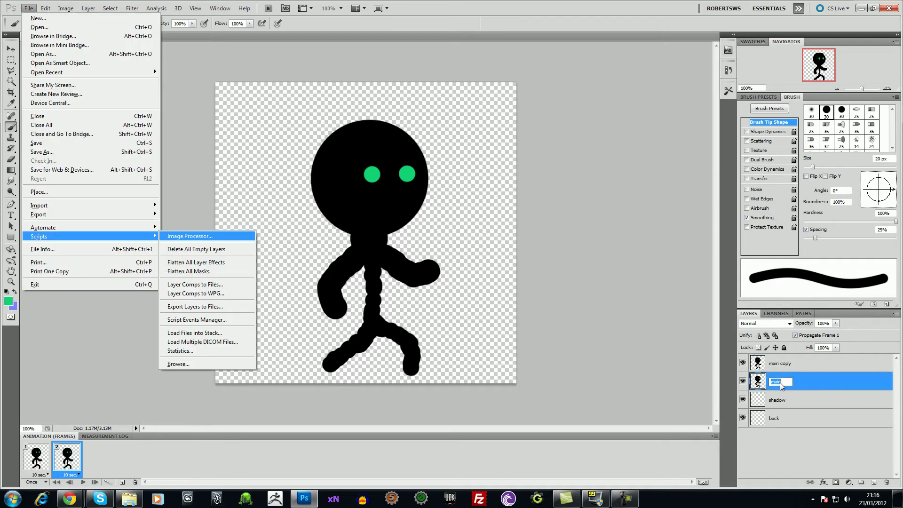
key("Escape")
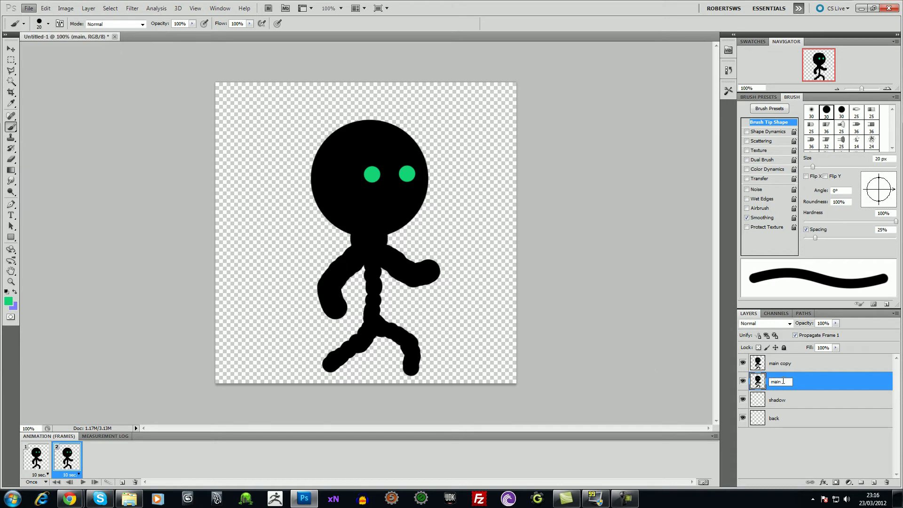
key("alt+f")
key("r")
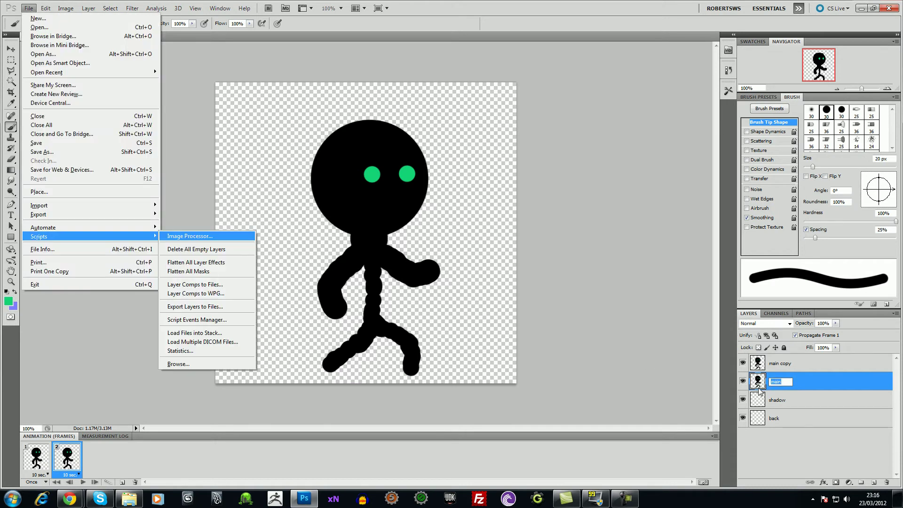
key("Escape")
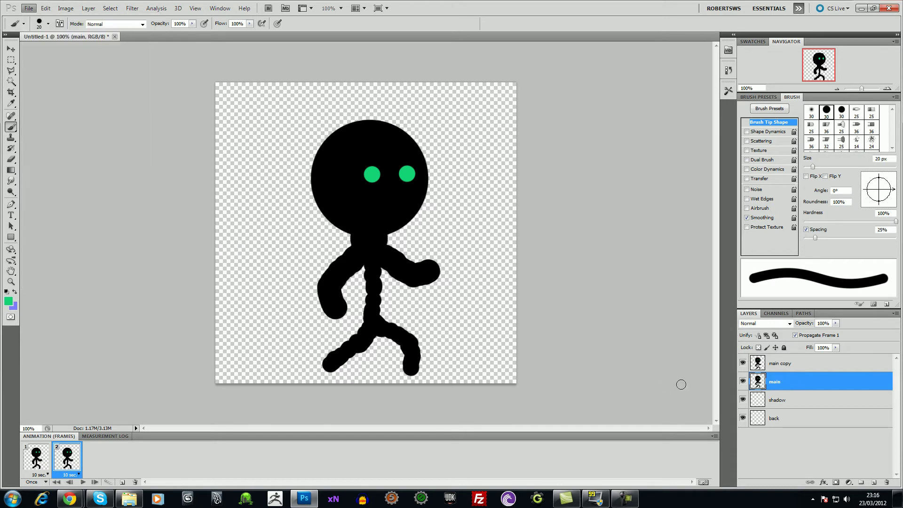
double_click(778, 384)
key("alt+f")
key("Escape")
double_click(779, 384)
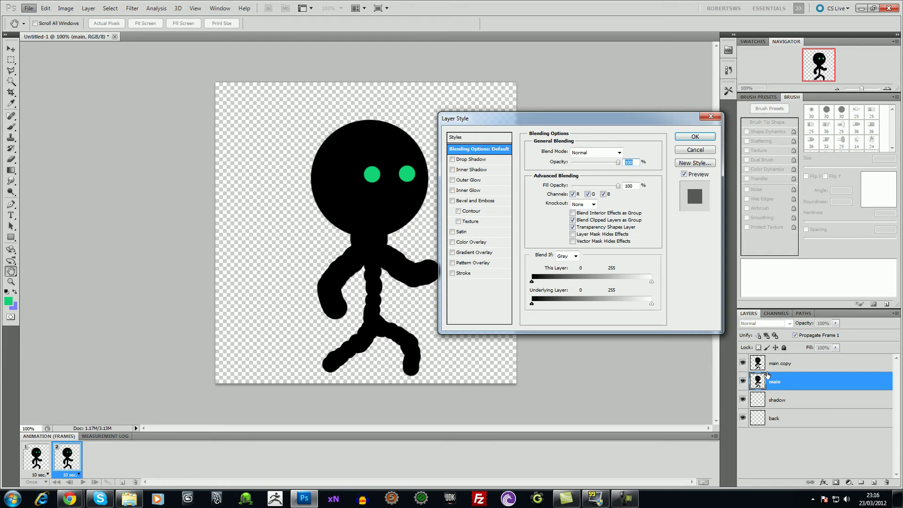
left_click(694, 147)
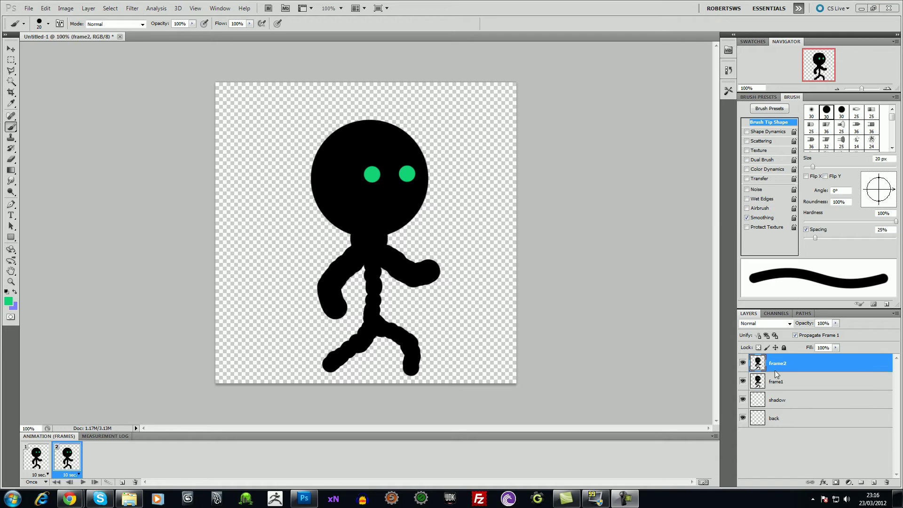
- Hide the frame2 layer in the first animation frame so that it uses only the frame1 drawing
left_click(767, 386)
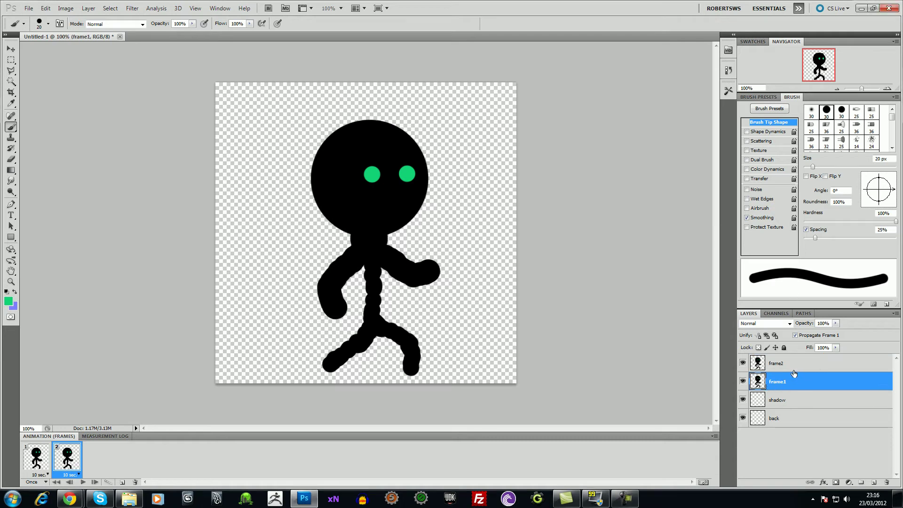
left_click(781, 367)
left_click(777, 385)
left_click(46, 463)
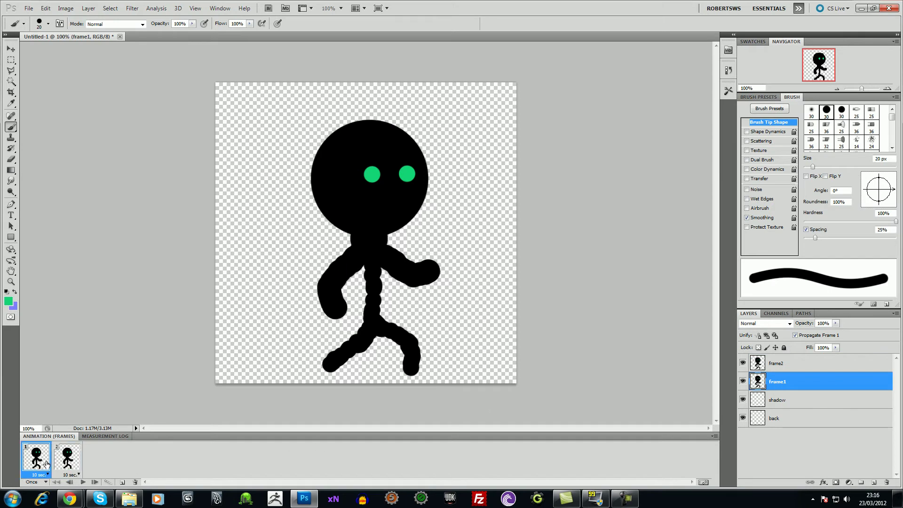
left_click(742, 364)
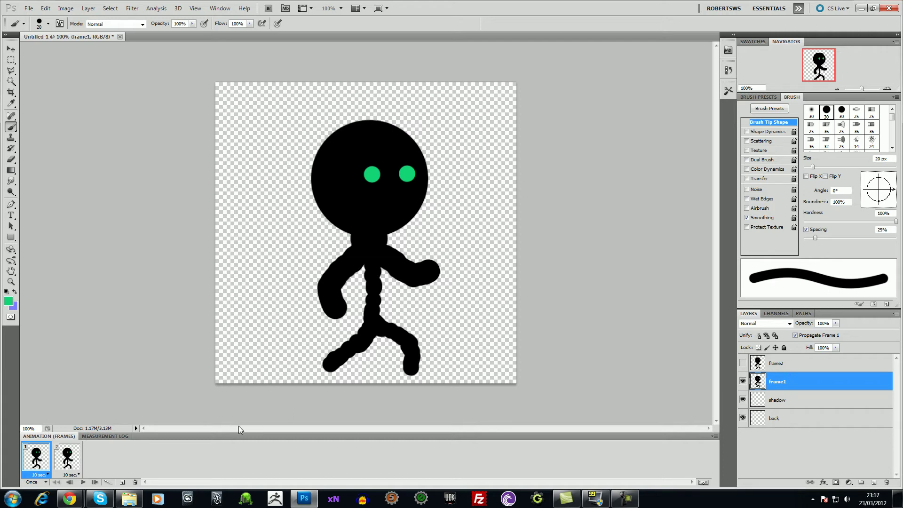
- In the second animation frame, show the frame2 layer and hide frame1, and alternate between both frames to compare them
left_click(73, 460)
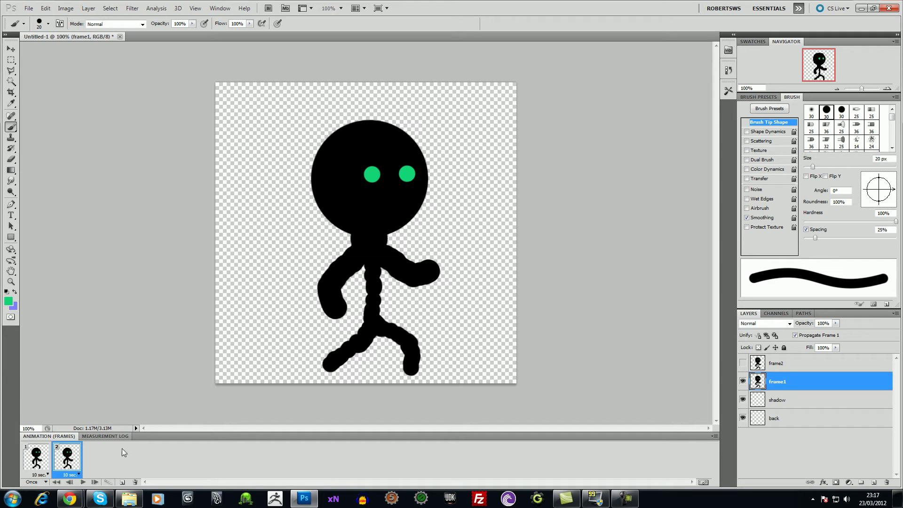
left_click(743, 364)
left_click(742, 381)
left_click(36, 461)
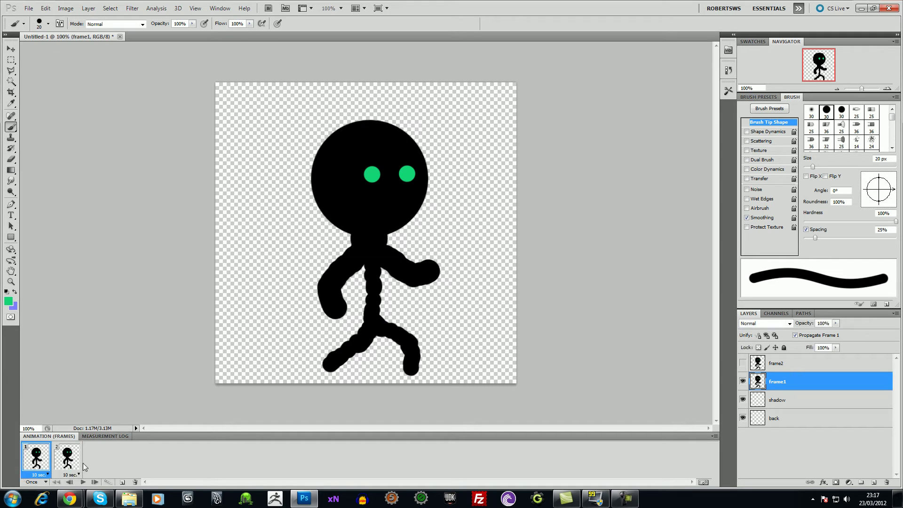
left_click(69, 466)
left_click(45, 466)
left_click(66, 466)
left_click(46, 465)
left_click(63, 465)
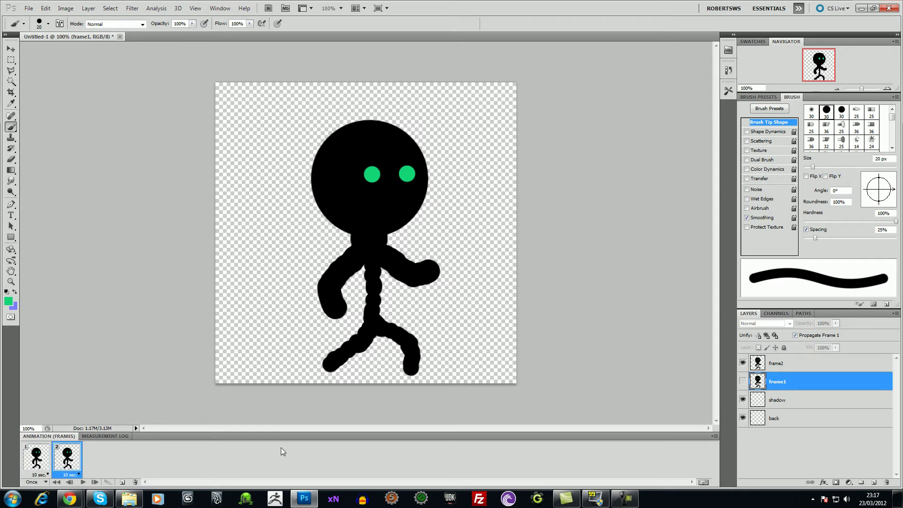
- Make the frame2 layer active and undo a green test stroke on the character's torso
left_click(774, 362)
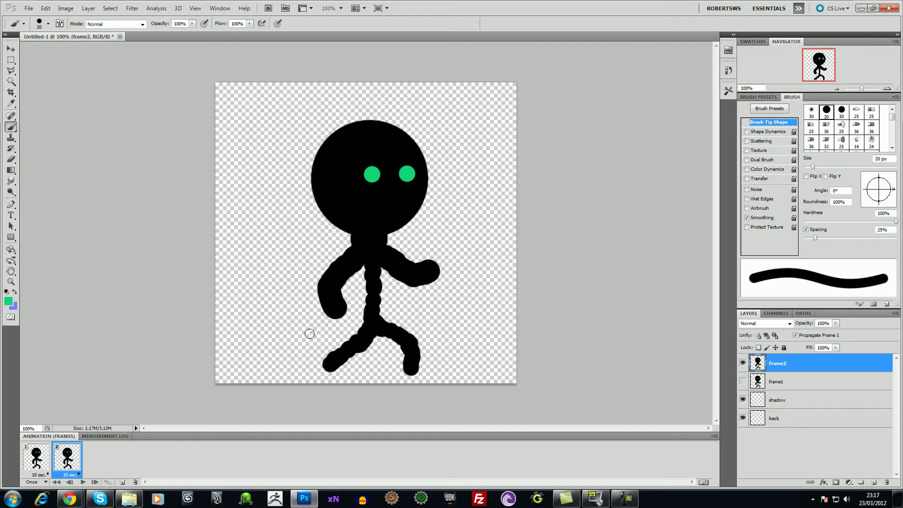
left_click_drag(359, 257, 356, 269)
key("ctrl+z")
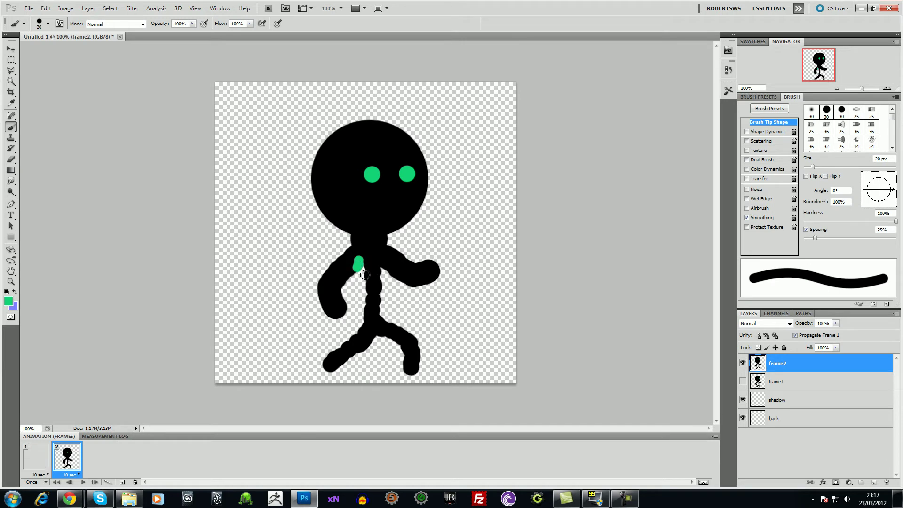
key("ctrl+alt+z")
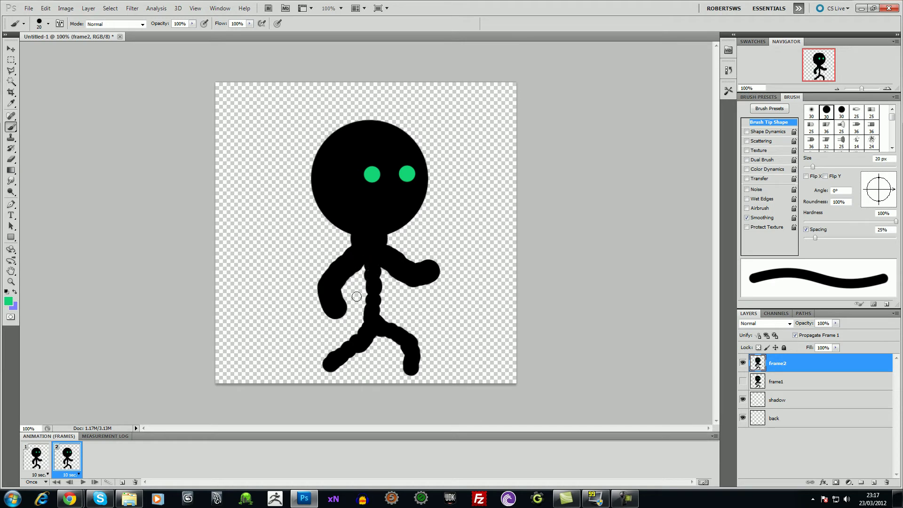
- Set the foreground color to near-black #030303 and paint over the green mark on the neck
left_click_drag(365, 250, 369, 241)
left_click(8, 303)
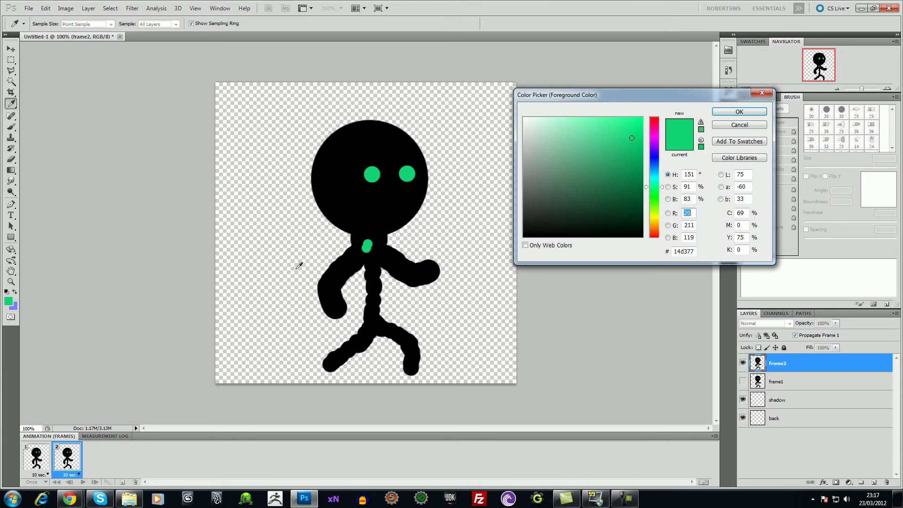
left_click_drag(535, 229, 523, 237)
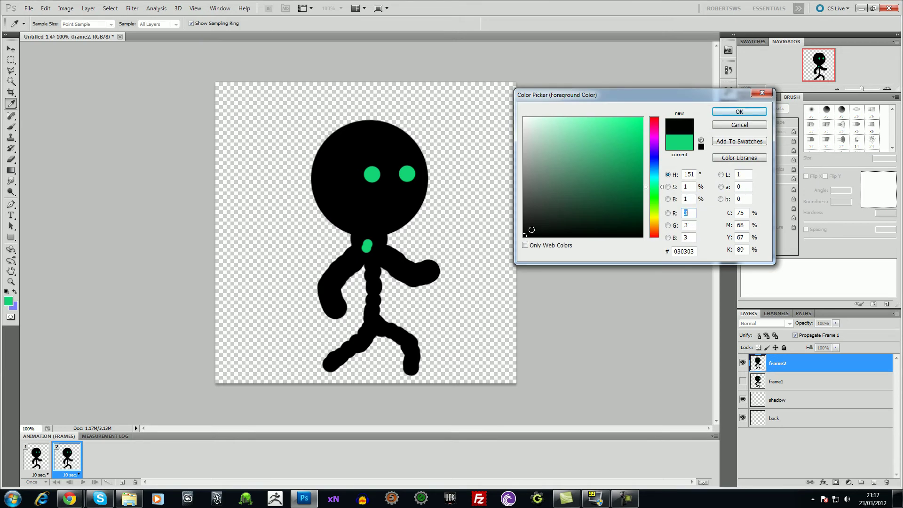
left_click(730, 116)
left_click_drag(370, 232, 363, 252)
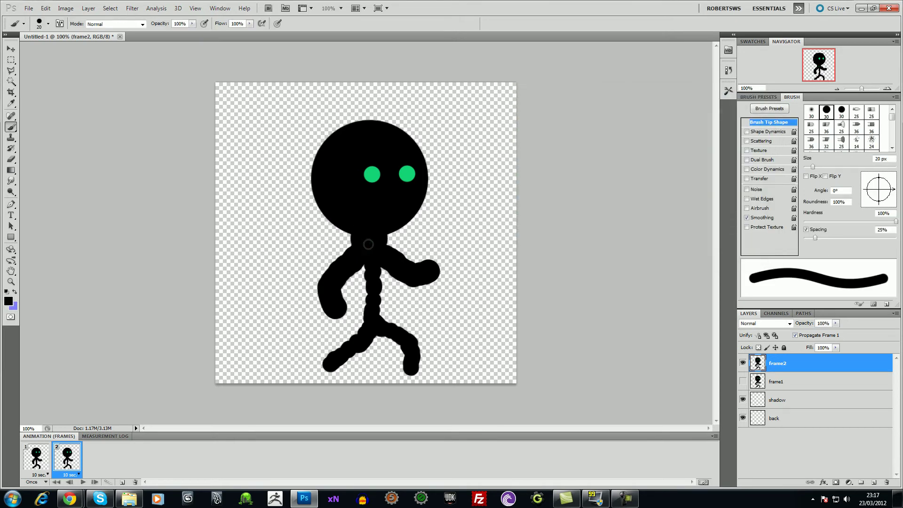
- Paint a thicker torso and a second arm reaching forward on the frame2 layer with a 40 px black brush
key("bracketright")
key("bracketright")
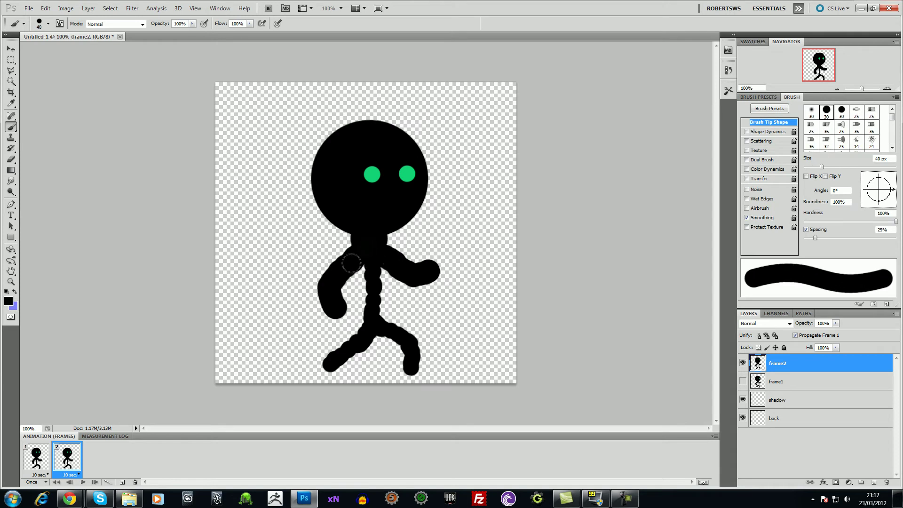
mouse_move(361, 272)
left_mouse_down()
mouse_move(381, 297)
mouse_move(408, 292)
mouse_move(375, 298)
mouse_move(364, 272)
mouse_move(394, 301)
mouse_move(410, 297)
mouse_move(387, 262)
mouse_move(391, 287)
left_mouse_up()
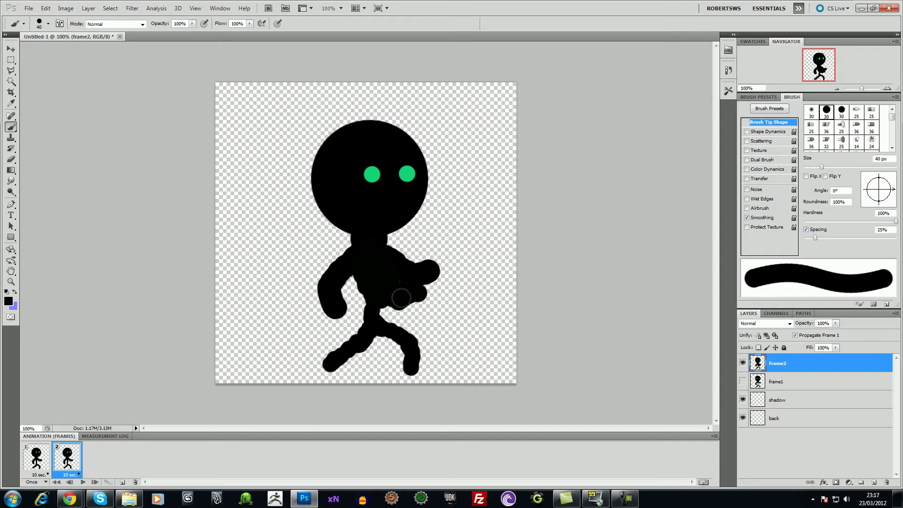
- Erase the character's rear arm on the frame2 layer with the Eraser tool enlarged to 70 px
key("e")
key("bracketright")
key("bracketright")
key("bracketright")
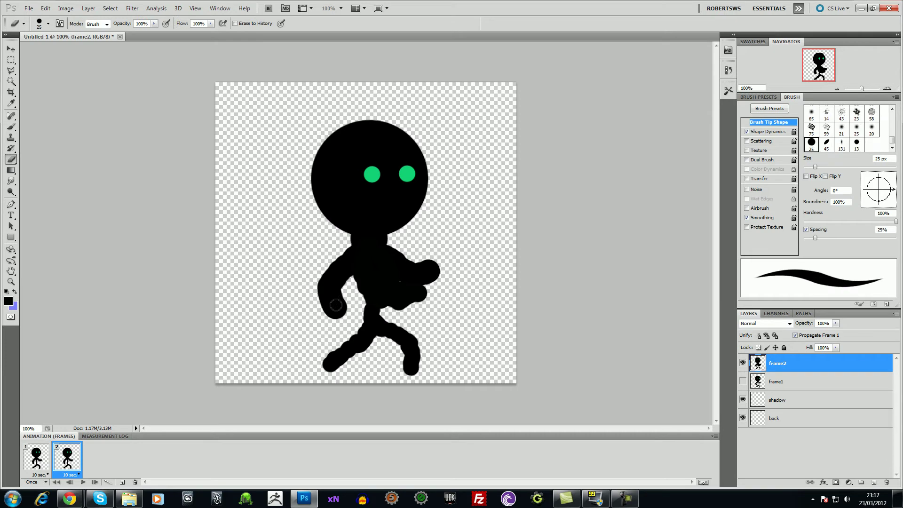
left_click_drag(335, 312, 319, 292)
key("bracketright")
key("bracketright")
key("bracketright")
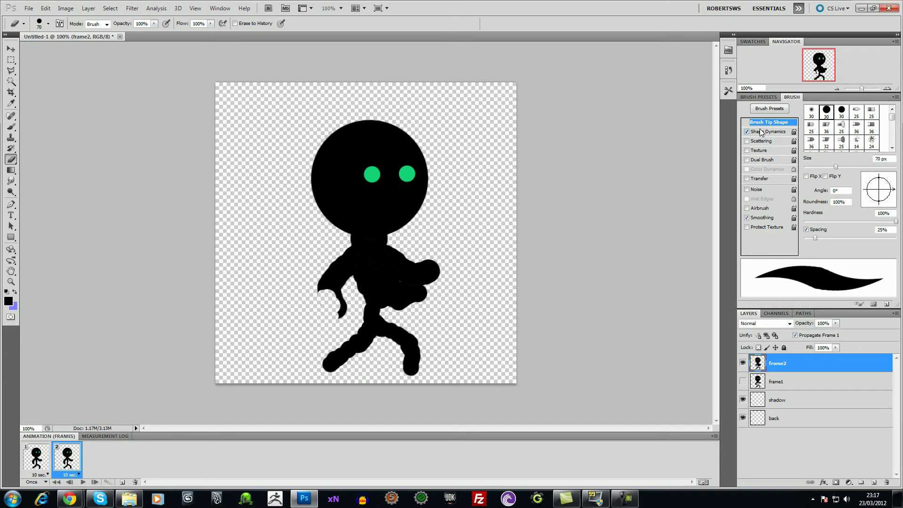
left_click(767, 108)
left_click(791, 97)
left_click(772, 99)
mouse_move(331, 306)
left_mouse_down()
mouse_move(333, 312)
mouse_move(323, 282)
mouse_move(345, 256)
left_mouse_up()
- Erase most of the original front arm and the rear arm's leftovers, and reduce the eraser size to 25 px
key("bracketleft")
key("bracketleft")
mouse_move(400, 249)
left_mouse_down()
mouse_move(429, 258)
mouse_move(397, 246)
mouse_move(433, 270)
left_mouse_up()
mouse_move(343, 261)
left_mouse_down()
mouse_move(337, 254)
mouse_move(342, 284)
left_mouse_up()
key("bracketleft")
key("bracketleft")
key("bracketleft")
key("bracketleft")
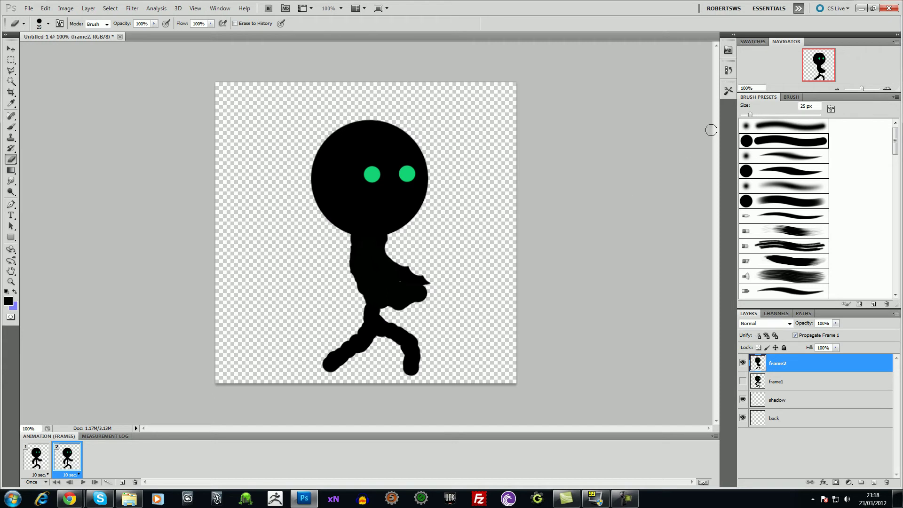
- Choose a muted green foreground color and paint both eyes larger with a 40 px brush
key("alt")
key("b")
left_click(9, 301)
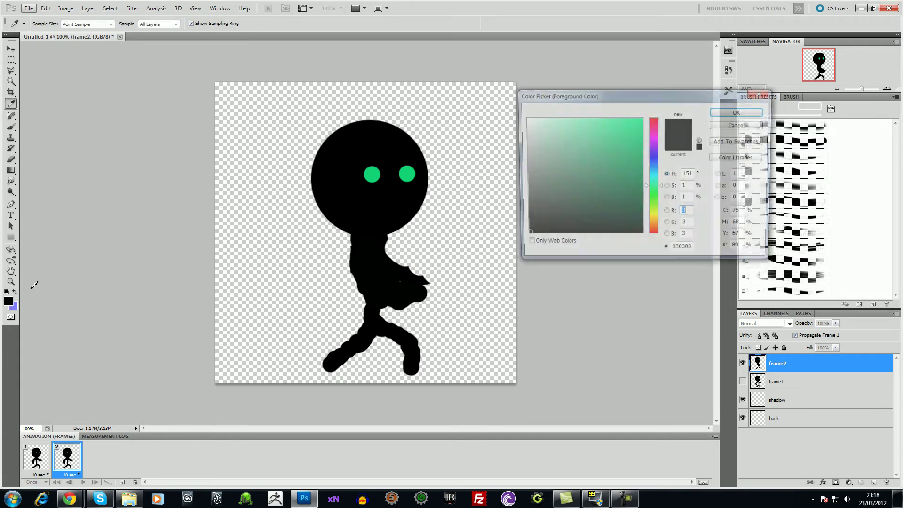
left_click(585, 192)
left_click_drag(604, 161, 620, 145)
left_click(739, 111)
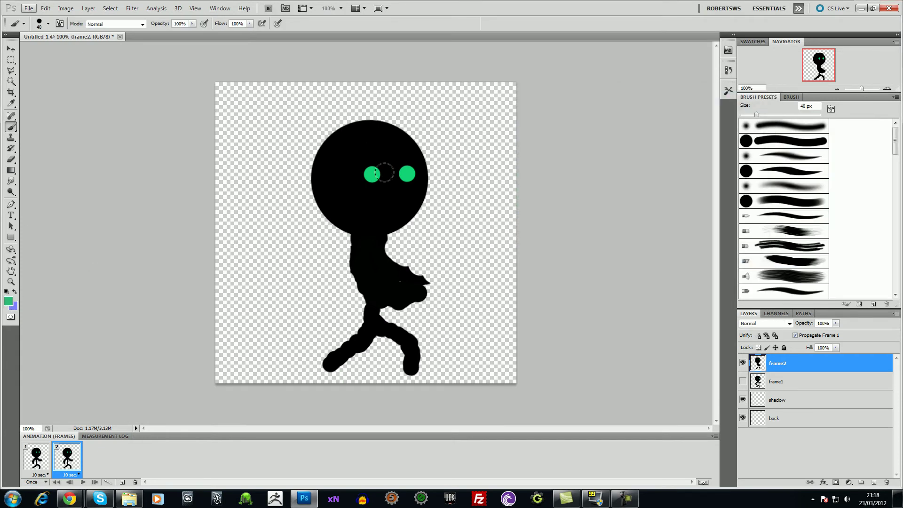
left_click(372, 175)
left_click_drag(402, 175, 369, 174)
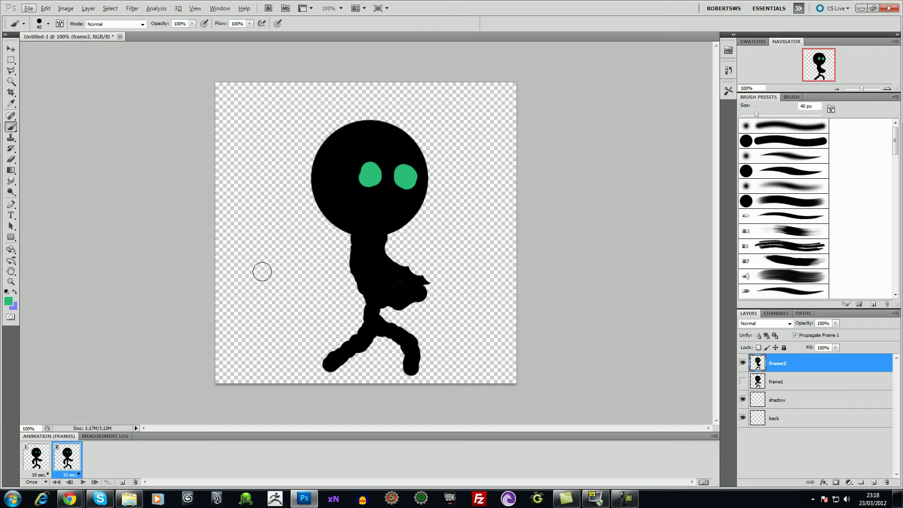
- Paint green test dabs beside the character's front hand and undo them
left_click(773, 144)
mouse_move(461, 269)
left_mouse_down()
mouse_move(463, 287)
mouse_move(445, 292)
mouse_move(443, 277)
left_mouse_up()
left_click(439, 257)
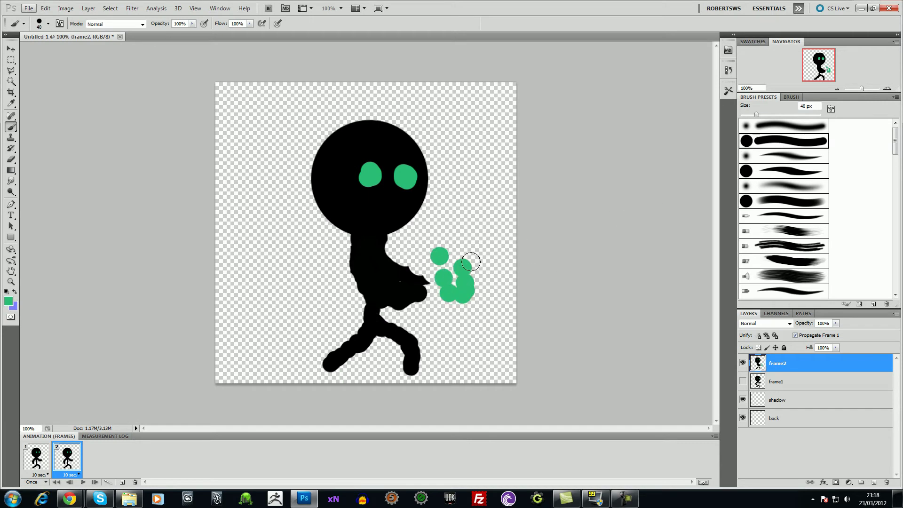
key("ctrl+alt+z")
key("ctrl+alt+z")
key("ctrl+alt+z")
key("ctrl+alt+z")
key("ctrl+alt+z")
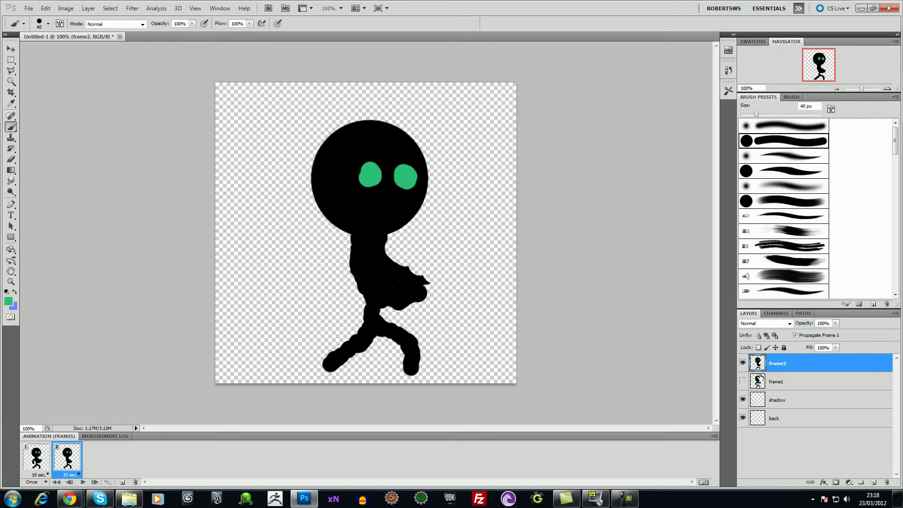
- Play the two-frame animation to preview the change between the drawings
left_click(83, 482)
left_click(83, 482)
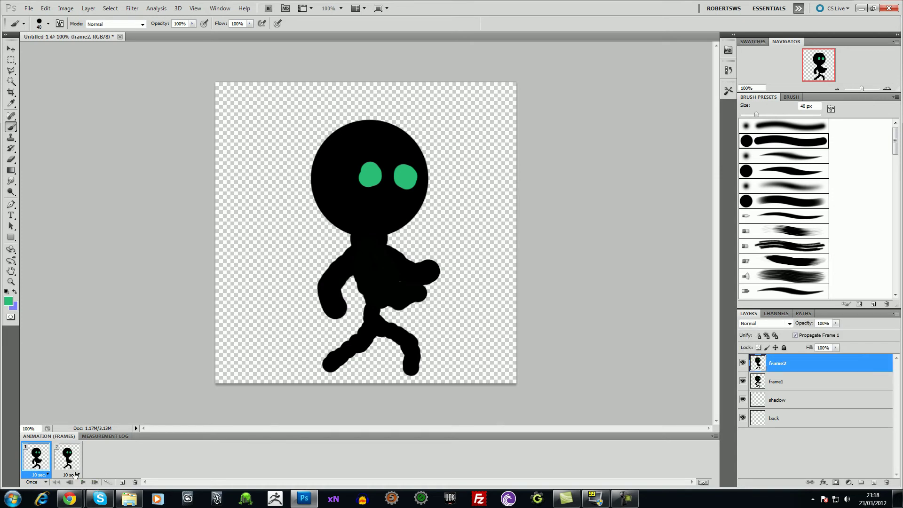
left_click(69, 482)
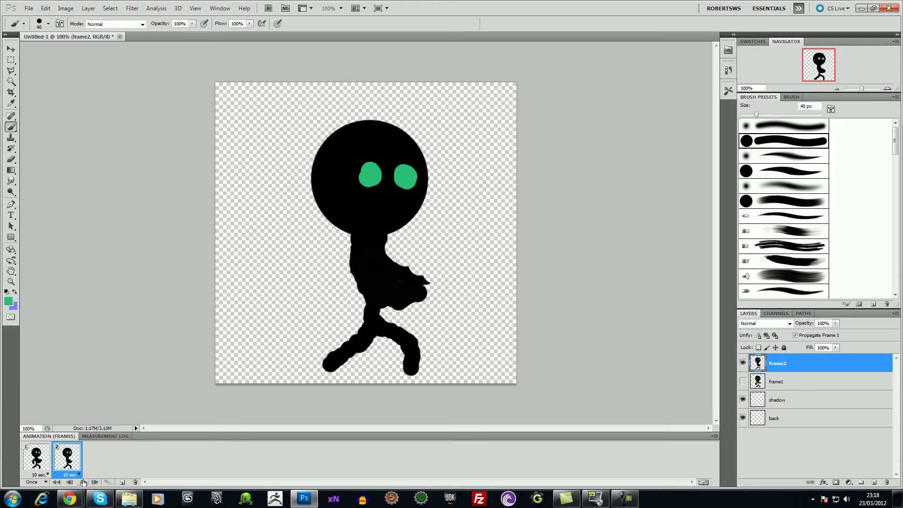
- Preview the animation and confirm a custom 10-second delay for the second frame
left_click(82, 482)
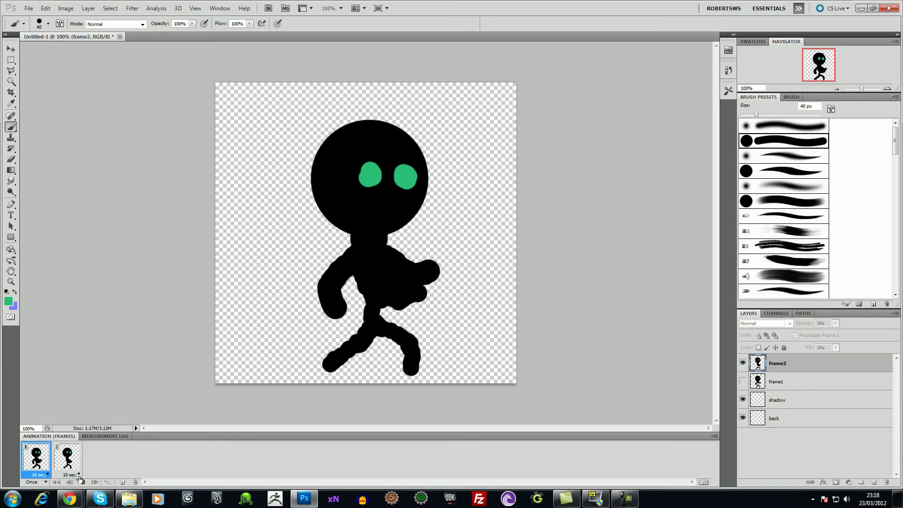
left_click(79, 475)
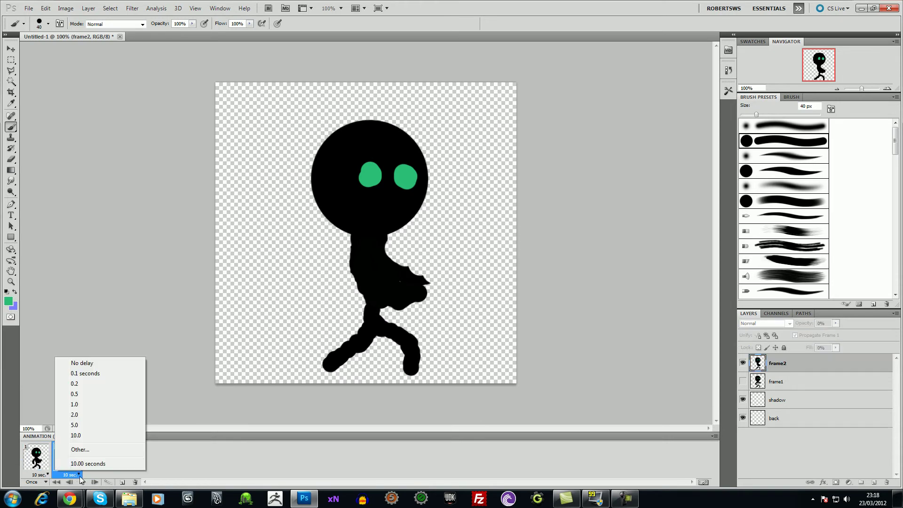
left_click(80, 449)
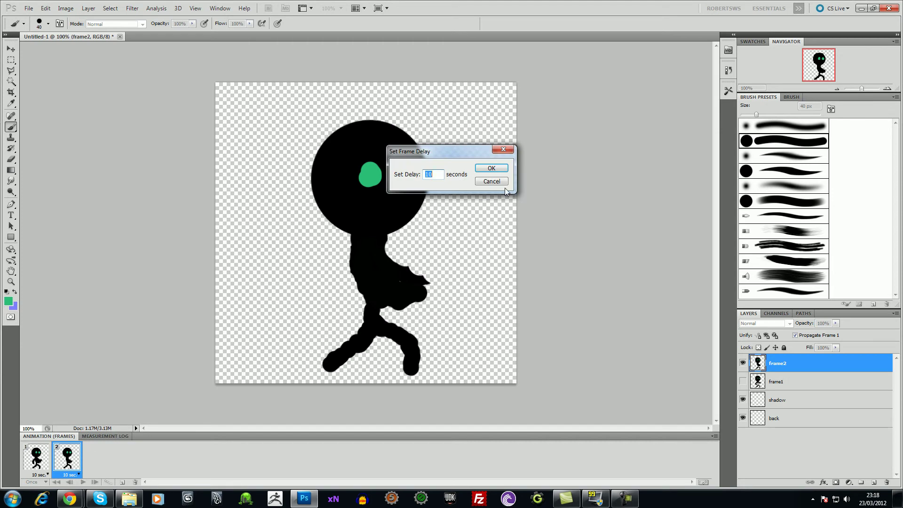
left_click(491, 168)
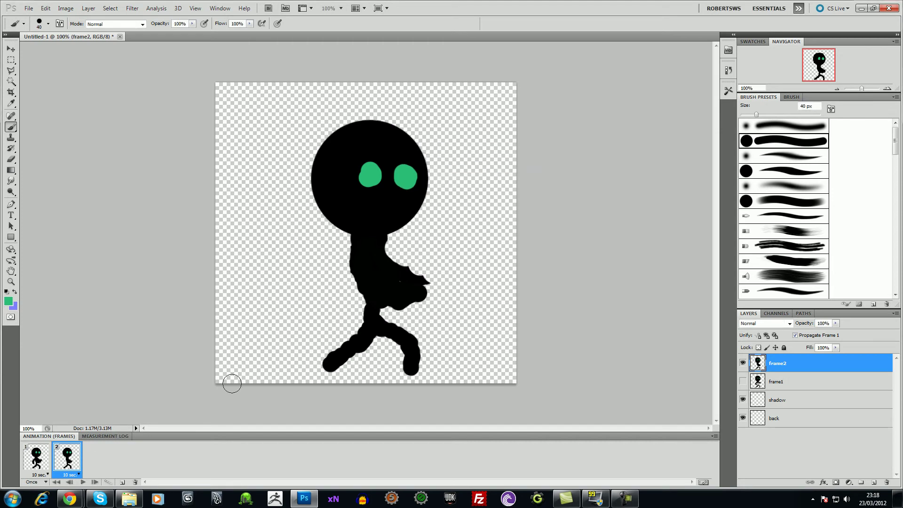
- Set the animation to loop forever and give both frames a delay of 1.0 second
left_click(36, 482)
left_click(35, 458)
left_click(48, 474)
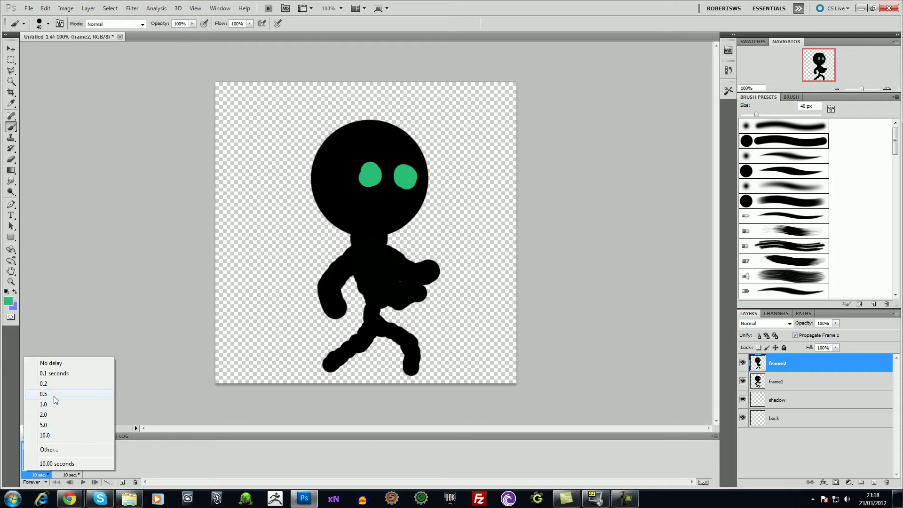
left_click(54, 406)
left_click(79, 474)
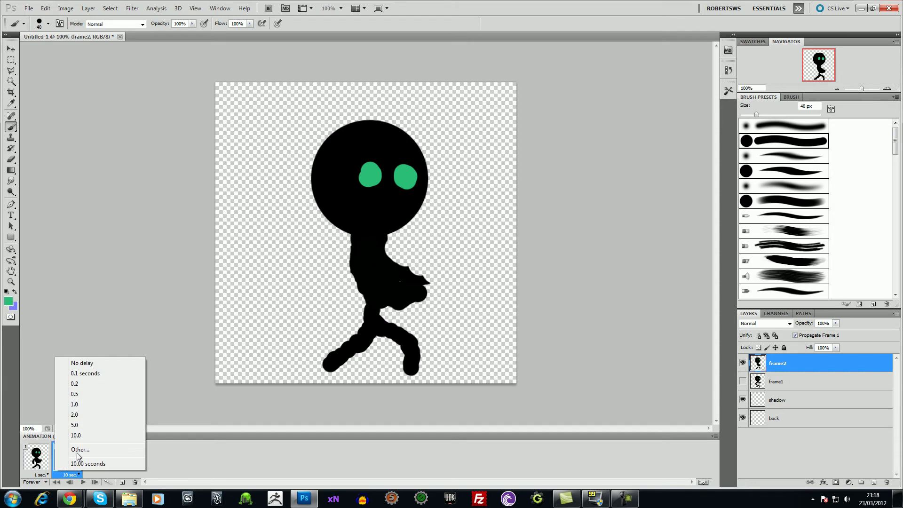
left_click(75, 404)
- Play the looping animation, stop it and return to the first frame
left_click(83, 482)
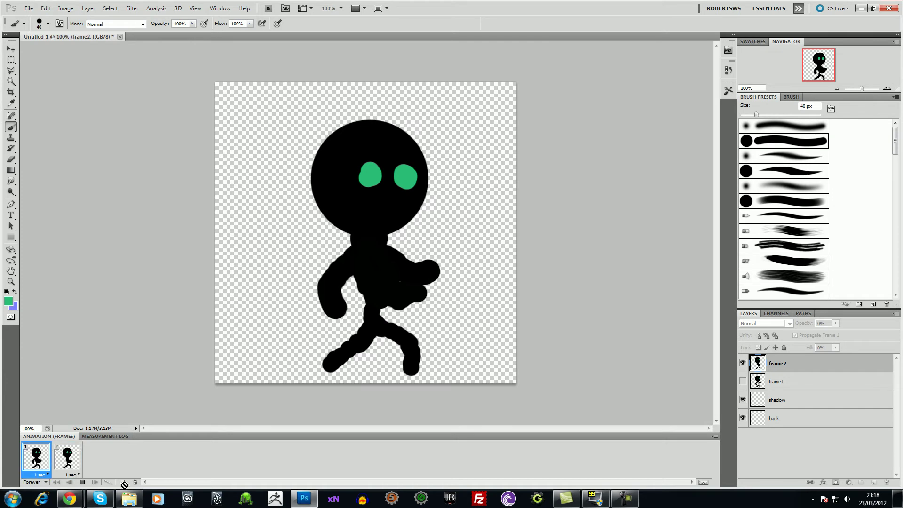
left_click(81, 482)
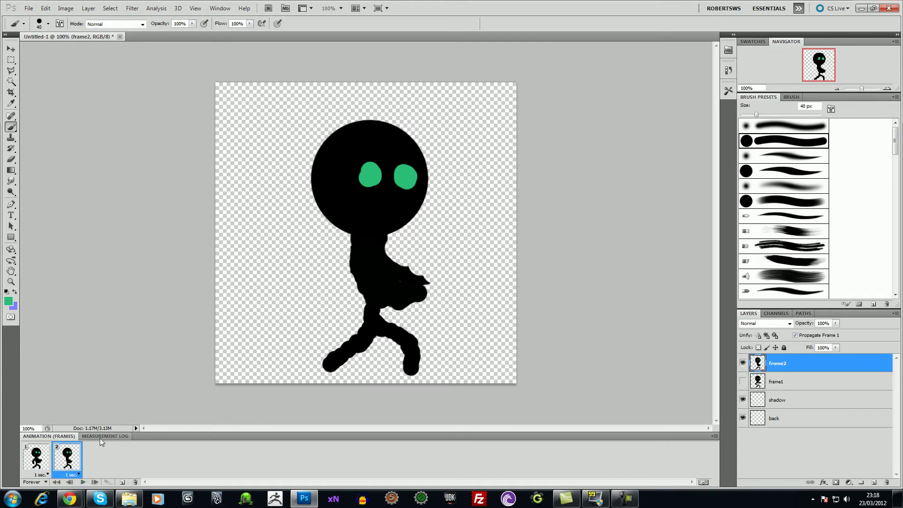
left_click(43, 461)
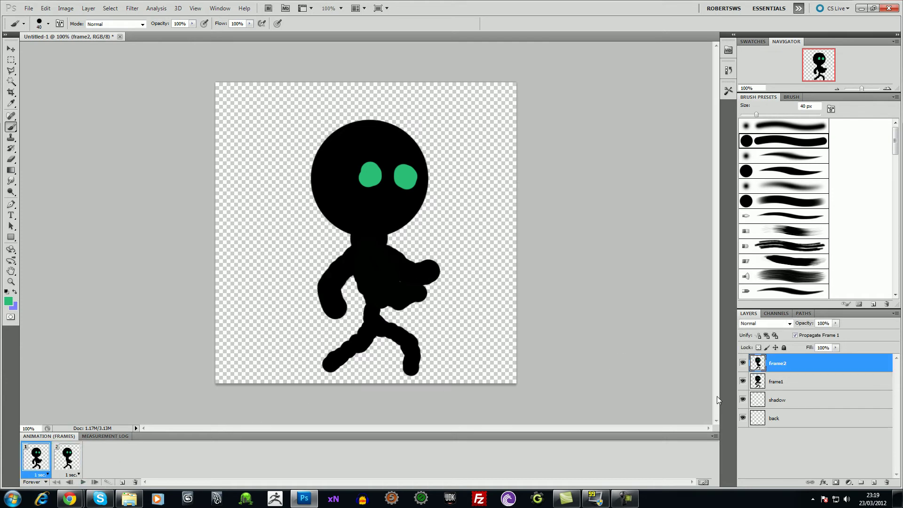
- Make the shadow layer active and set the foreground color to dark gray #1f1f1f
left_click(790, 404)
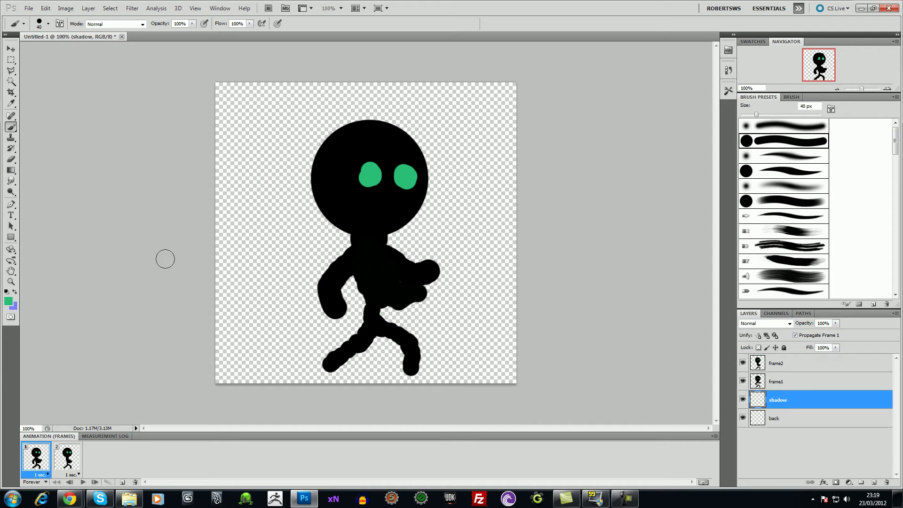
left_click(14, 302)
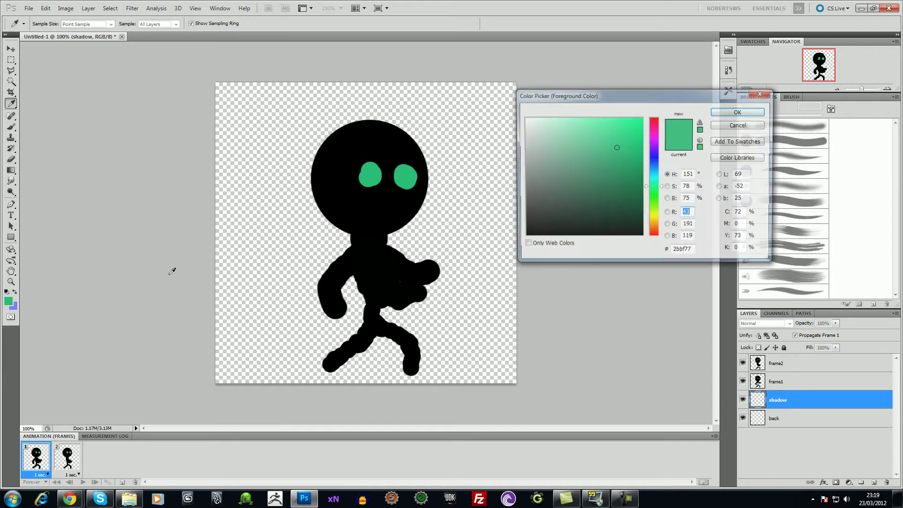
left_click(525, 221)
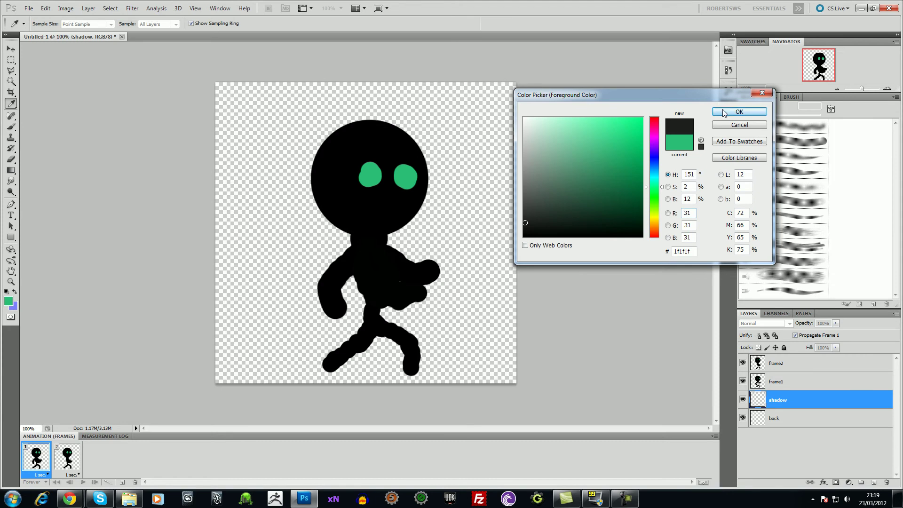
left_click(739, 112)
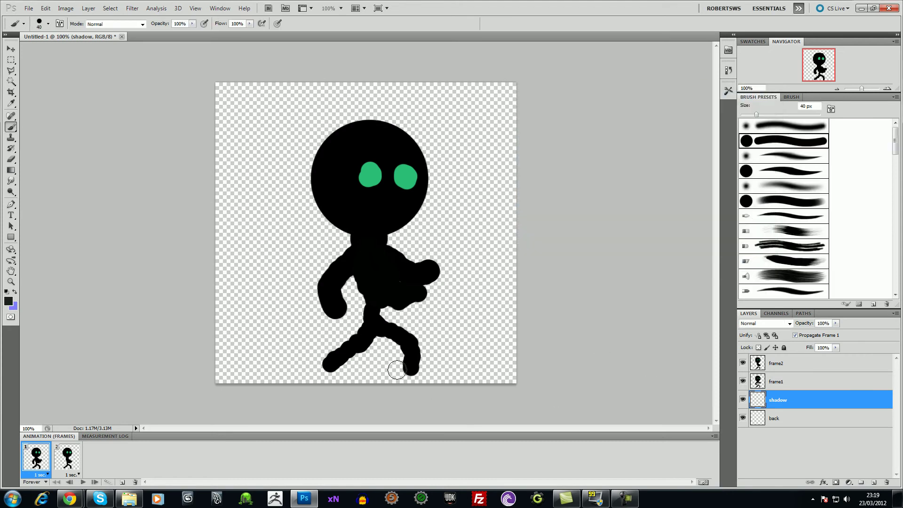
- Enlarge the brush to 80 px and paint a wide ground shadow beneath the feet on the shadow layer, with the first frame selected
key("bracketright")
key("bracketright")
left_click(56, 460)
left_click(45, 465)
left_click(68, 463)
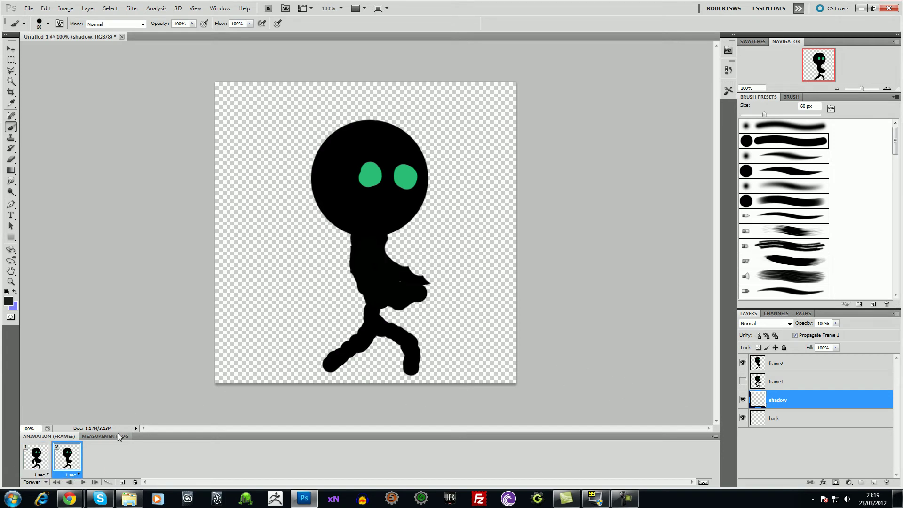
left_click(42, 463)
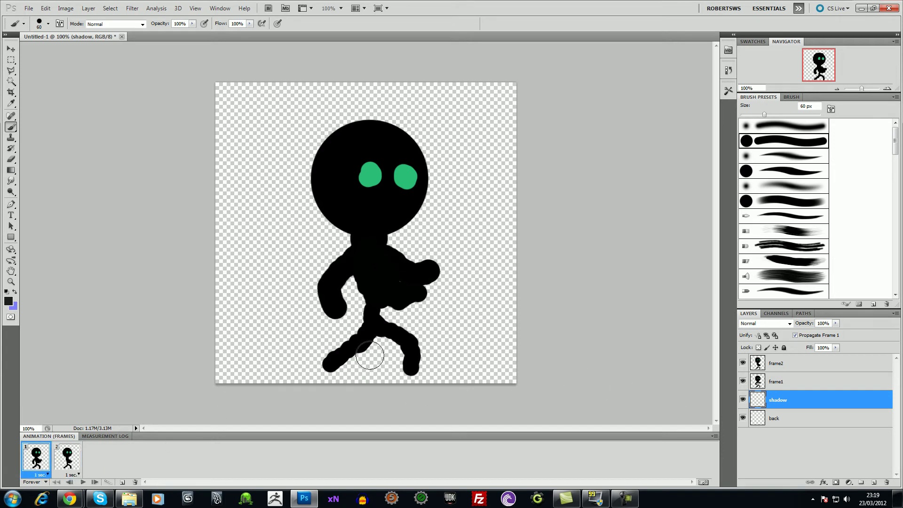
key("bracketright")
key("bracketright")
mouse_move(347, 370)
left_mouse_down()
mouse_move(316, 372)
mouse_move(419, 368)
mouse_move(335, 367)
left_mouse_up()
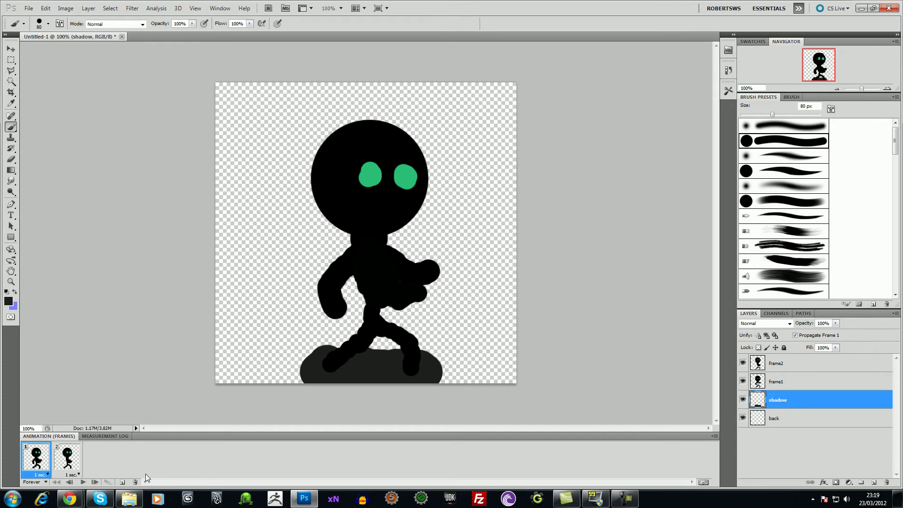
- Switch between the two frames to compare the painted shadow, leaving the frame delay as it is
left_click(67, 460)
left_click(38, 461)
left_click(68, 463)
left_click(42, 475)
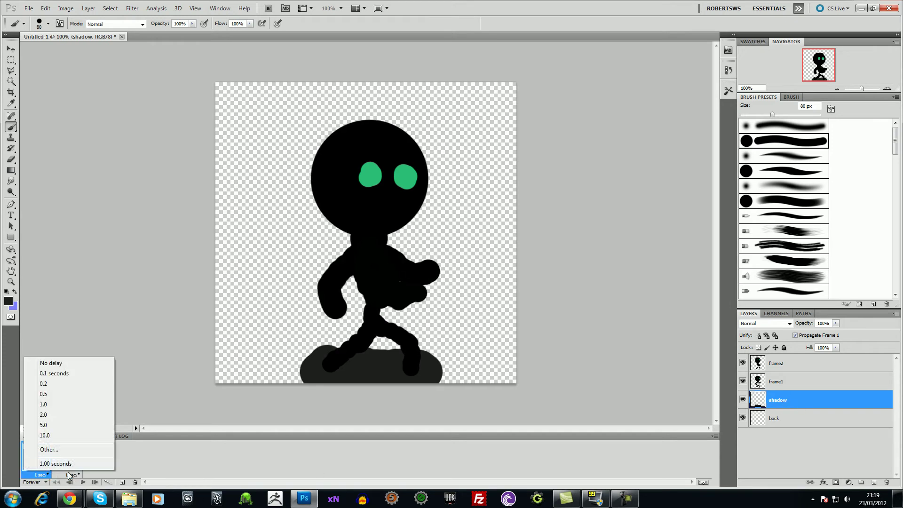
left_click(177, 459)
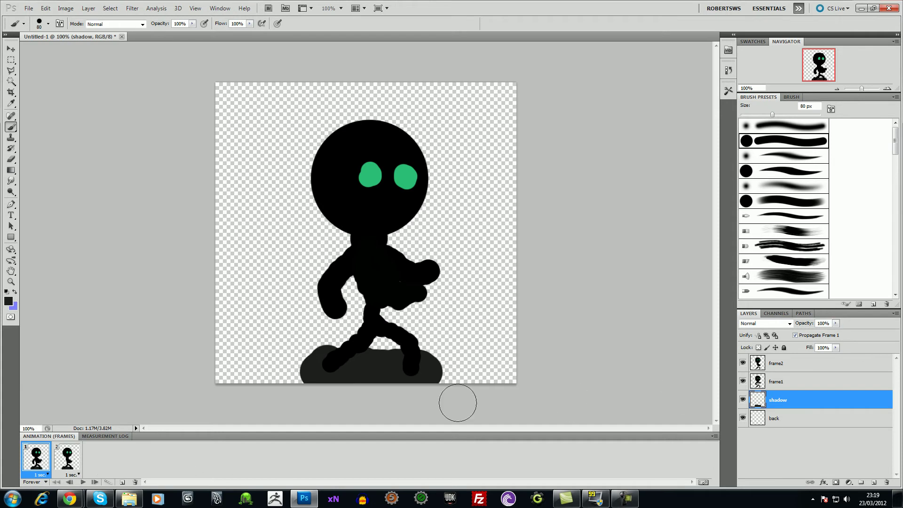
- Set the shadow layer's opacity to 42% in the first frame and 71% in the second frame
left_click(835, 323)
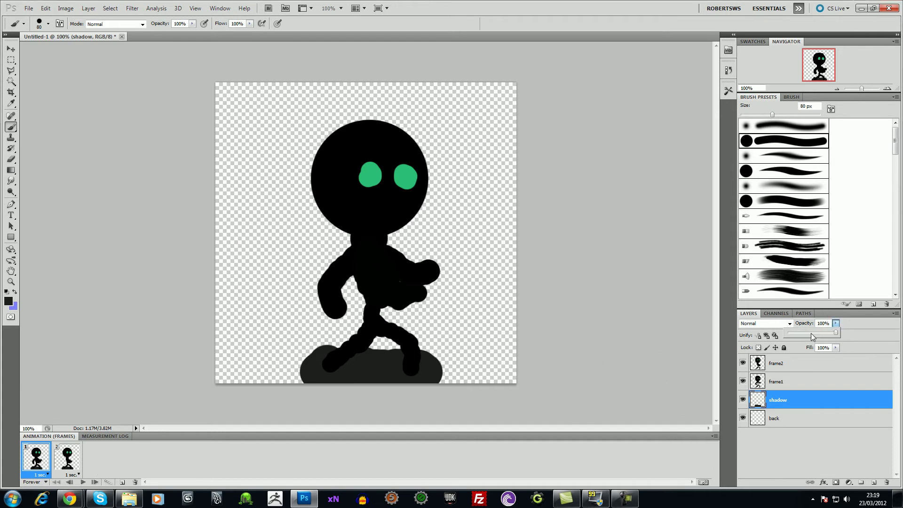
left_click_drag(820, 334, 808, 335)
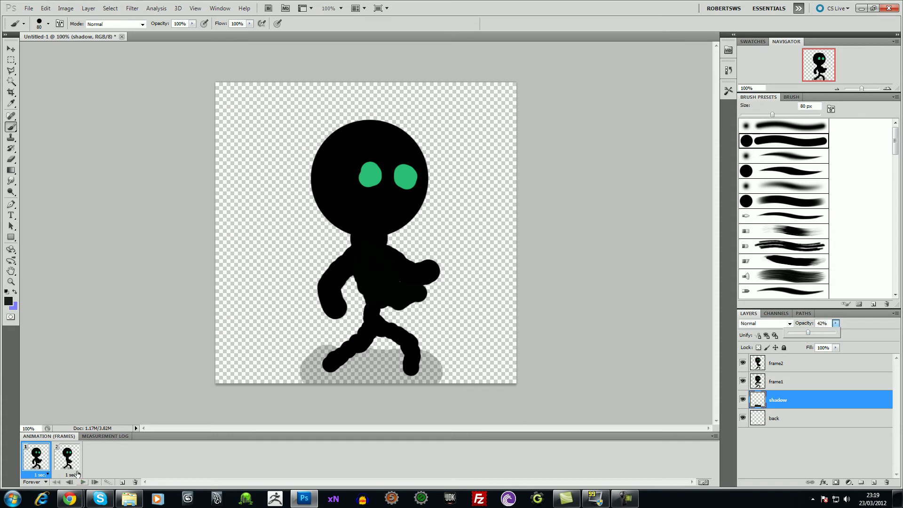
left_click(67, 462)
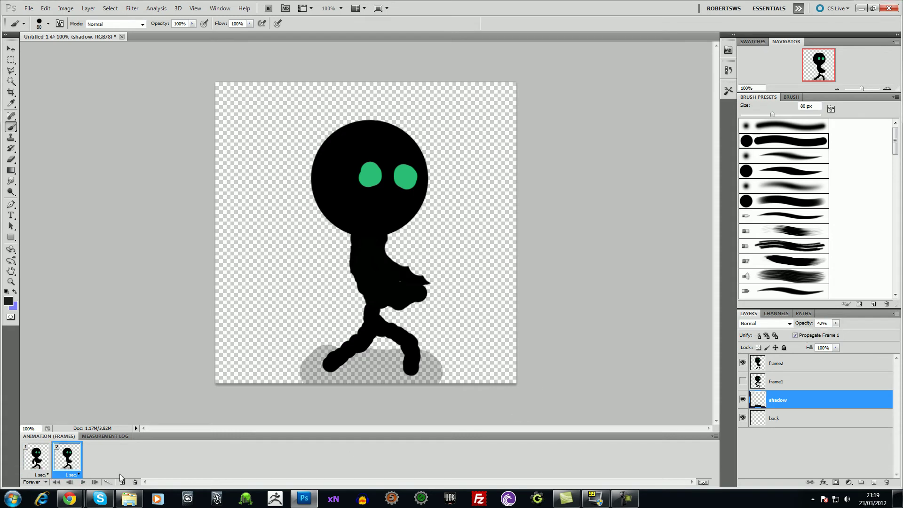
left_click(836, 323)
left_click_drag(838, 333, 849, 333)
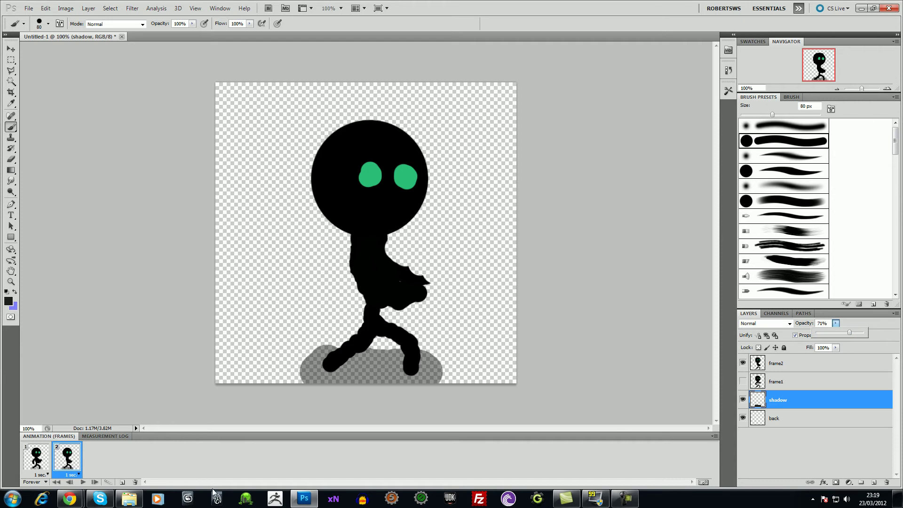
- Alternate between the two frames to compare their shadow opacity, ending on the second frame
left_click(47, 468)
left_click(56, 471)
left_click(47, 474)
left_click(61, 477)
left_click(41, 467)
left_click(66, 469)
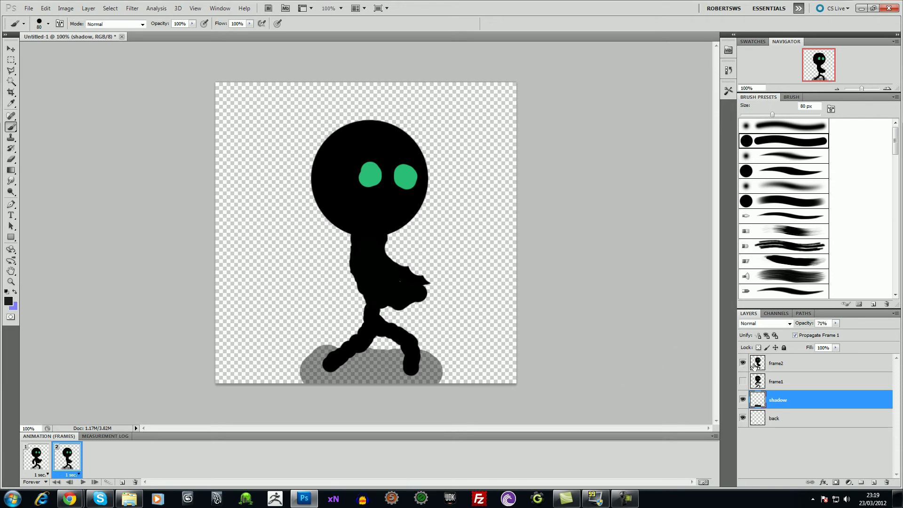
- Select the frame2 layer and tween with the previous frame, adding 5 frames for all layers with position, opacity and effects
left_click(775, 363)
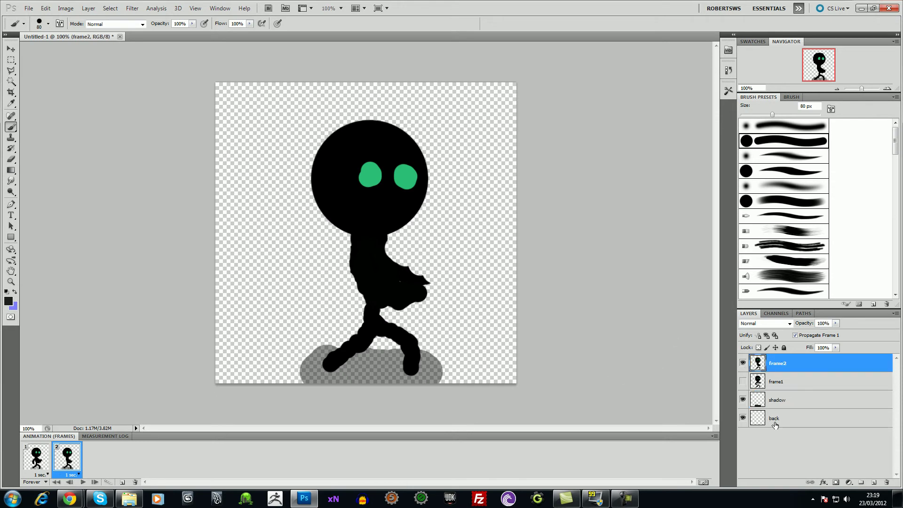
left_click(109, 483)
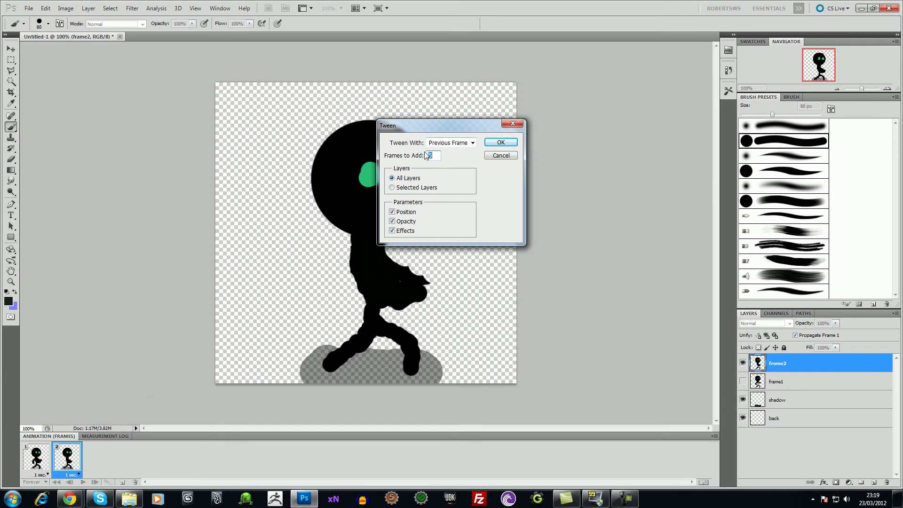
left_click(501, 142)
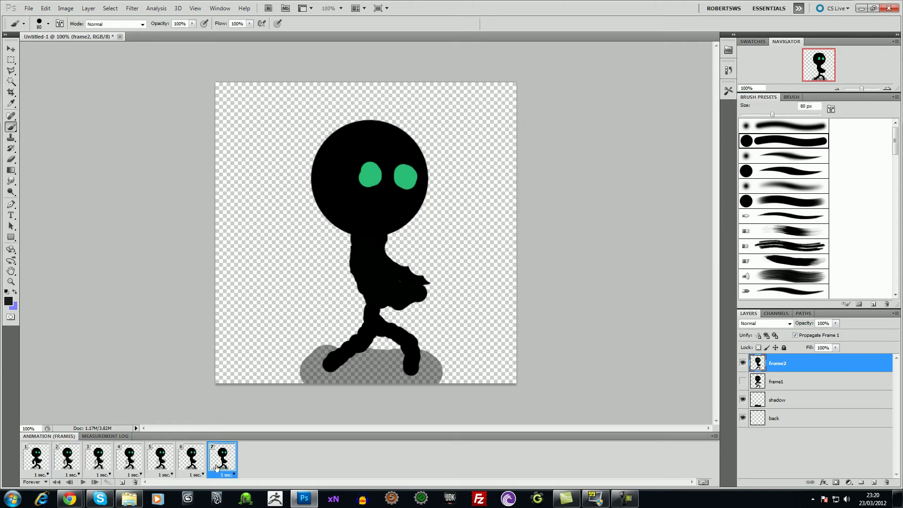
- Step back and forth through the tweened frames to examine how the arms and shadow fade between the two drawings
left_click(195, 463)
left_click(167, 464)
left_click(140, 464)
left_click(109, 466)
left_click(62, 463)
left_click(40, 462)
left_click(62, 470)
left_click(104, 469)
left_click(129, 463)
left_click(160, 463)
left_click(191, 463)
left_click(218, 463)
left_click(197, 460)
left_click(159, 461)
left_click(130, 463)
left_click(99, 464)
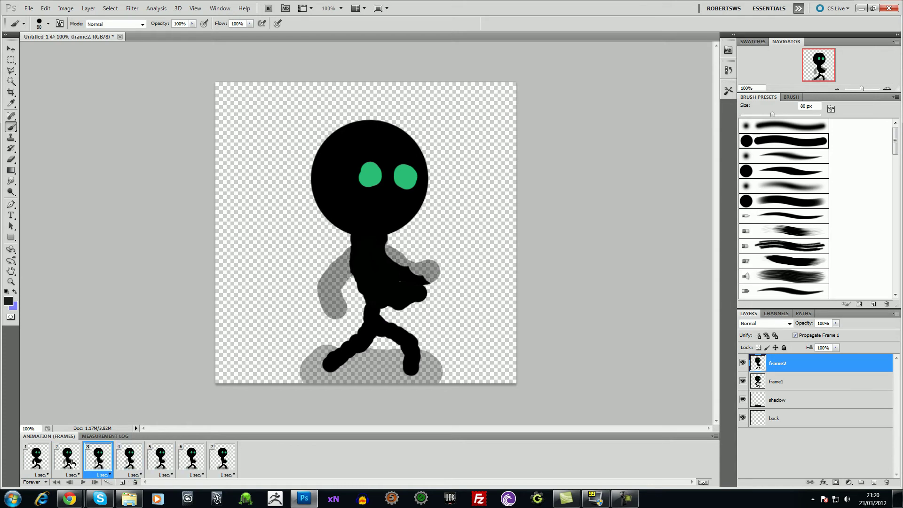
left_click(38, 461)
- Duplicate the seventh frame to add an eighth frame at the end of the animation
left_click(217, 463)
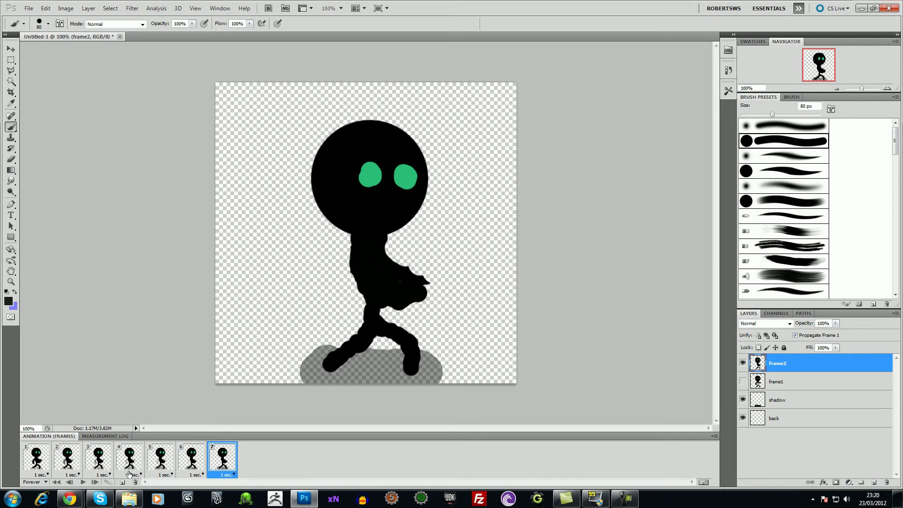
left_click(121, 483)
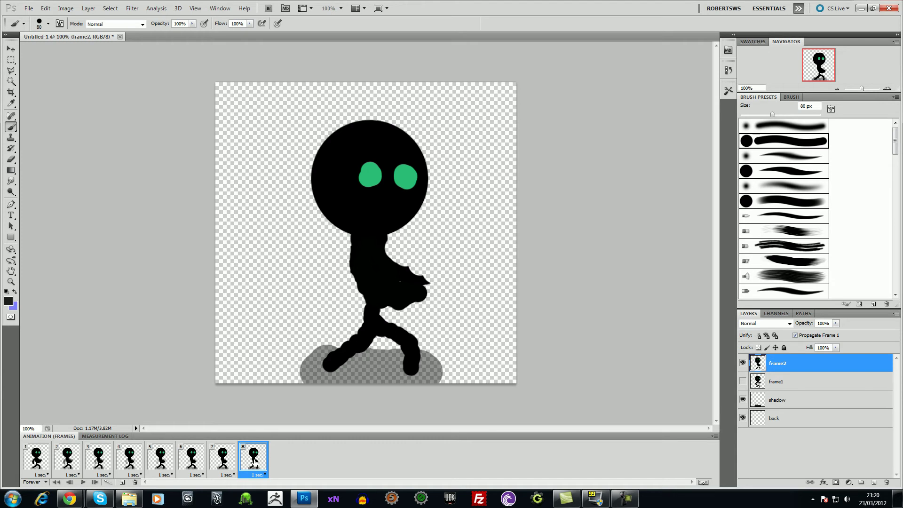
- Free-transform the frame2 figure in the eighth frame, shifting it across and back to about X 335 px, Y 343 px
key("v")
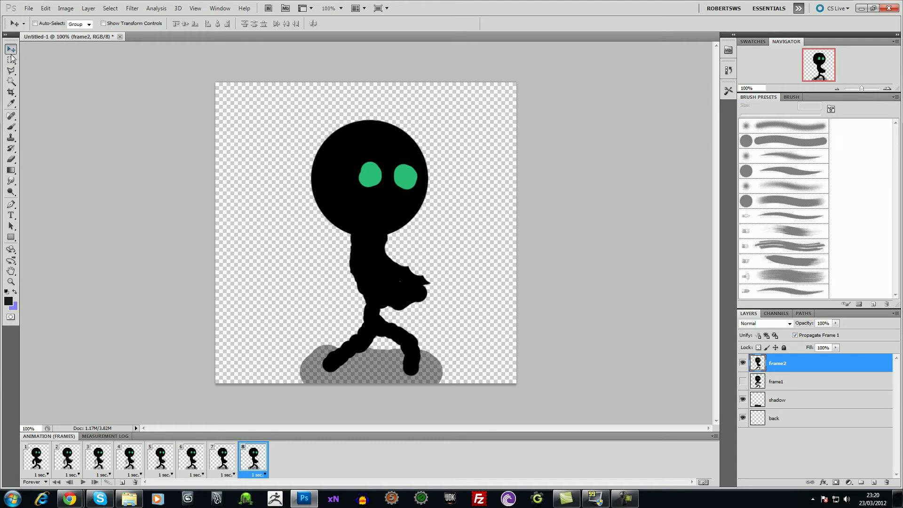
key("ctrl+t")
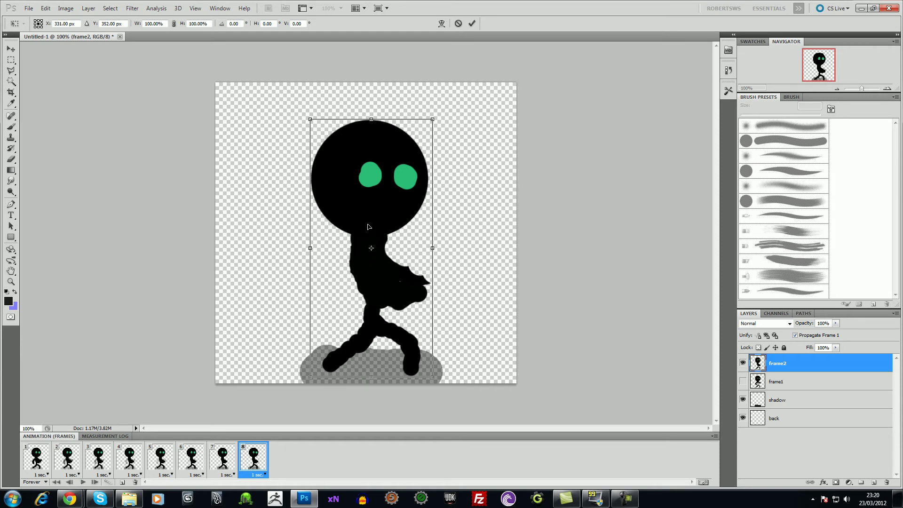
key("Return")
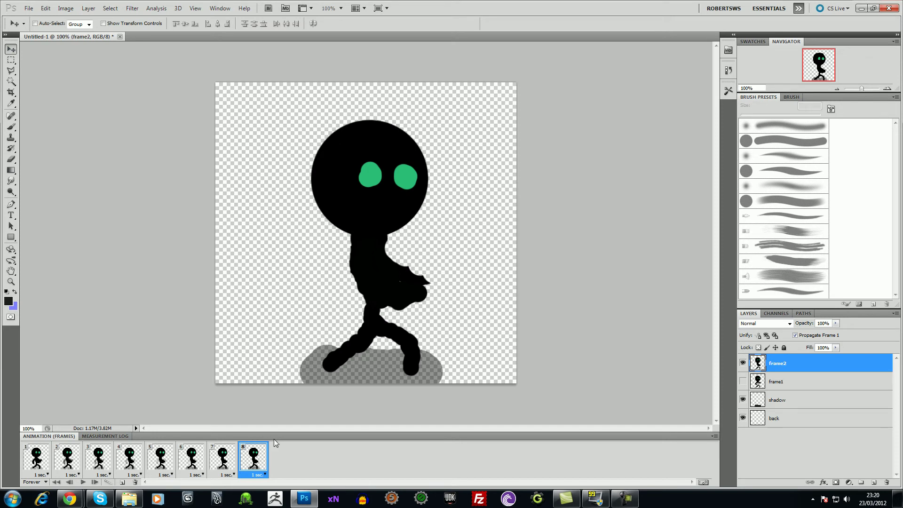
key("ctrl+t")
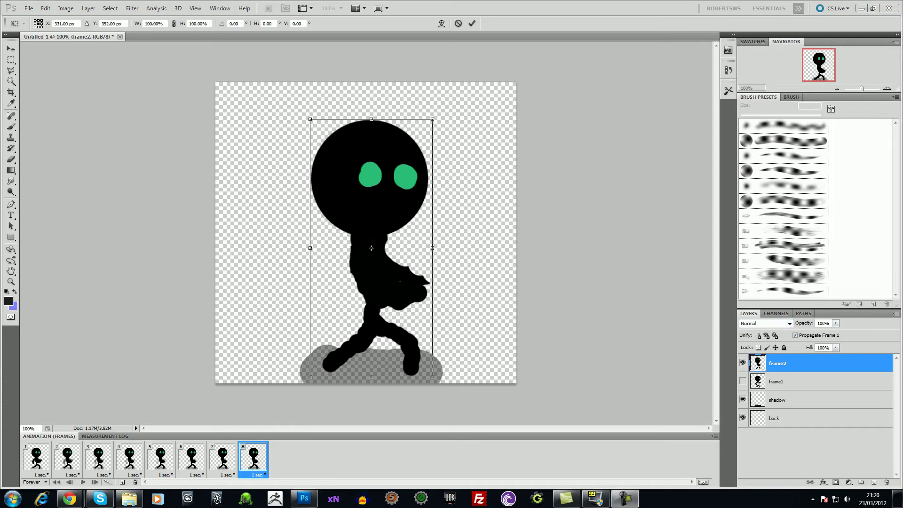
left_click_drag(399, 249, 469, 247)
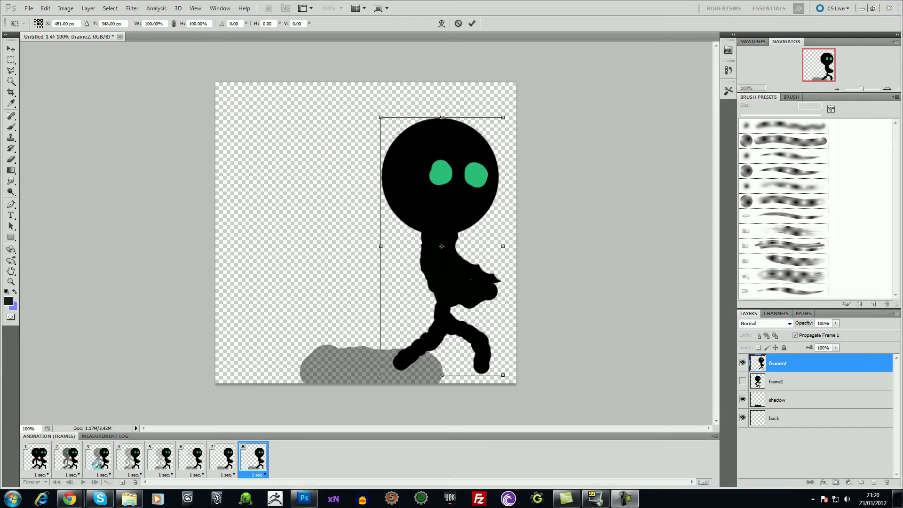
left_click_drag(451, 263, 383, 261)
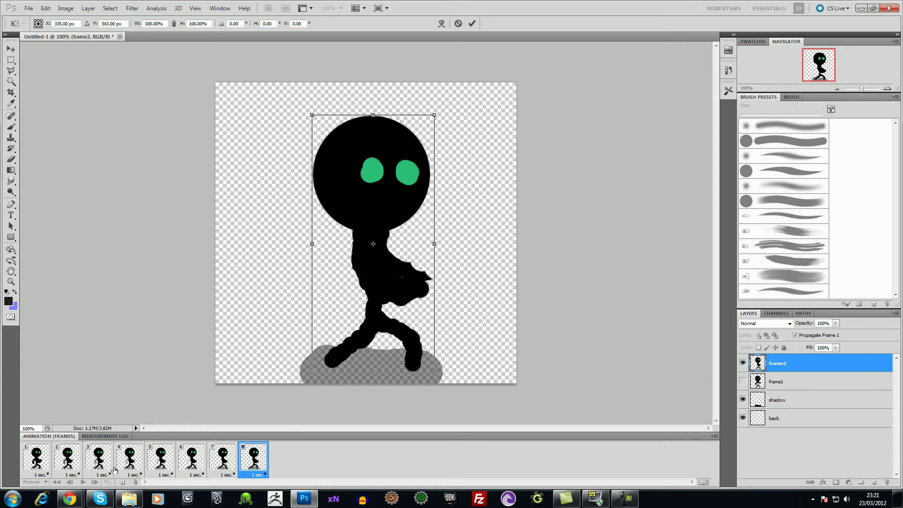
key("Return")
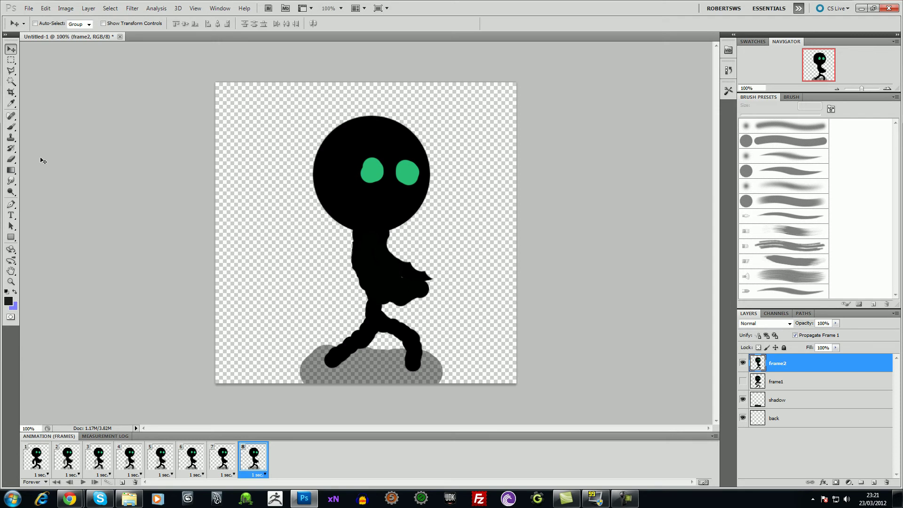
- Step through the frames from the first to the eighth to examine the figure's position and fading
left_click(35, 466)
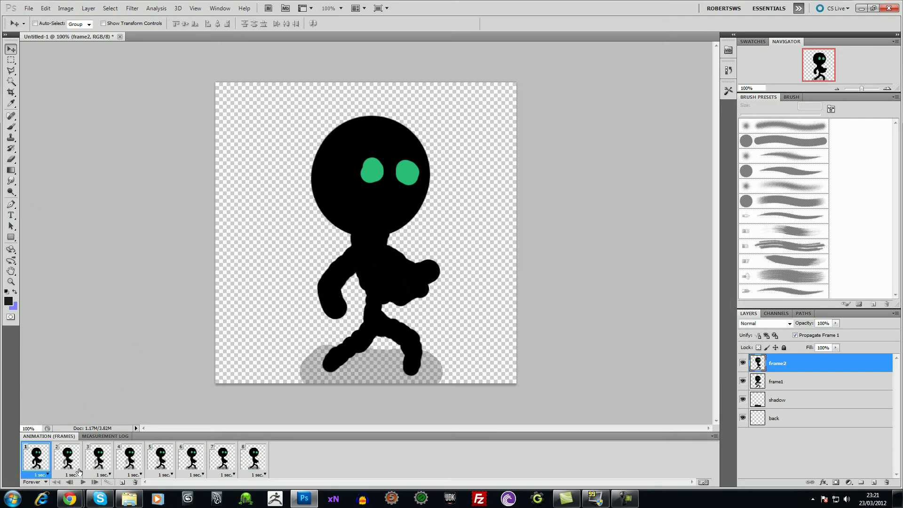
key("Right")
key("Right")
key("Right")
key("Right")
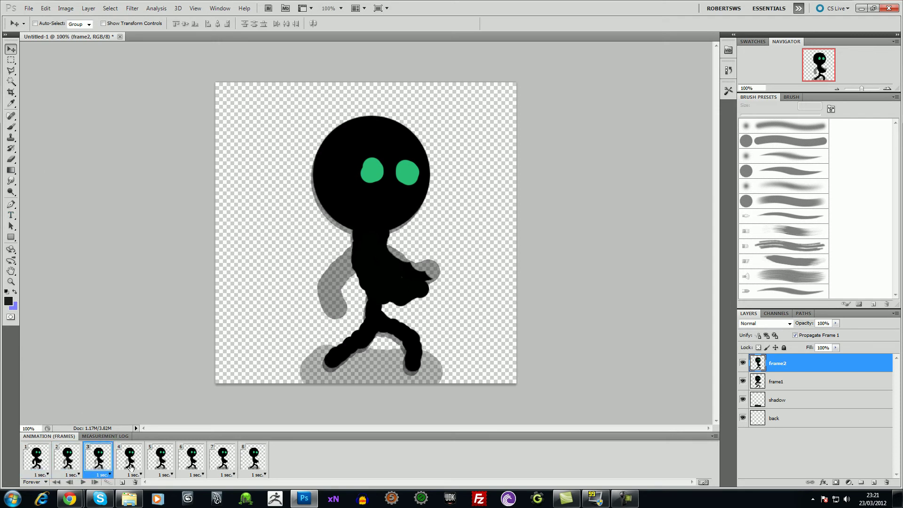
key("Right")
key("Right")
key("Right")
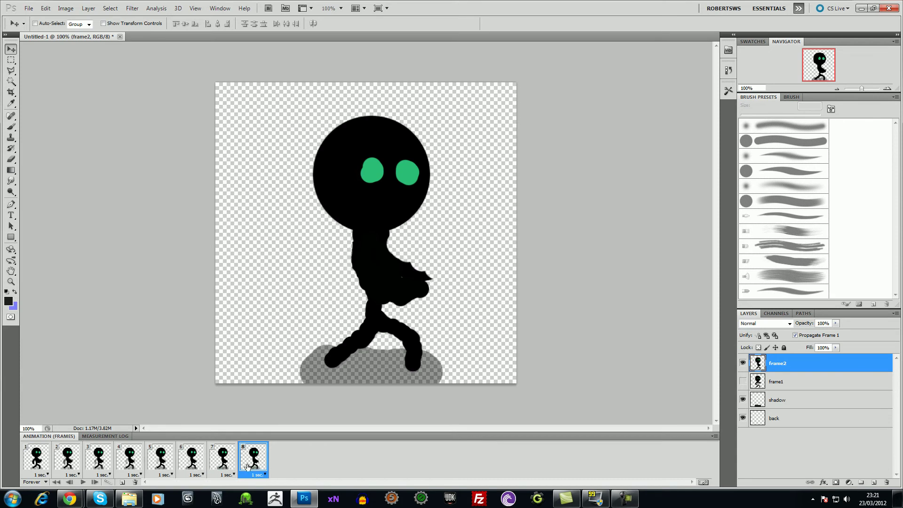
- Return to the first frame and start a Save for Web & Devices export with the palette set to 16 colors
left_click(45, 463)
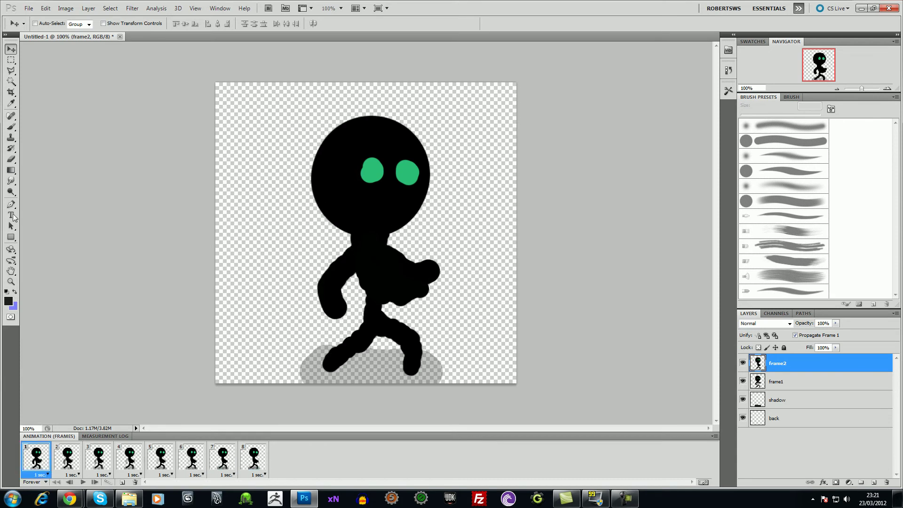
left_click(29, 8)
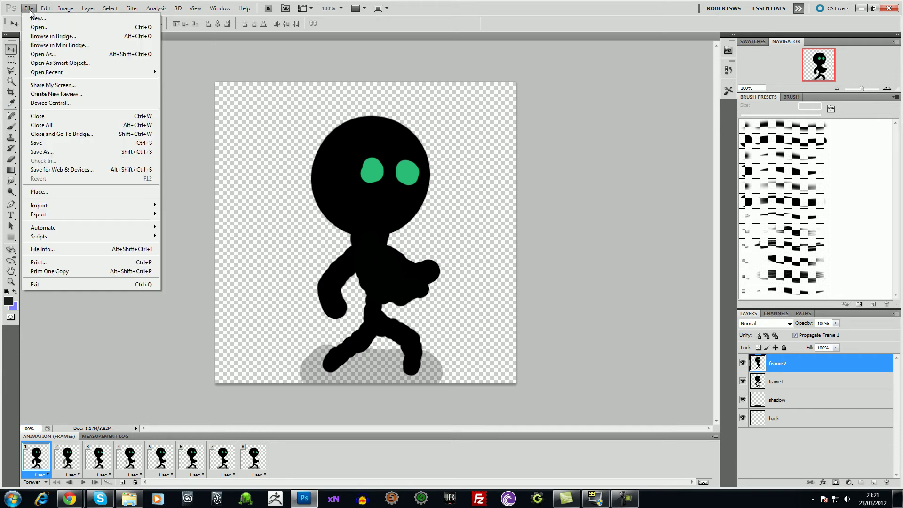
mouse_move(78, 215)
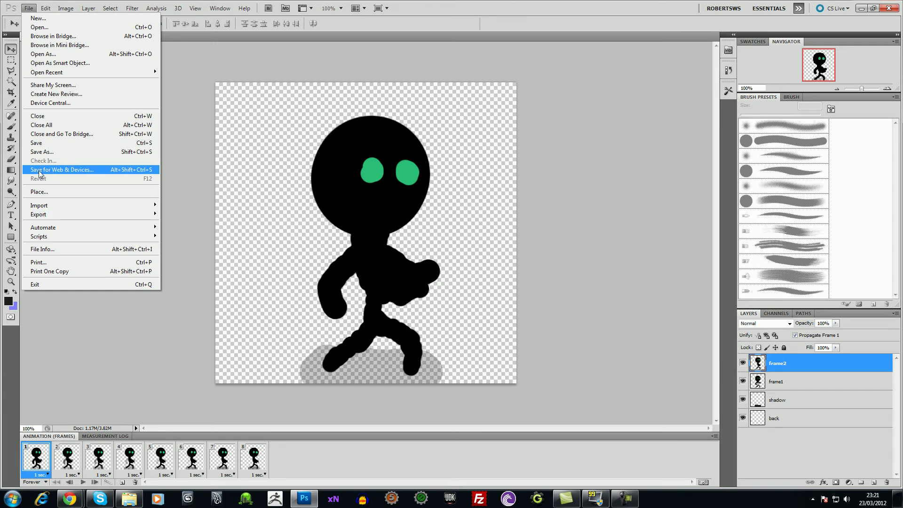
left_click(67, 171)
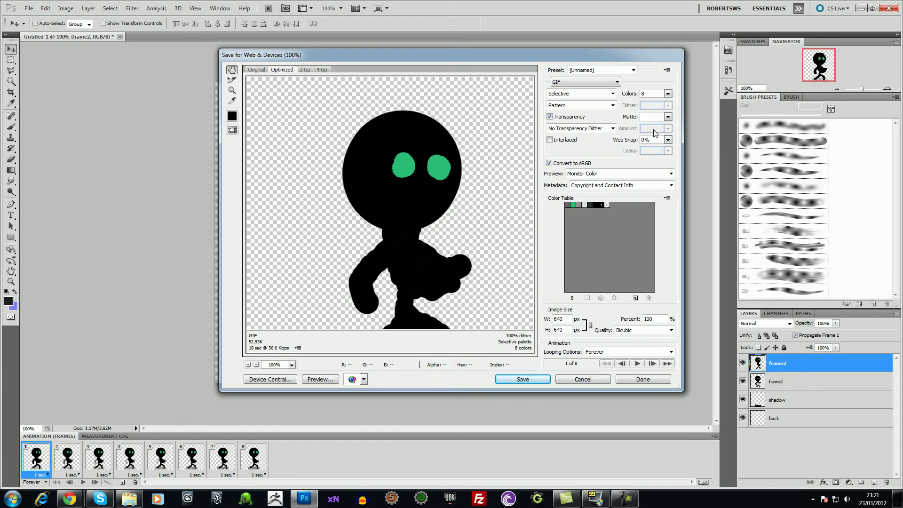
left_click(668, 95)
left_click(647, 138)
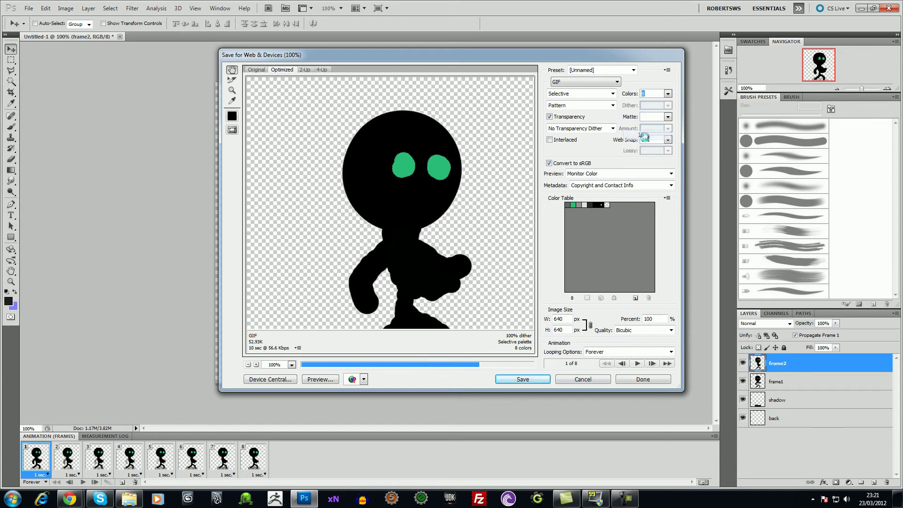
- Set the export image size to 64 x 64 px and the dither method to No Dither
left_click(567, 321)
type("64")
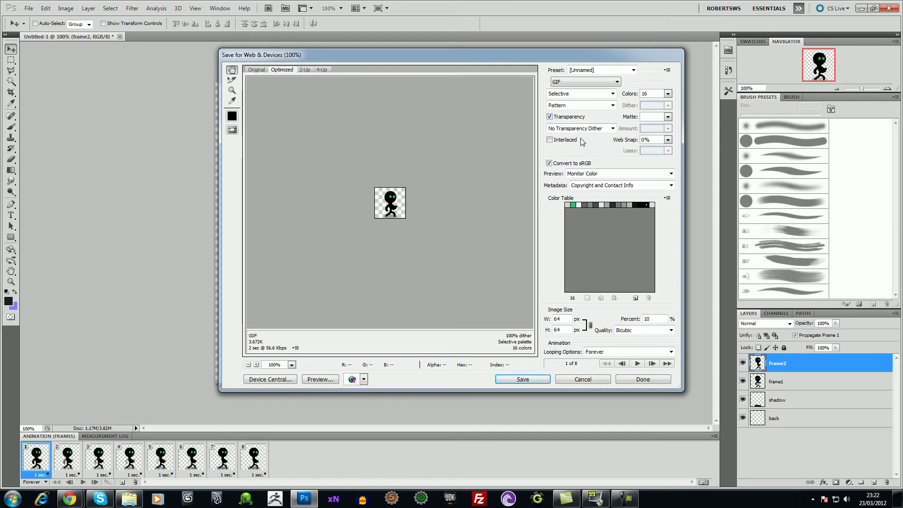
left_click(613, 105)
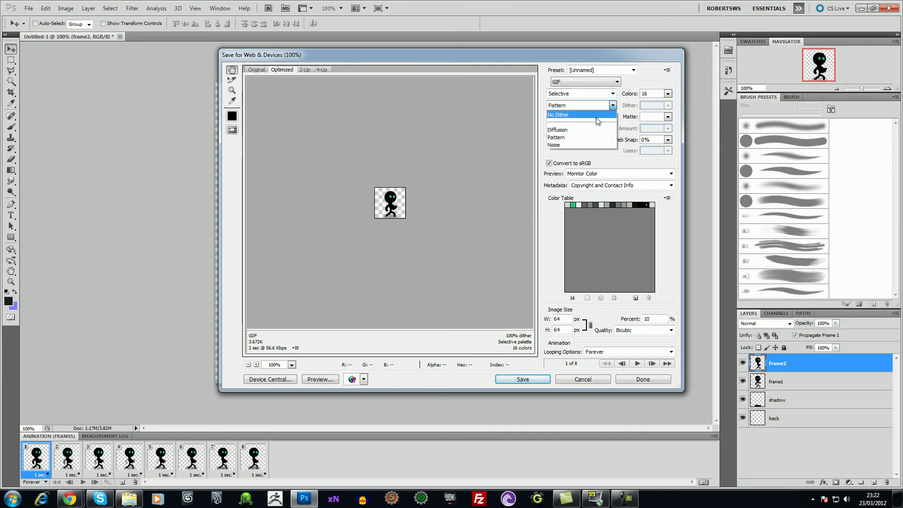
left_click(584, 116)
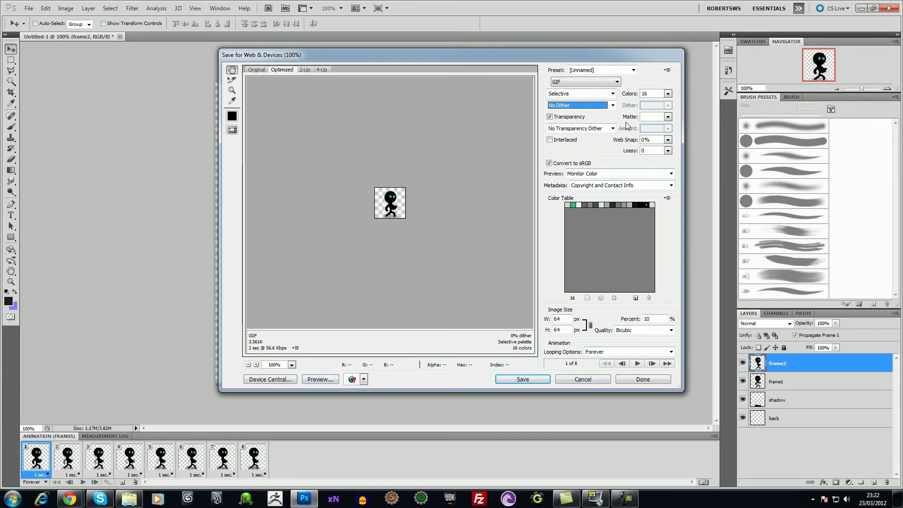
- Change the export format to PNG-8 and look through the available presets, keeping the unnamed one
left_click(612, 83)
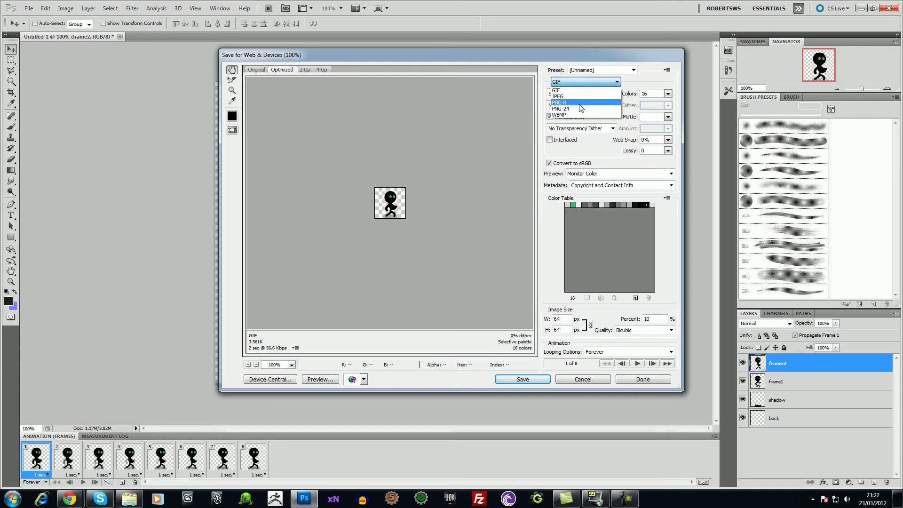
left_click(579, 103)
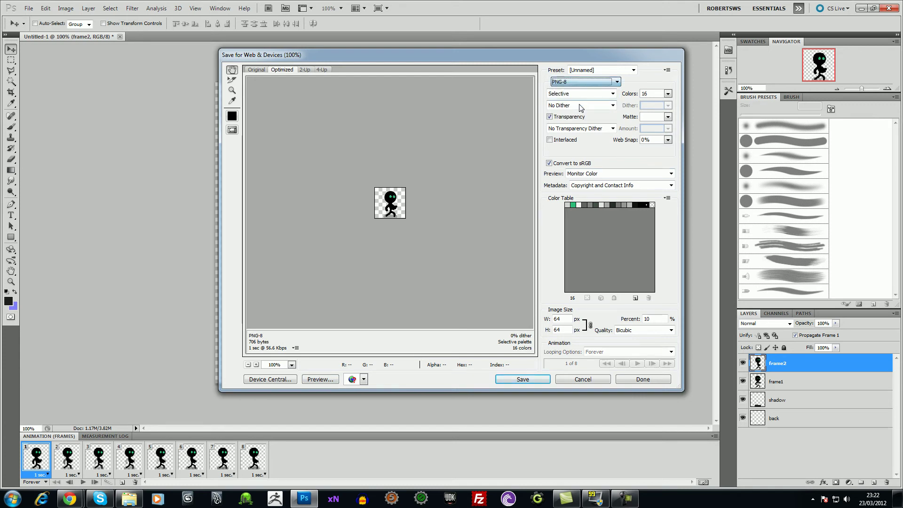
left_click(620, 73)
left_click(621, 74)
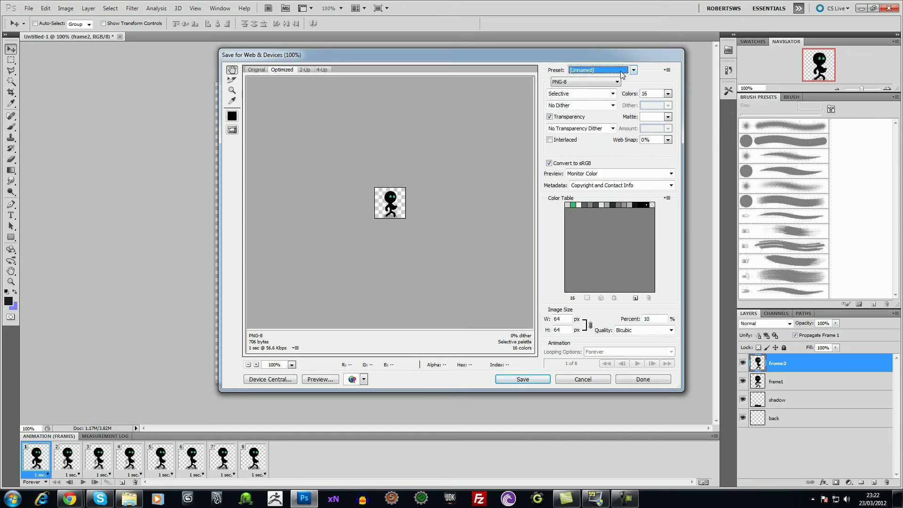
left_click(622, 73)
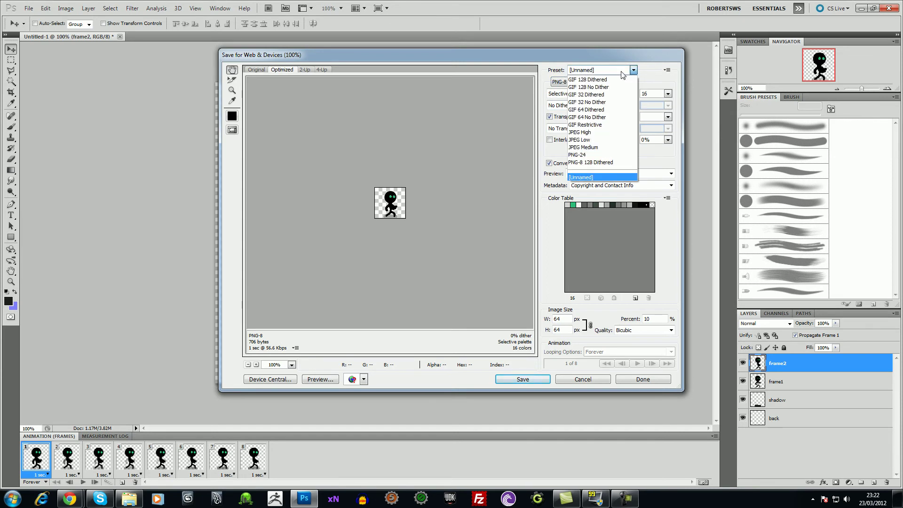
left_click(621, 74)
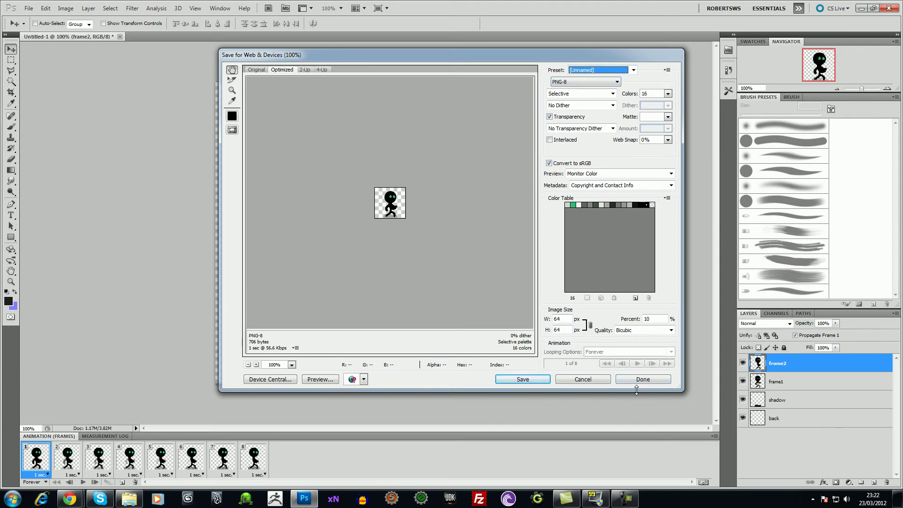
- Save the optimized image as test in a new folder inside GreenMonsta
left_click(538, 379)
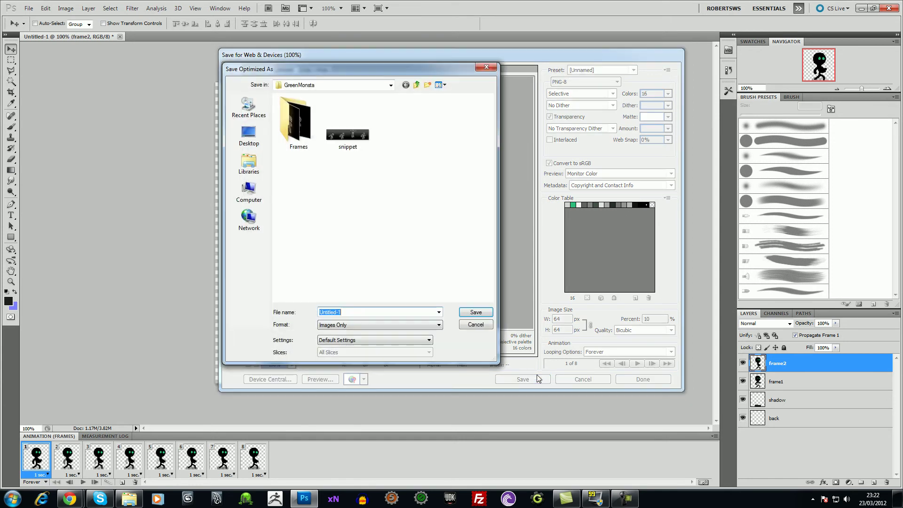
left_click(427, 84)
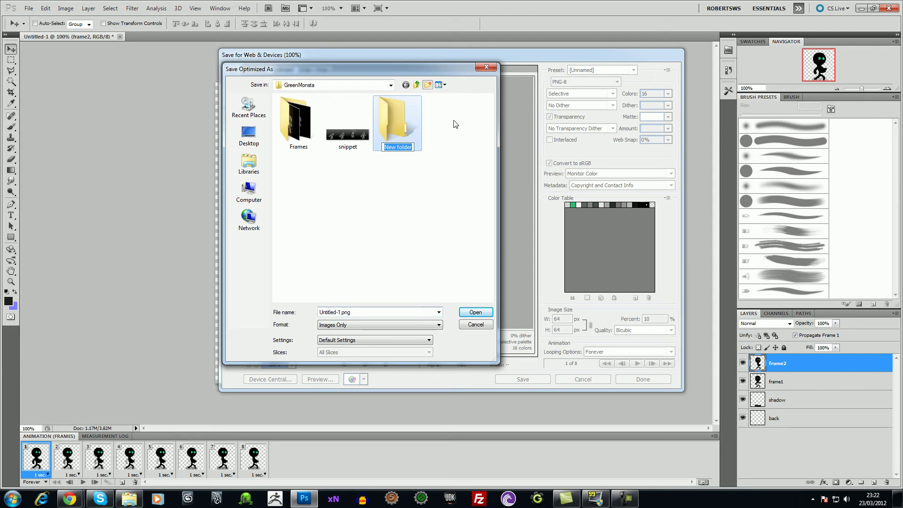
key("Return")
double_click(383, 109)
left_click(344, 313)
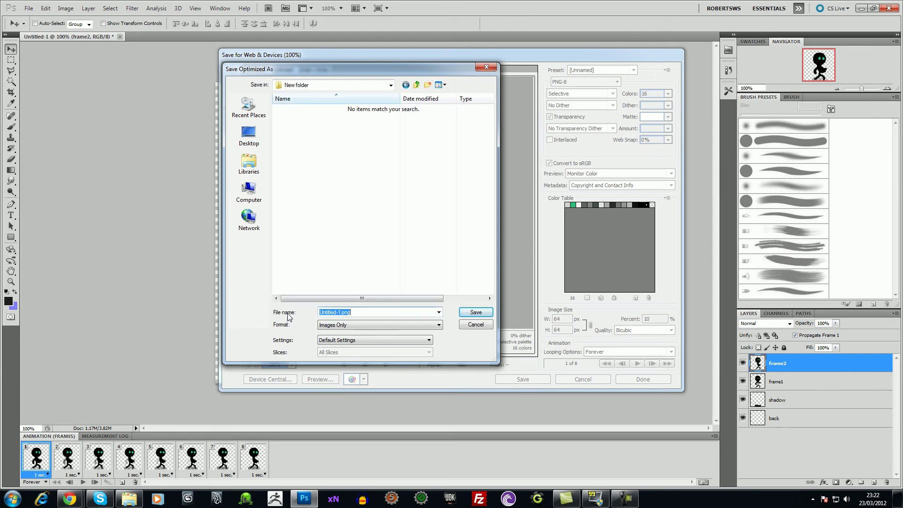
type("test")
left_click(467, 314)
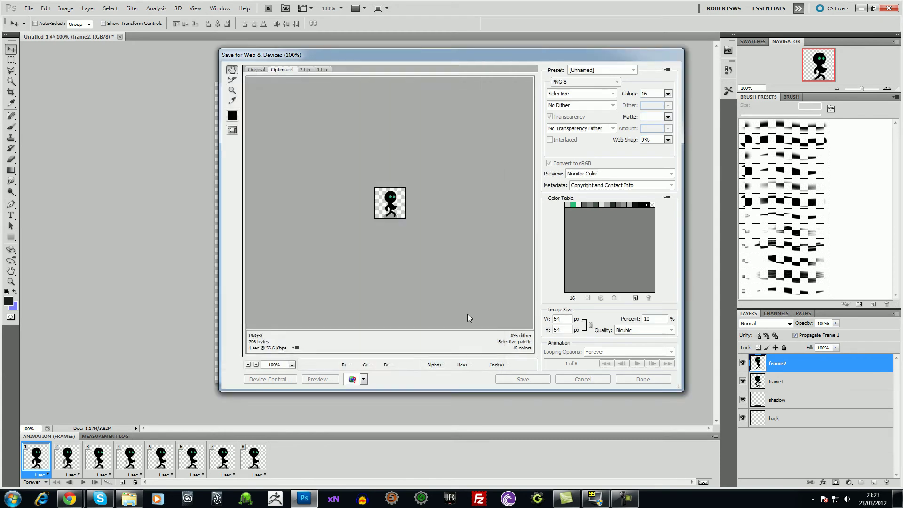
- Switch to Windows Explorer, browse to New folder inside GreenMonsta, and view the exported test PNG, closing its viewer
left_click(861, 8)
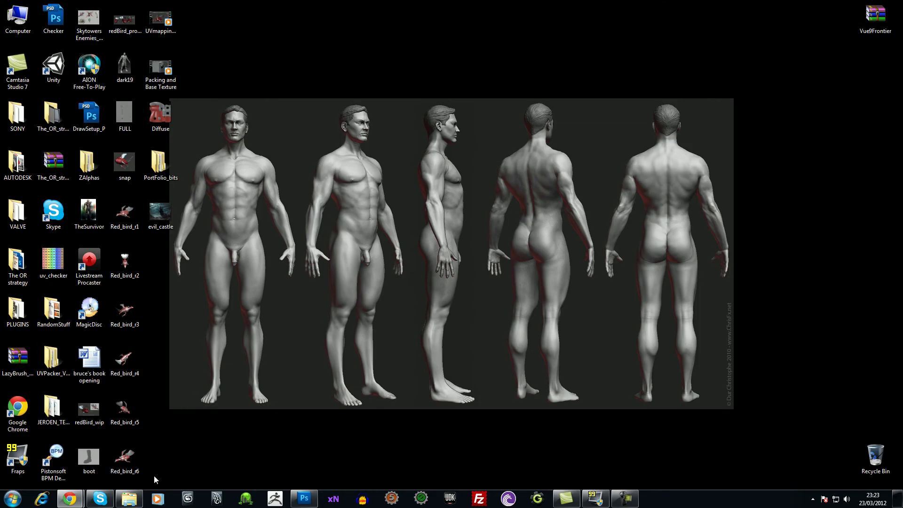
left_click(129, 498)
left_click(277, 249)
left_click(268, 94)
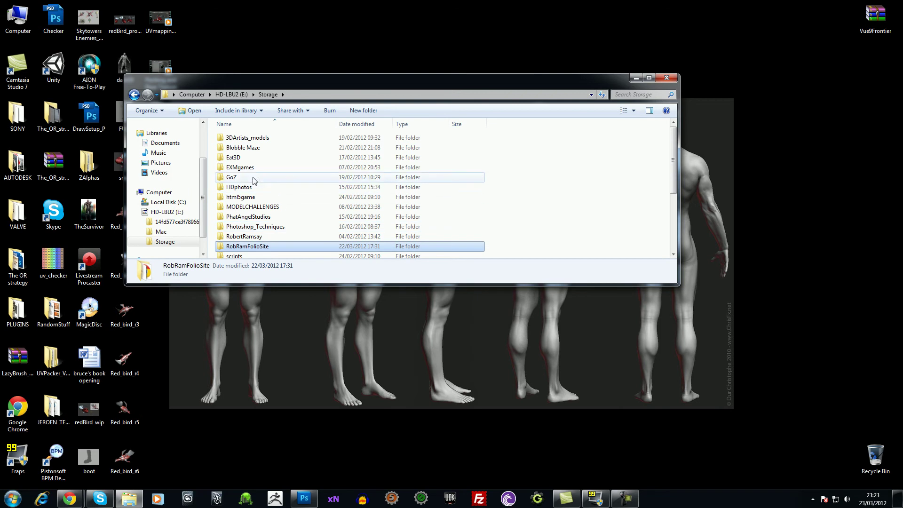
left_click(248, 239)
double_click(248, 238)
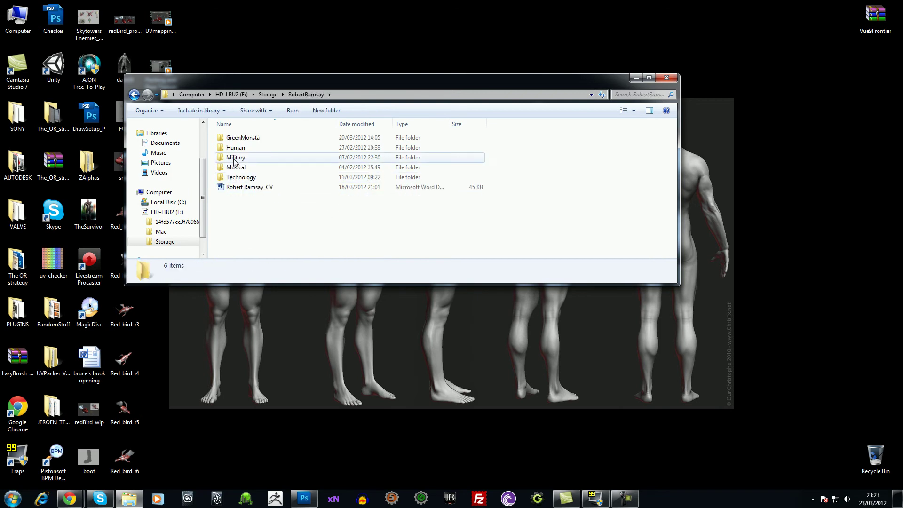
double_click(234, 138)
double_click(285, 154)
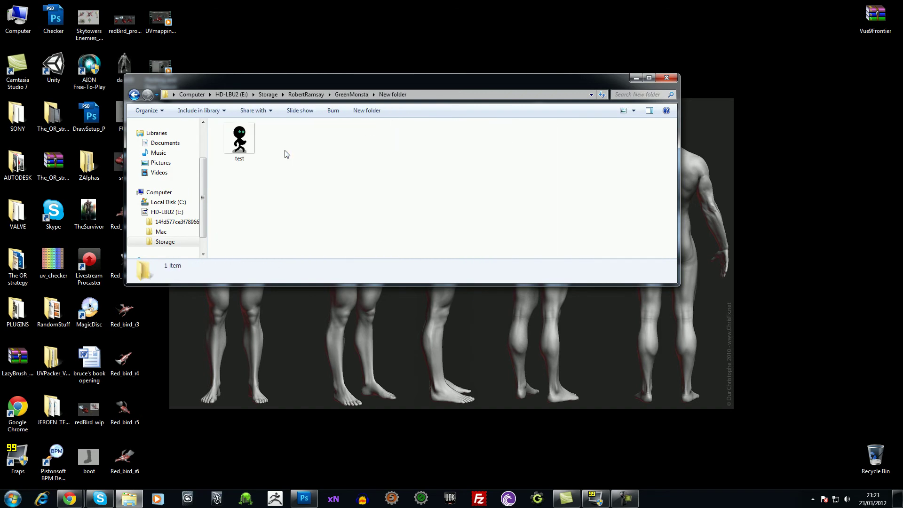
double_click(250, 147)
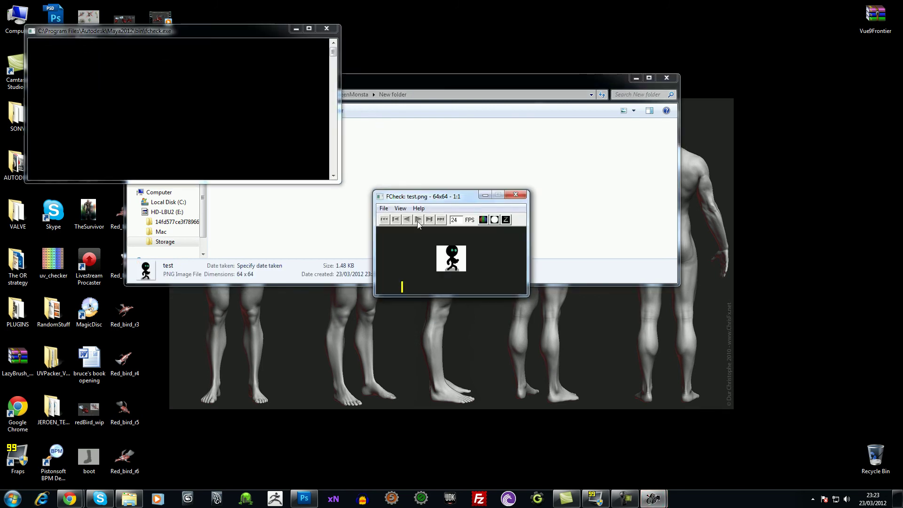
left_click(516, 195)
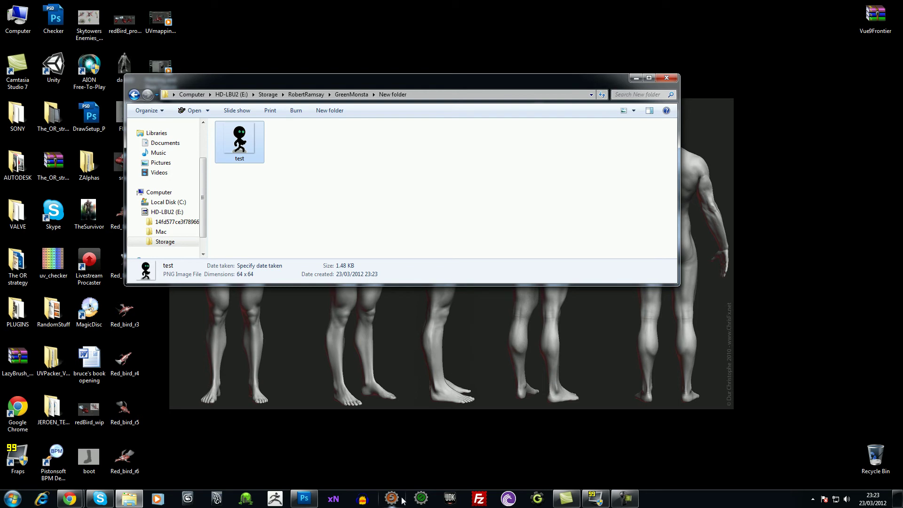
- Start the green G program and switch back to Photoshop
left_click(531, 501)
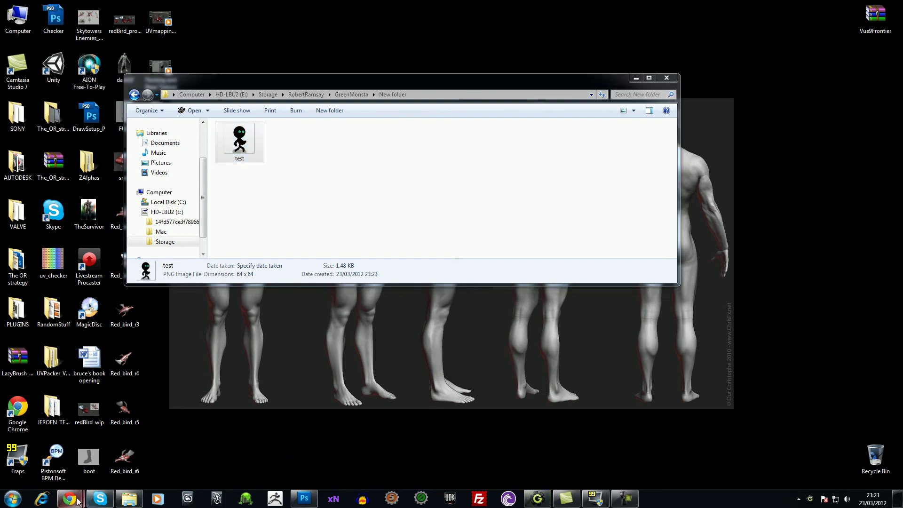
left_click(305, 499)
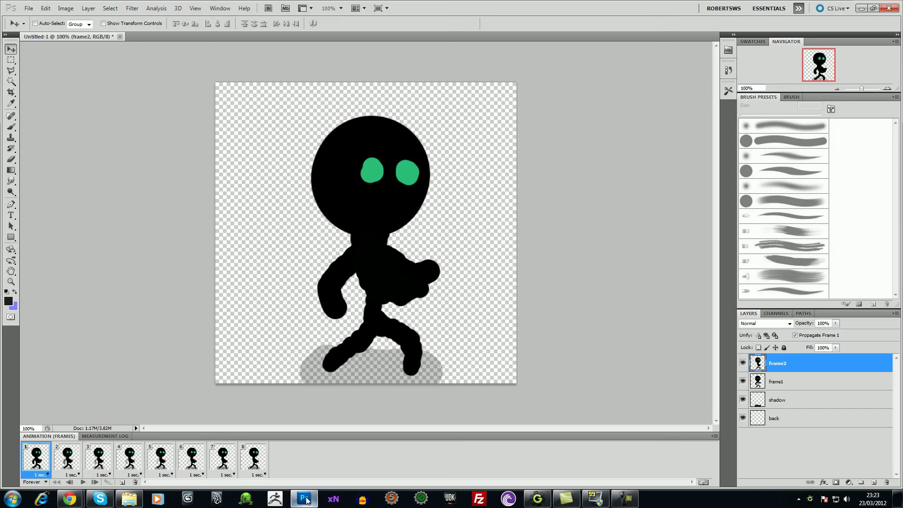
- Save the animation for web as a GIF named testGif in New folder
left_click(29, 8)
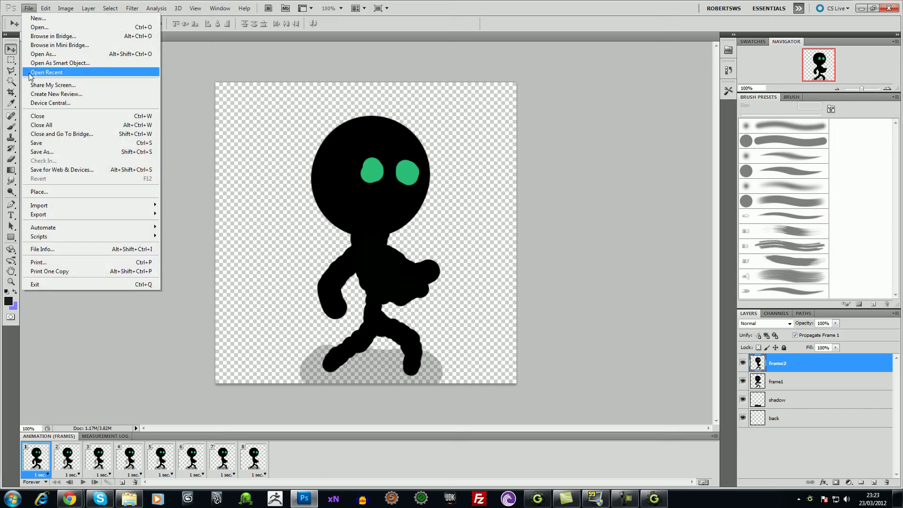
left_click(84, 169)
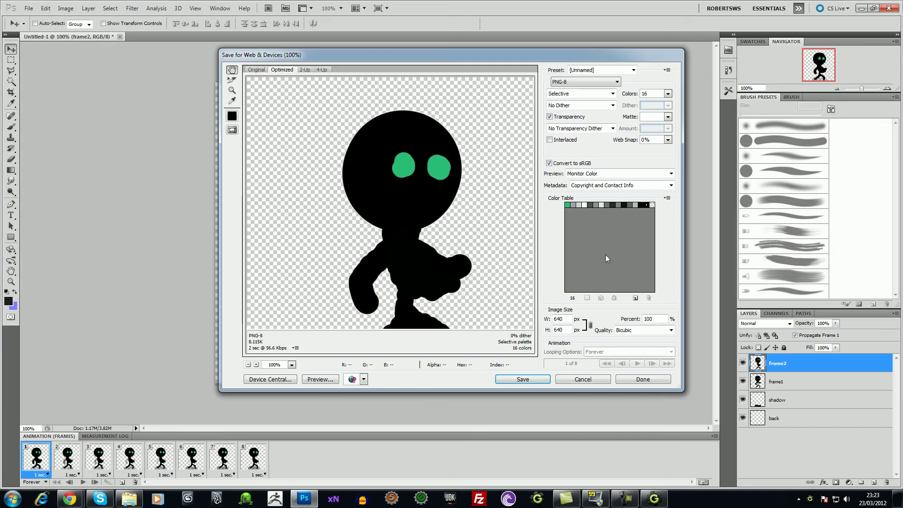
left_click(600, 85)
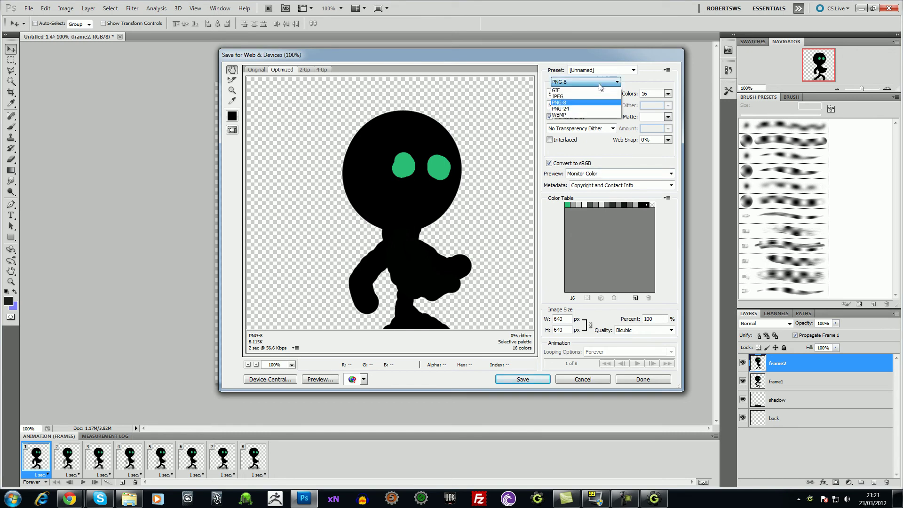
left_click(594, 93)
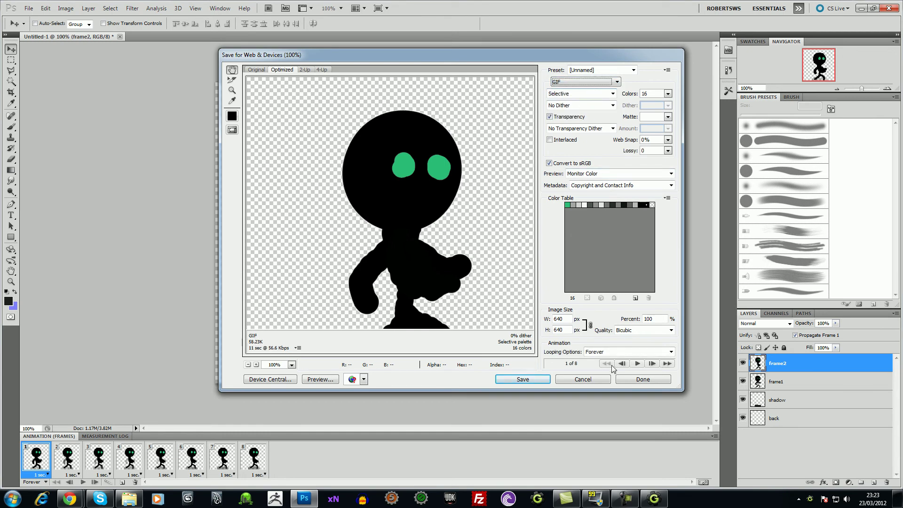
left_click(531, 381)
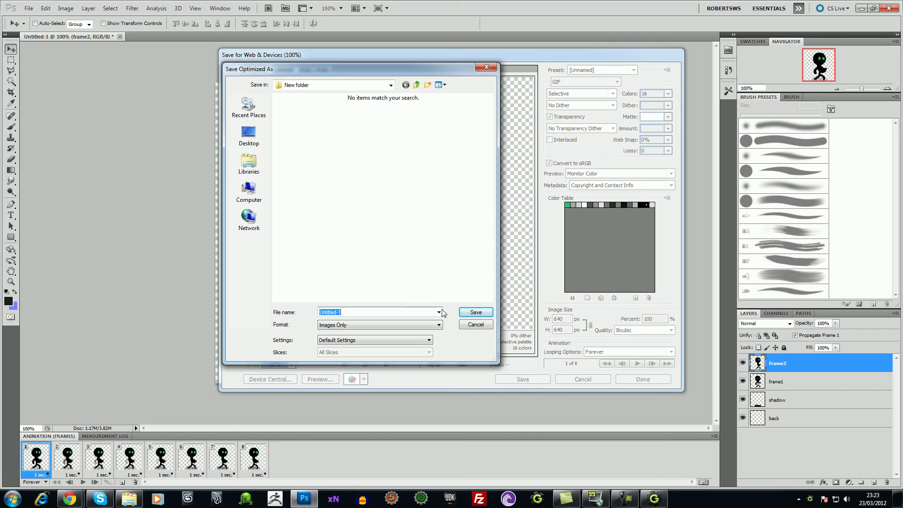
type("testGif")
key("Return")
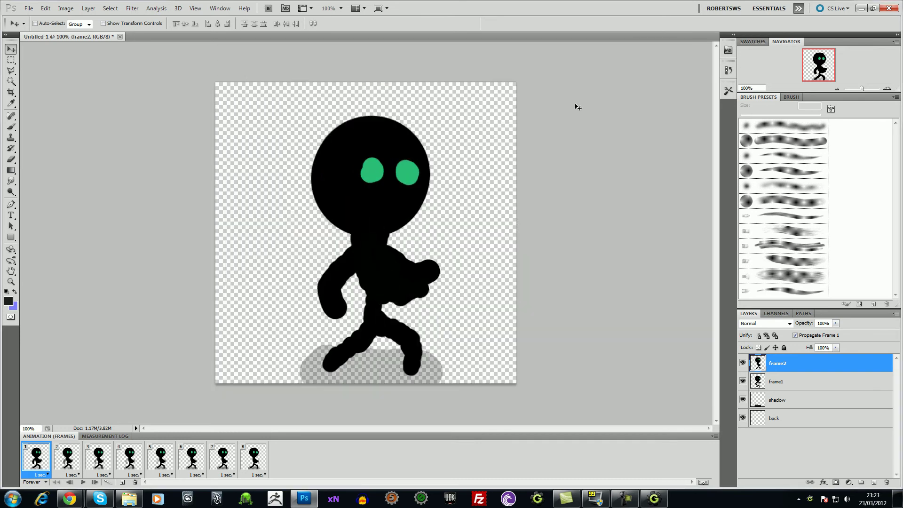
- Switch to GameMaker and create a new sprite
left_click(859, 8)
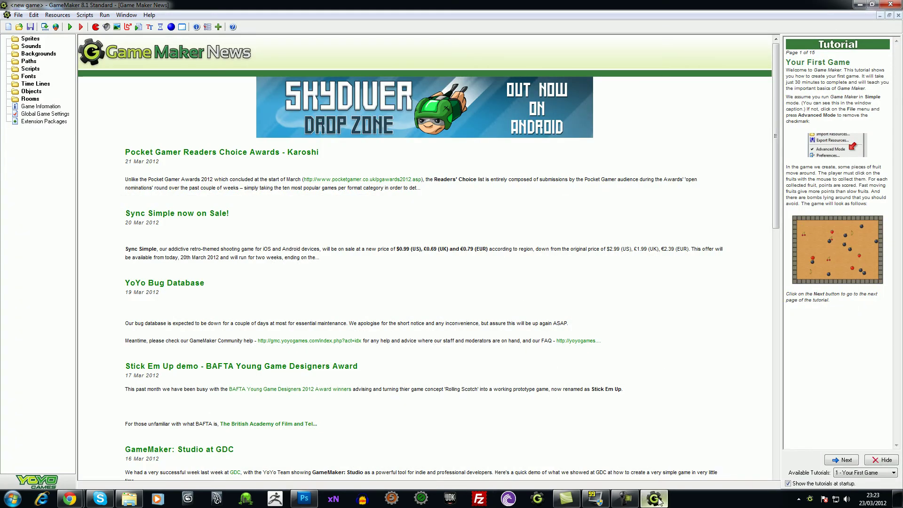
mouse_move(663, 498)
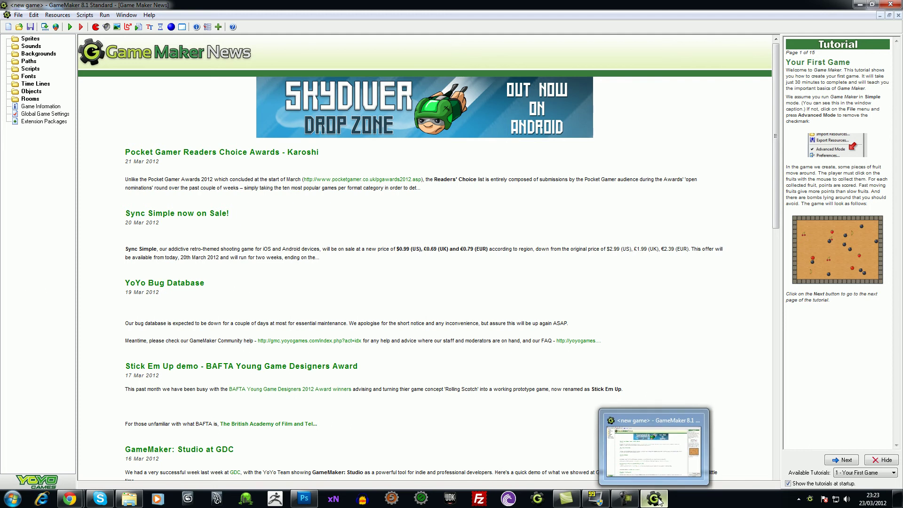
right_click(23, 40)
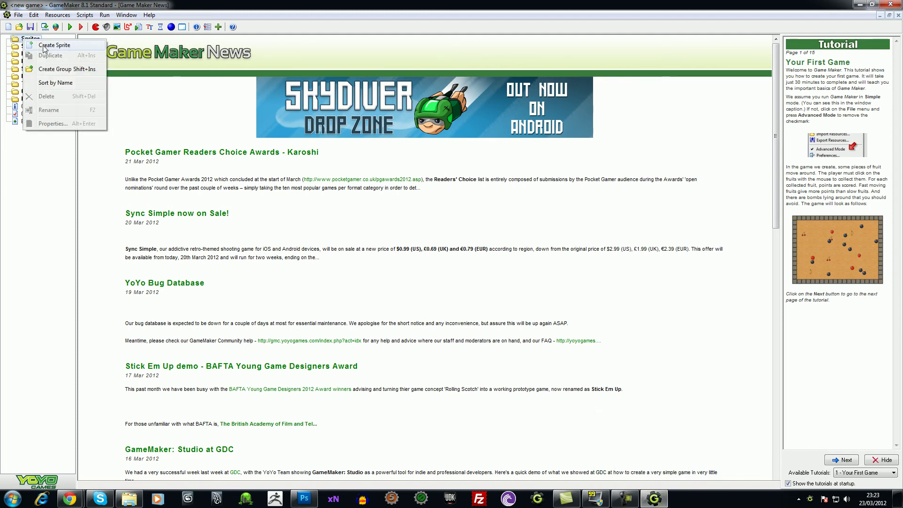
left_click(44, 46)
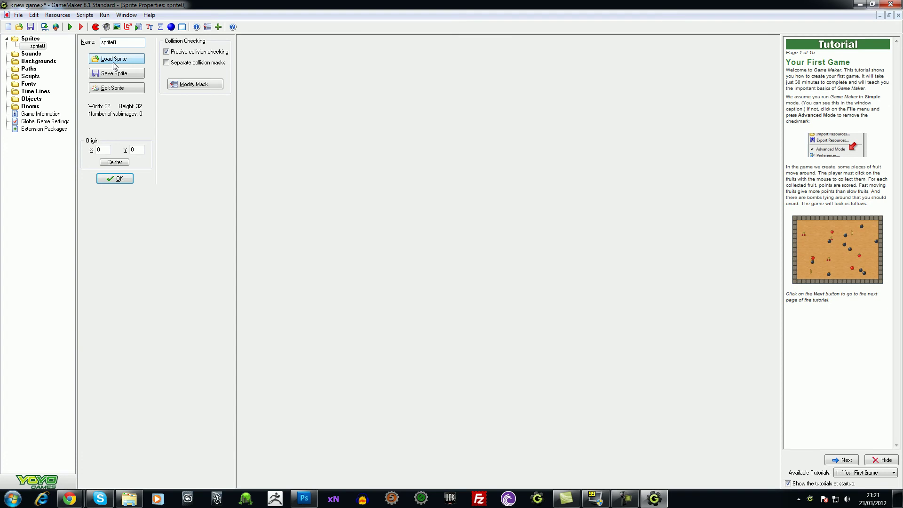
- Start loading an image for the sprite, browse to New folder inside GreenMonsta, and select testGif
left_click(113, 62)
left_click(441, 289)
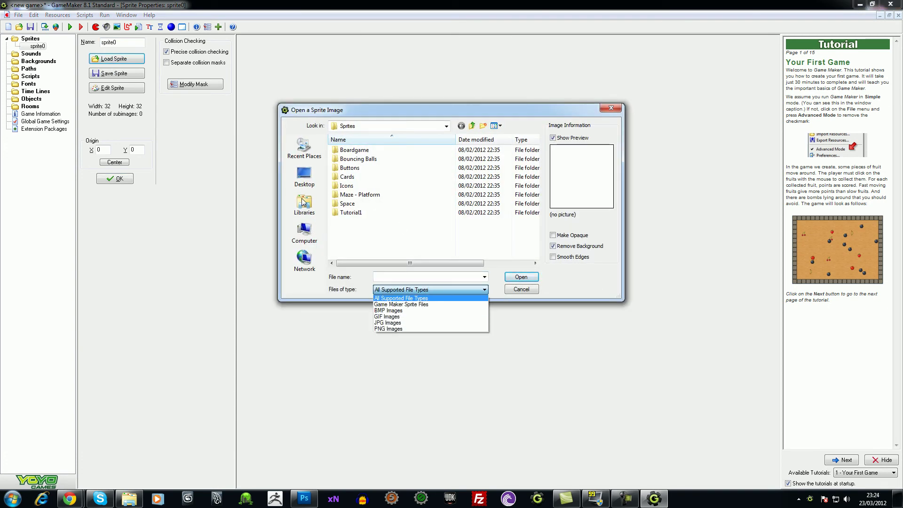
left_click(303, 203)
left_click(304, 177)
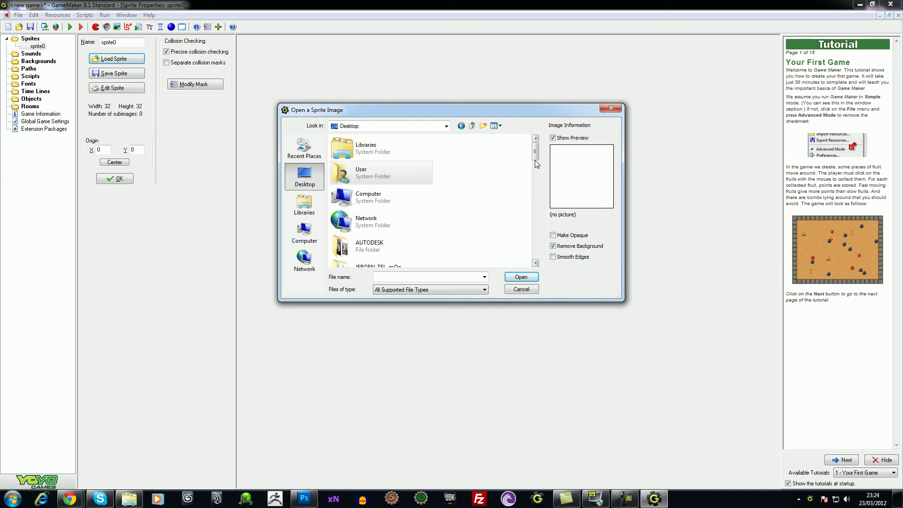
left_click(310, 236)
double_click(343, 181)
double_click(342, 169)
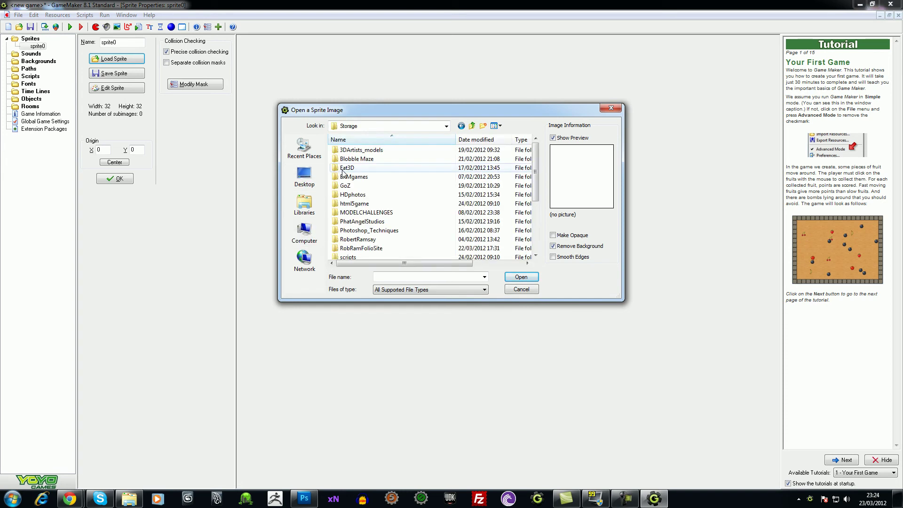
double_click(360, 248)
double_click(350, 151)
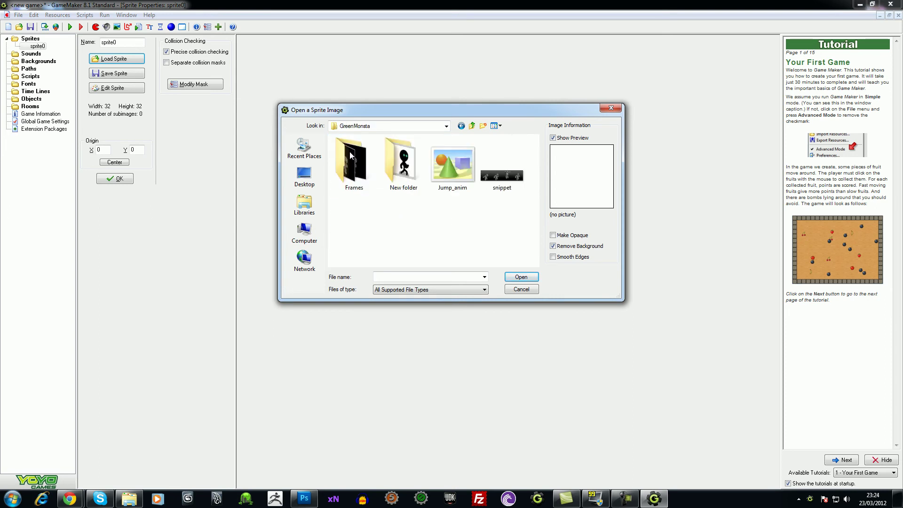
double_click(400, 159)
left_click(403, 163)
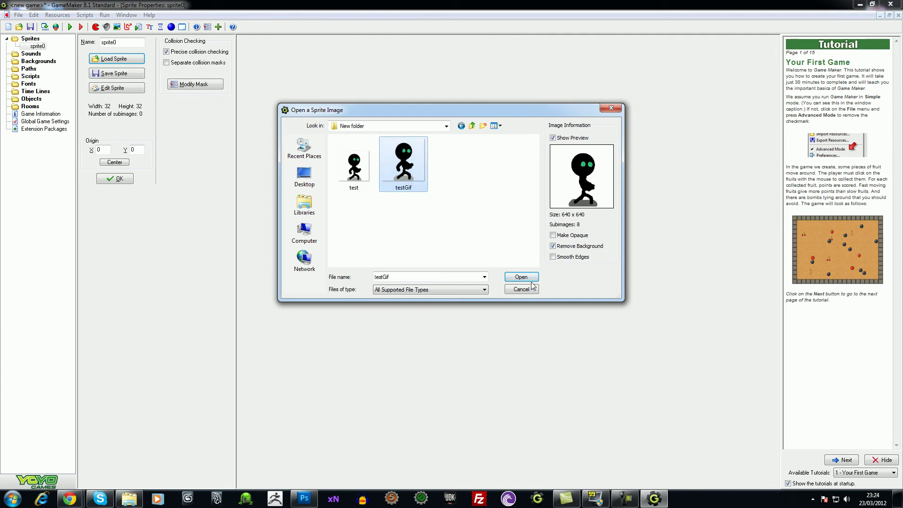
- Try out the Make Opaque and Remove Background options and load testGif with only Remove Background enabled
left_click(553, 236)
left_click(553, 236)
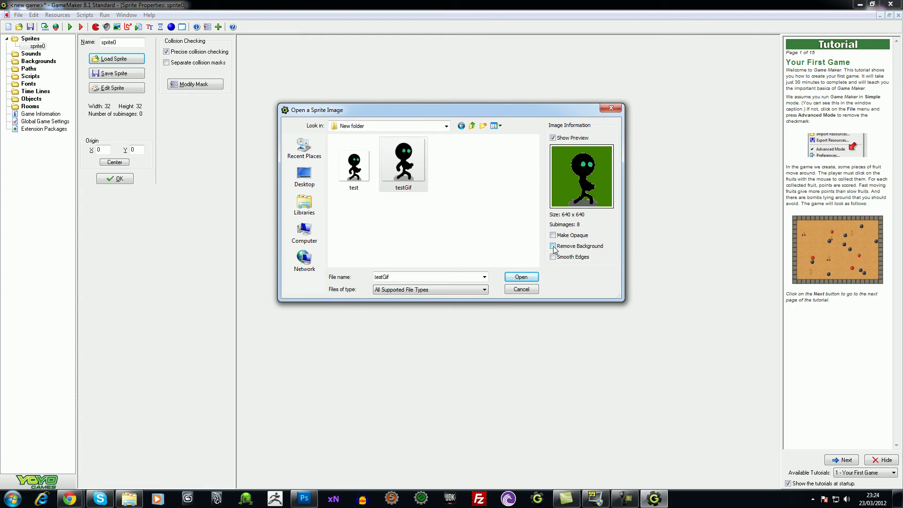
left_click(553, 246)
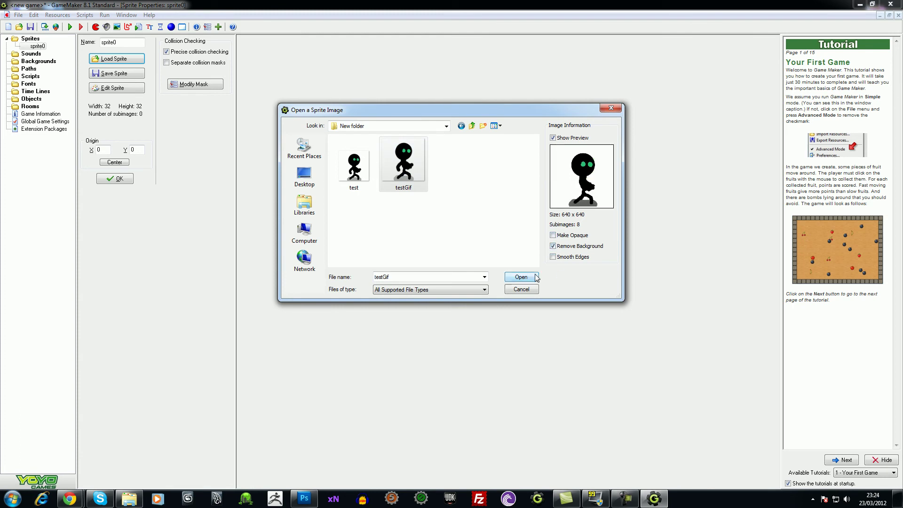
left_click(513, 280)
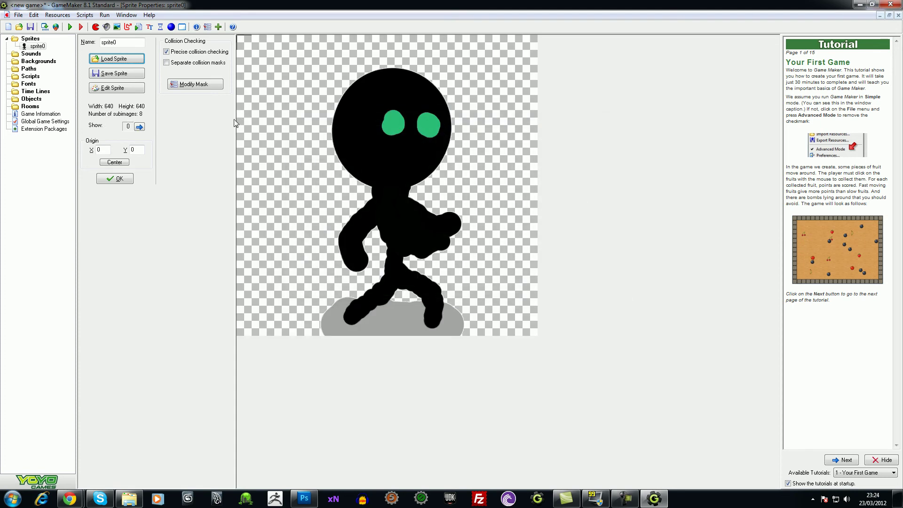
- Look through the subimages of the loaded sprite forward and back, ending on subimage 0
left_click(139, 128)
left_click(139, 128)
left_click(139, 129)
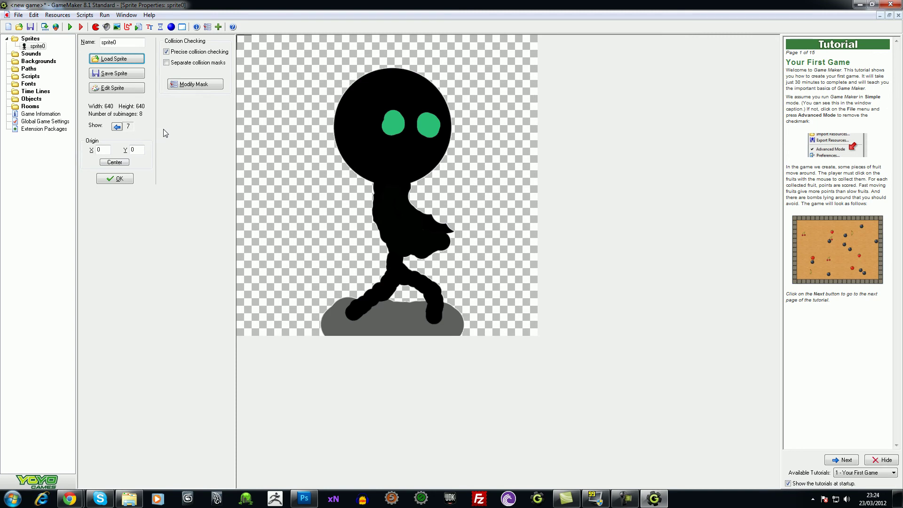
left_click(117, 127)
left_click(117, 127)
left_click(117, 127)
left_click(117, 127)
left_click(118, 128)
left_click(118, 128)
left_click(141, 128)
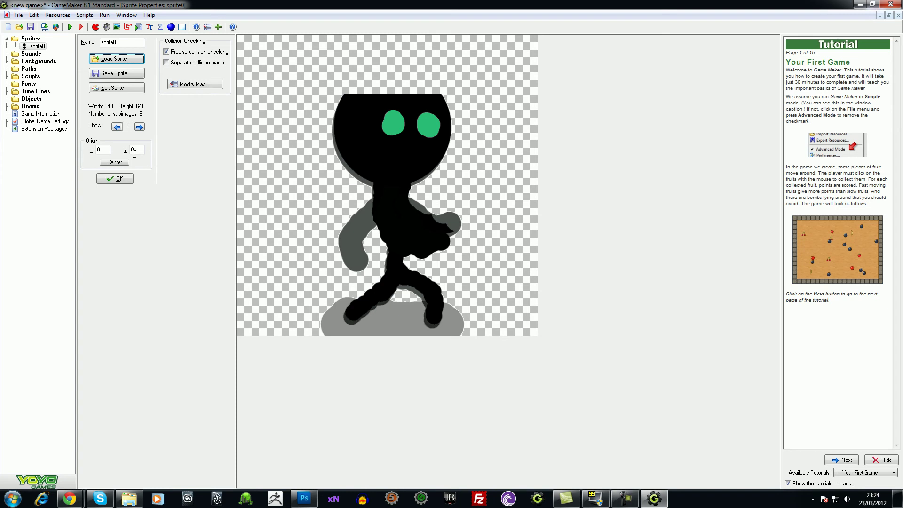
left_click(117, 128)
left_click(116, 128)
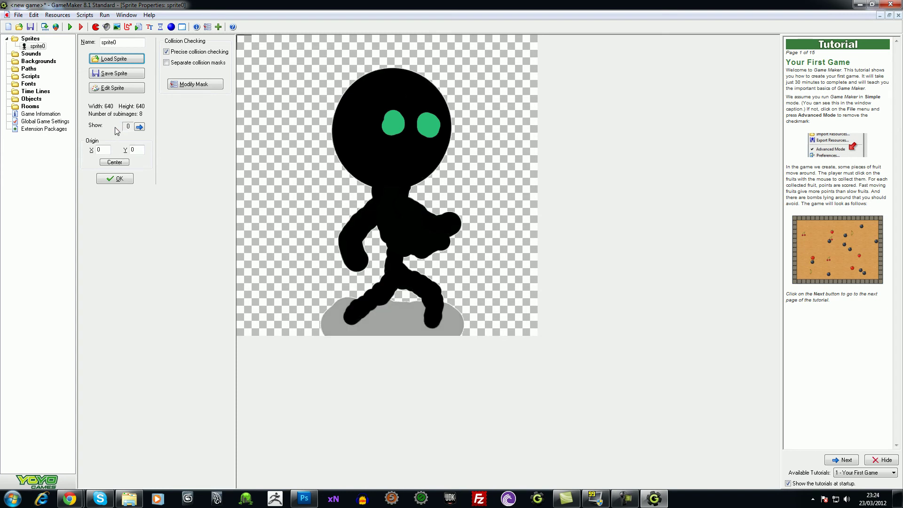
- Open the sprite for editing and move its first frame to the end of the sequence
left_click(119, 88)
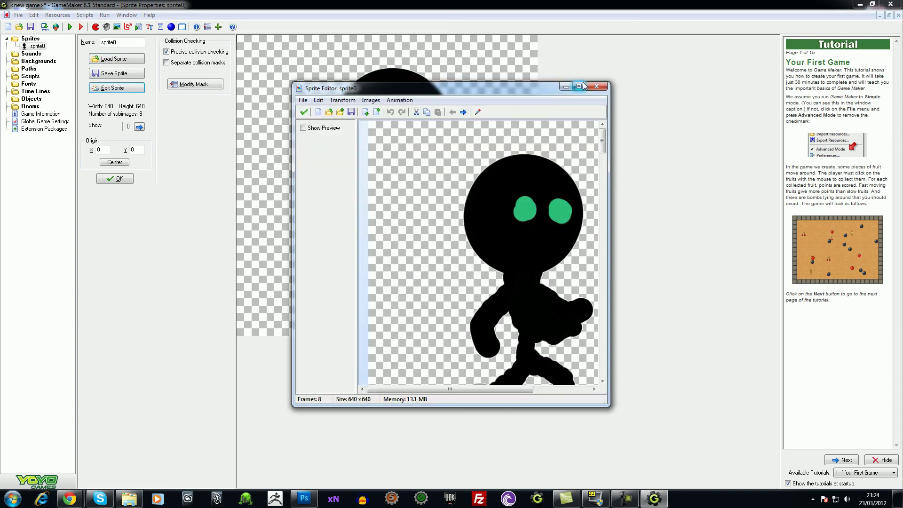
left_click(596, 86)
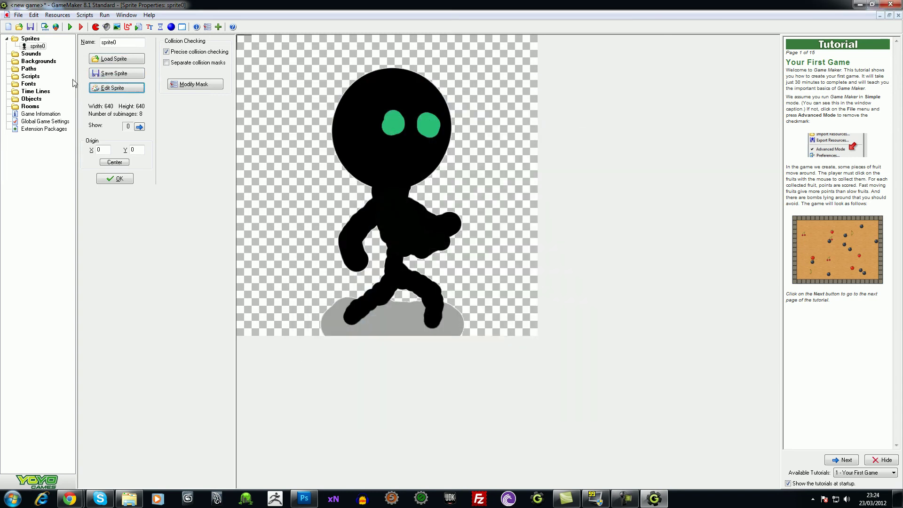
left_click(118, 89)
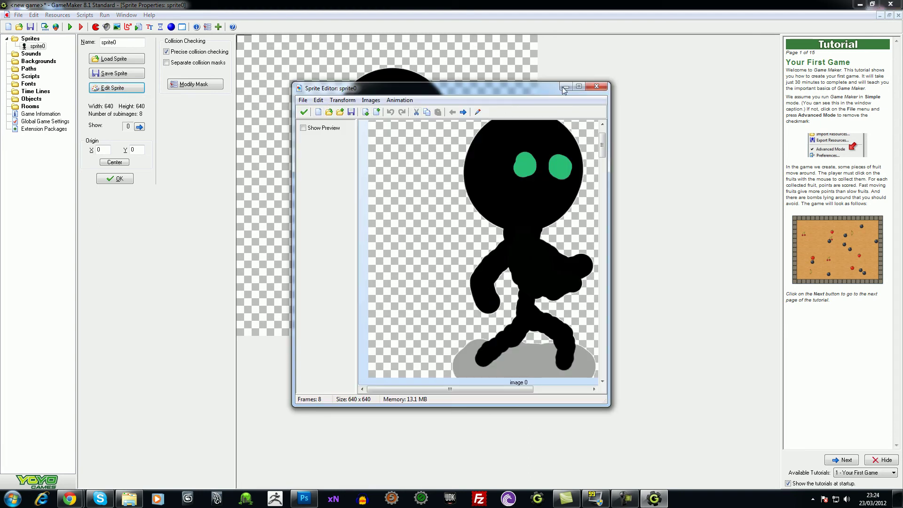
left_click(463, 112)
left_click(463, 112)
left_click(452, 112)
left_click(463, 112)
left_click(464, 113)
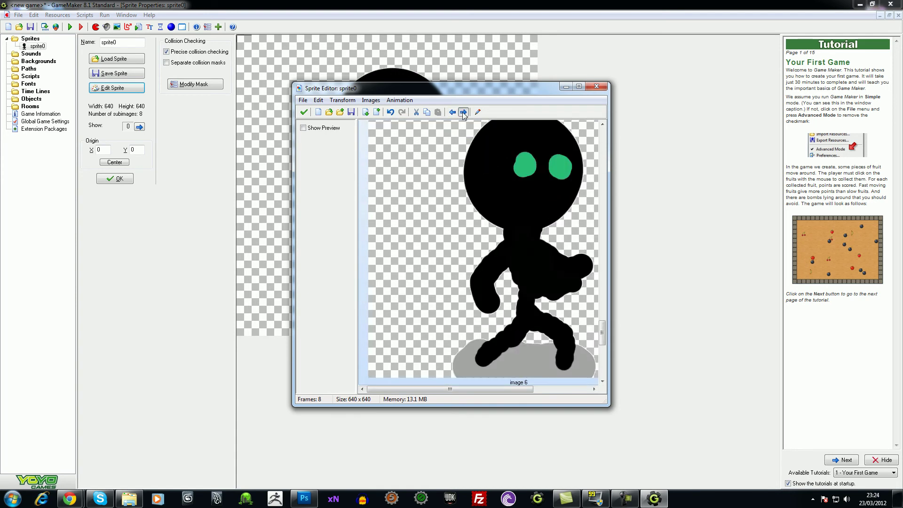
left_click(464, 115)
- Apply the reordered frames to the sprite and accept its properties
left_click(596, 86)
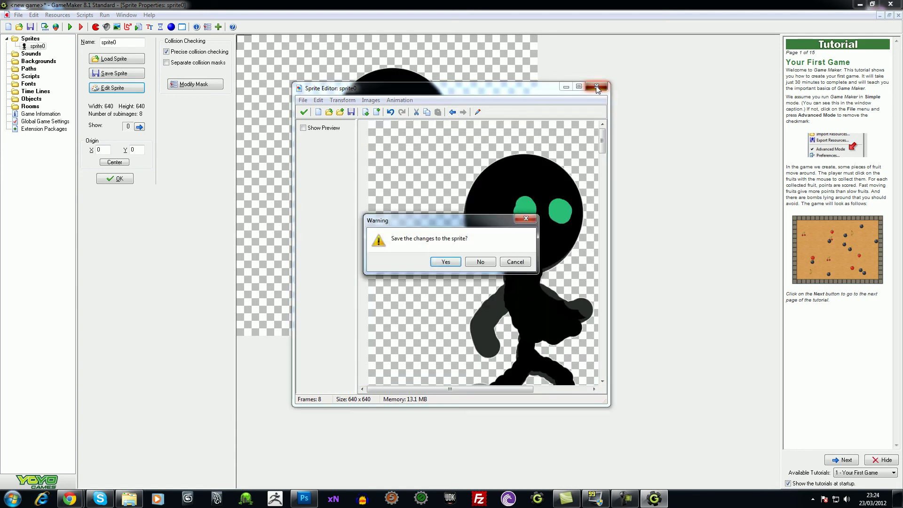
left_click(517, 263)
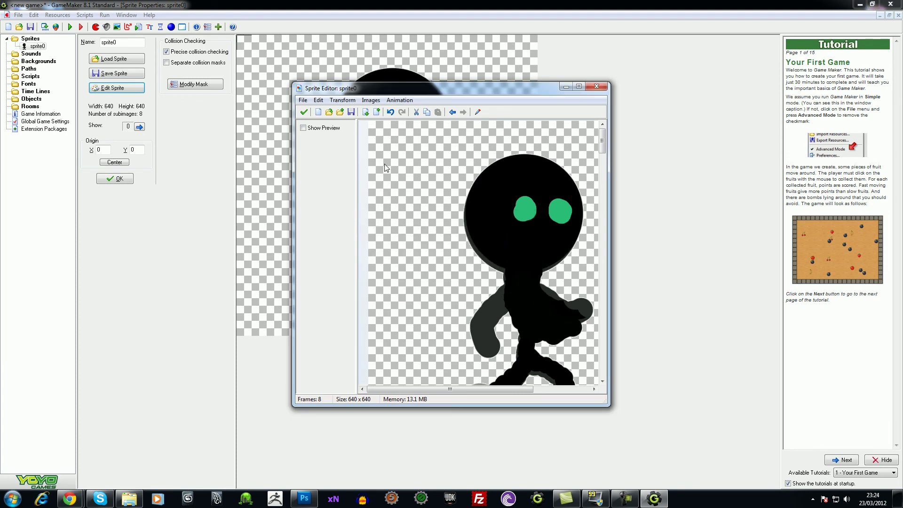
left_click(303, 112)
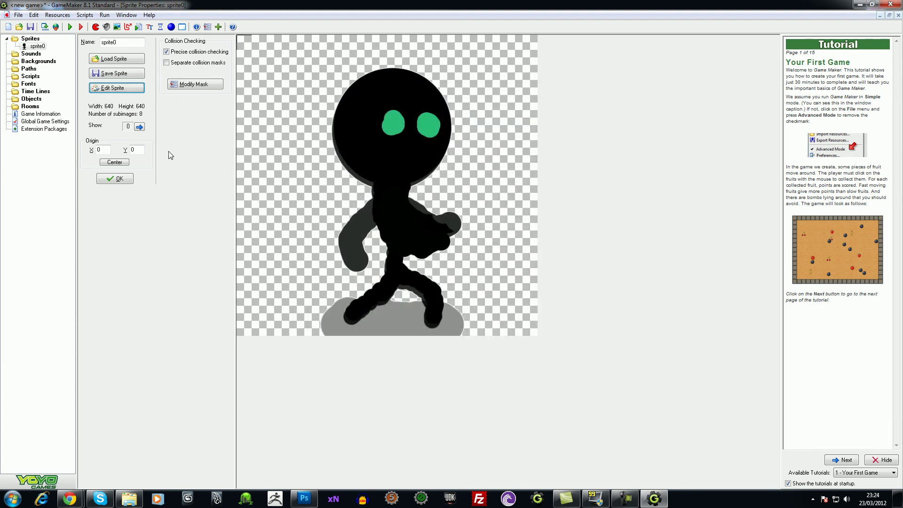
left_click(124, 181)
- Reopen sprite0 in the Sprite Editor and maximize the editor window
double_click(37, 46)
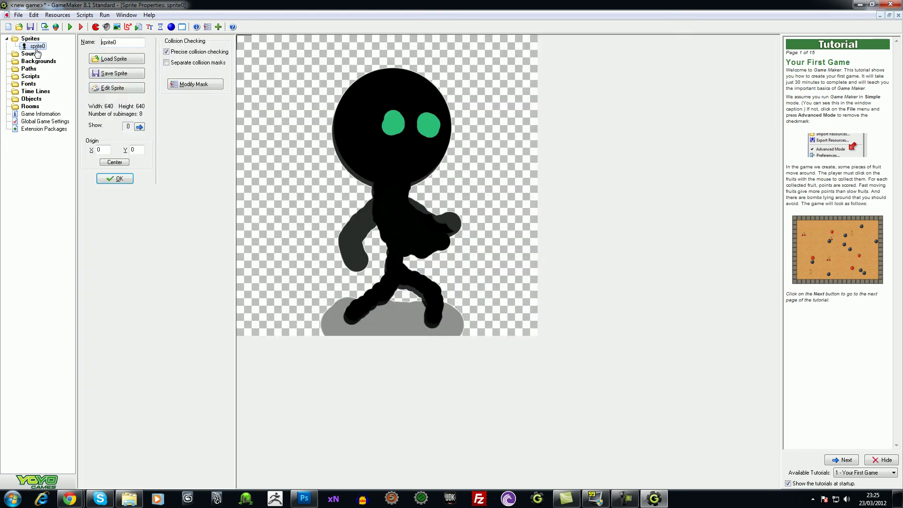
left_click(117, 89)
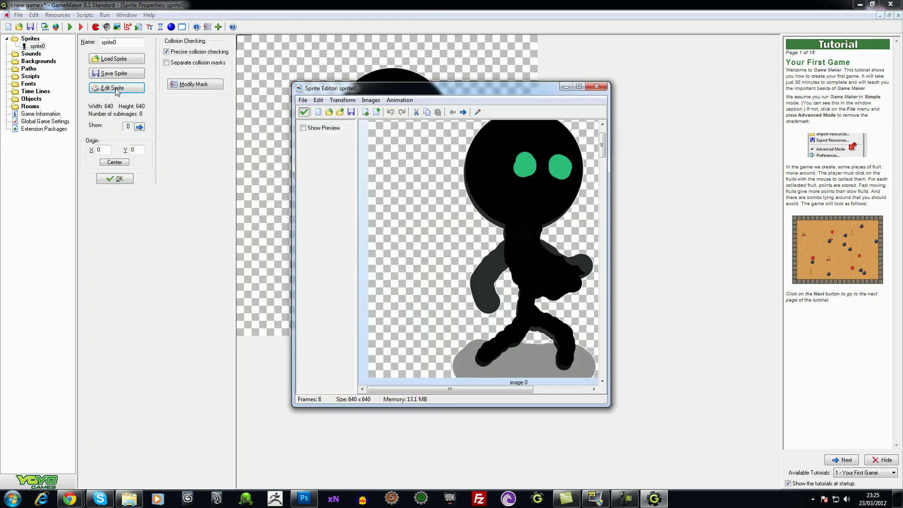
left_click(579, 86)
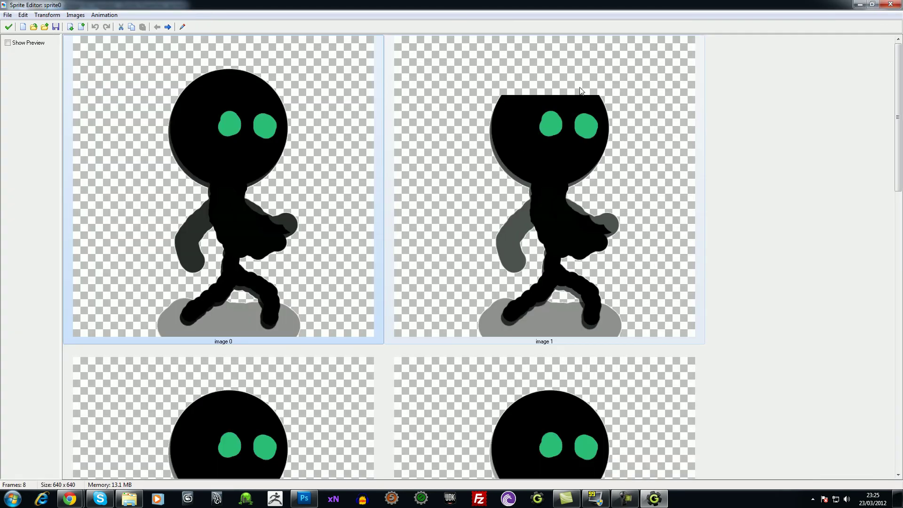
- Stretch all of the sprite's frames to 64 x 64 pixels and show the animation preview
left_click(27, 16)
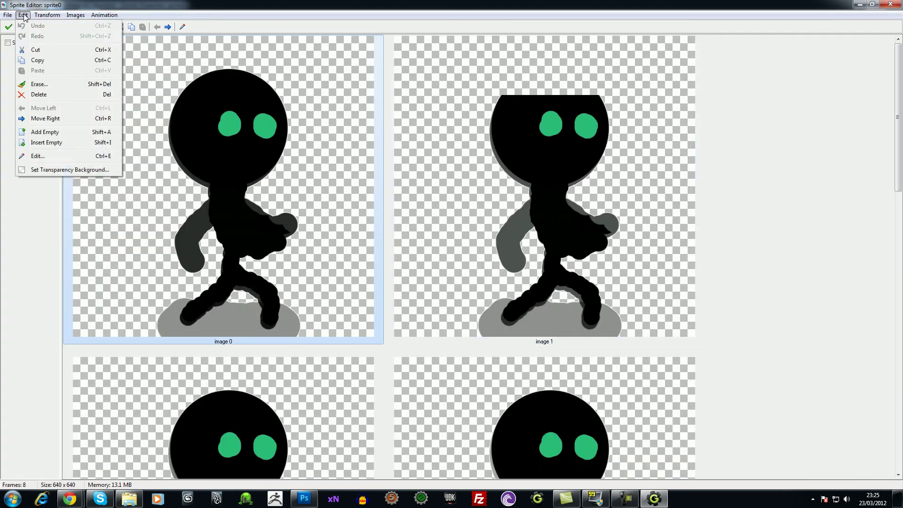
mouse_move(46, 15)
left_click(55, 91)
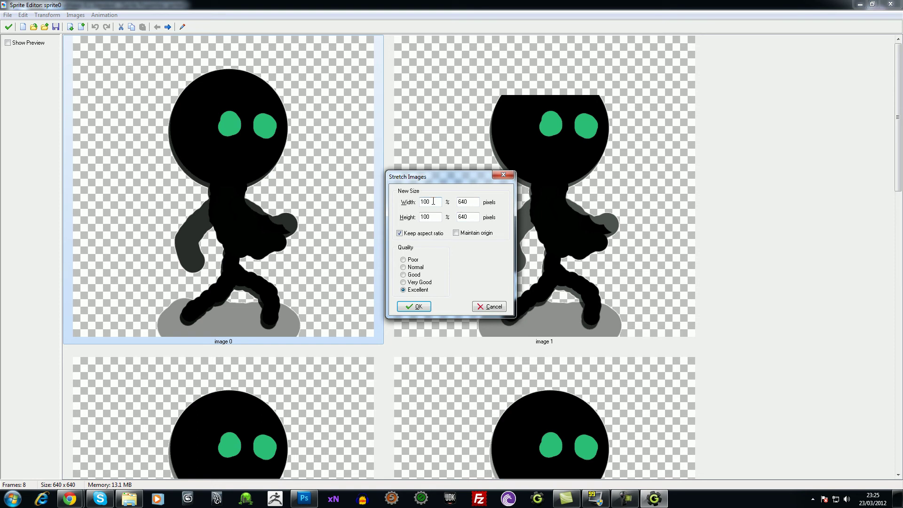
type("6")
left_click(419, 306)
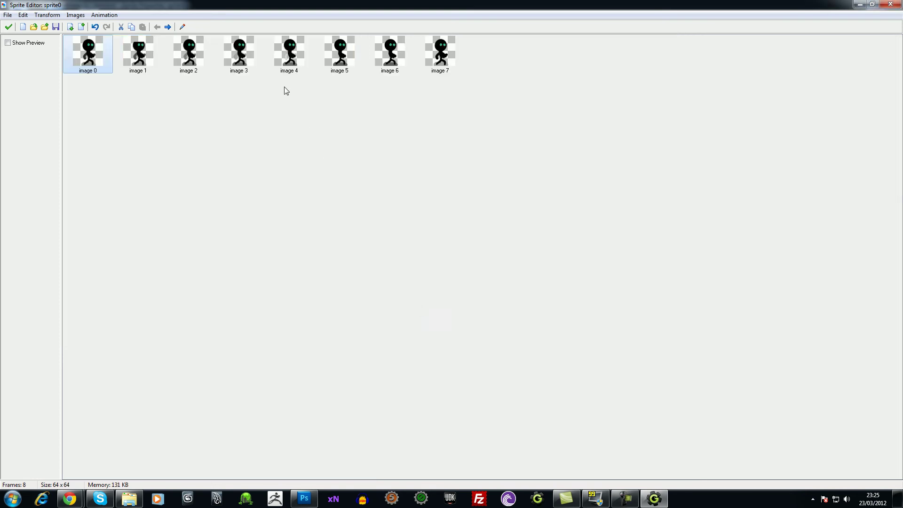
left_click(7, 43)
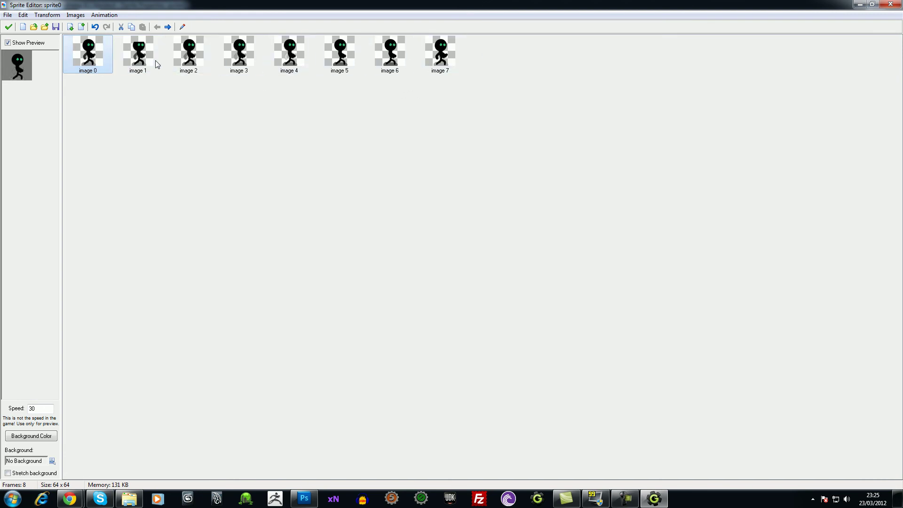
- Apply the Sprite Editor changes to sprite0 and reload its image from the testGif file
left_click(9, 27)
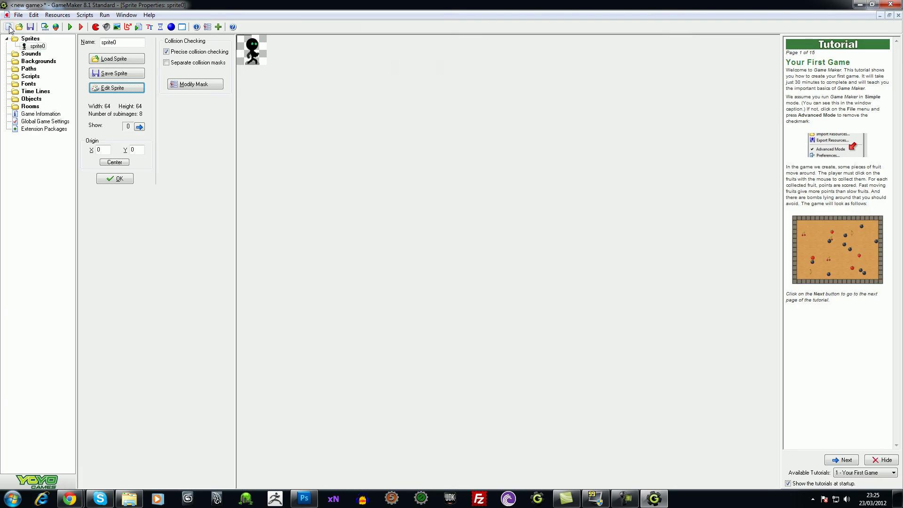
left_click(125, 62)
left_click(355, 162)
double_click(403, 168)
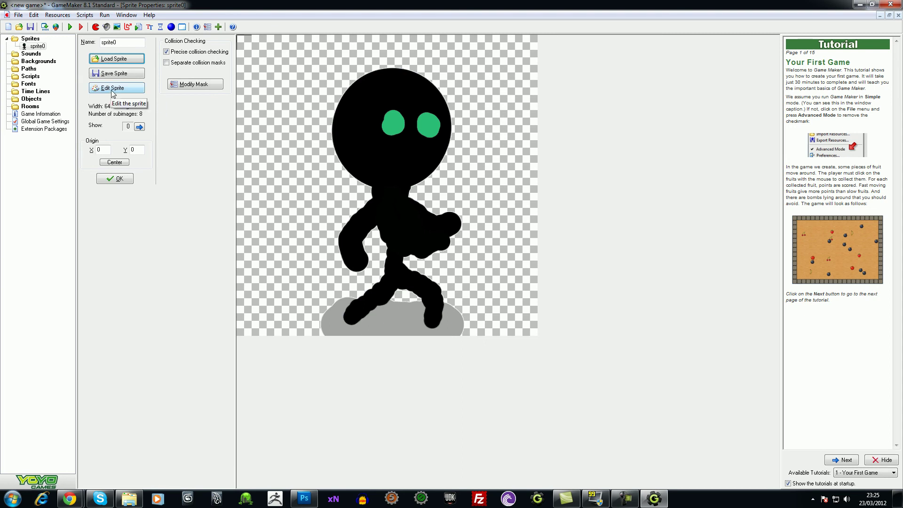
- Step through sprite0's subimages up to subimage 5 to check how the frames were imported
left_click(139, 127)
left_click(140, 127)
left_click(140, 127)
left_click(139, 127)
left_click(140, 126)
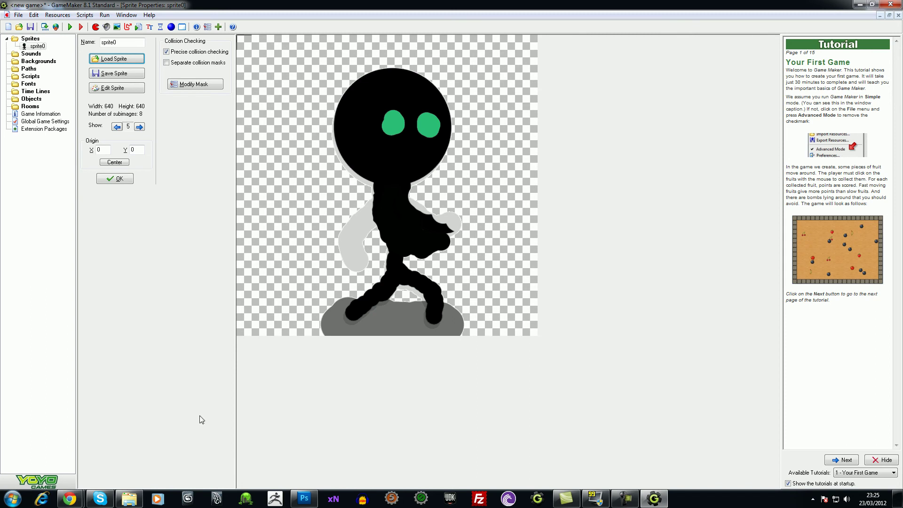
left_click(303, 498)
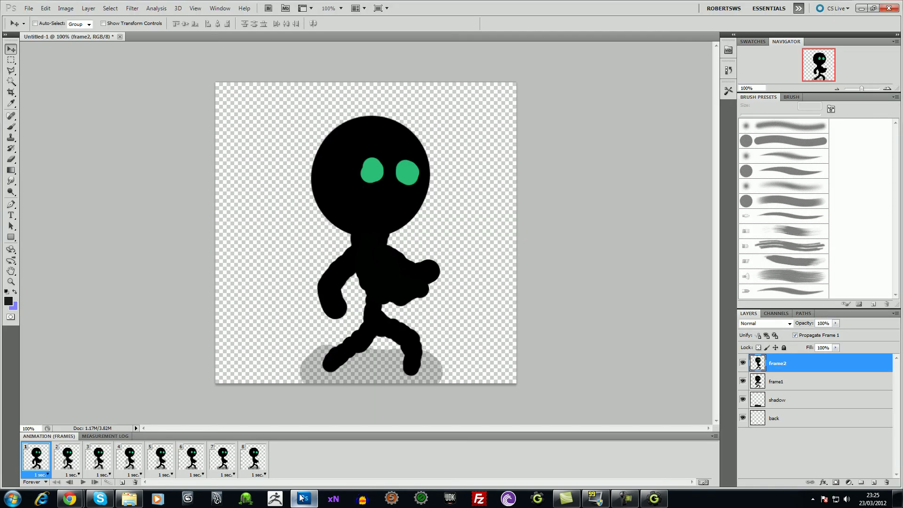
right_click(302, 497)
left_click(303, 497)
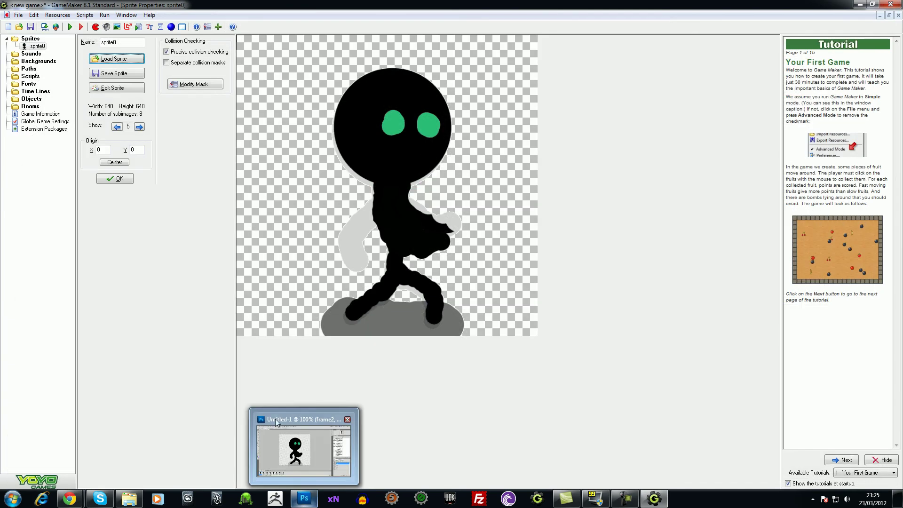
- Accept sprite0's properties, create a second sprite from the testGif file and accept it
left_click(116, 179)
right_click(29, 40)
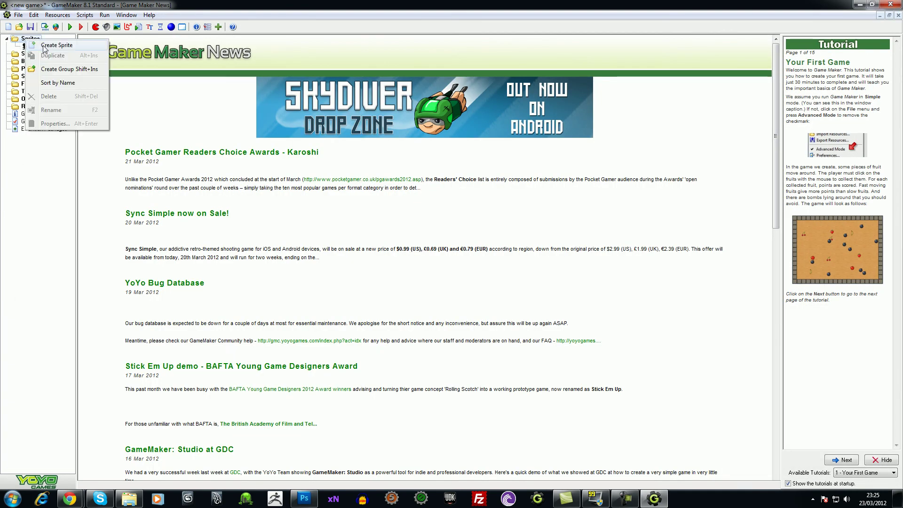
left_click(44, 46)
left_click(118, 60)
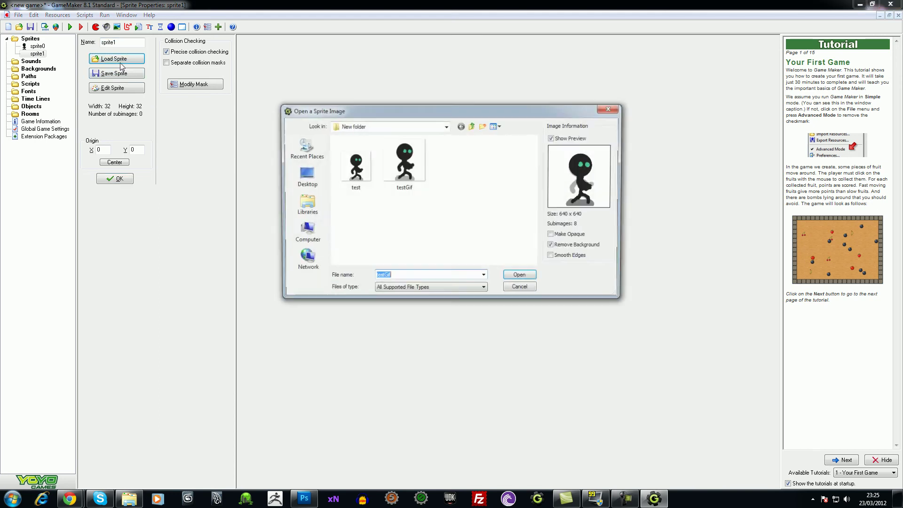
double_click(406, 160)
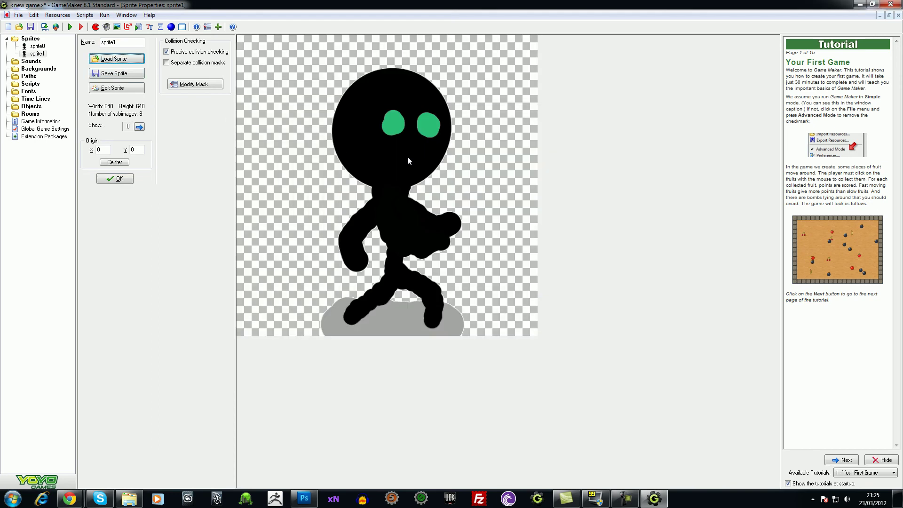
left_click(117, 179)
- Insert another sprite above sprite1 and load testGif into it with Make Opaque on and Remove Background off
right_click(29, 54)
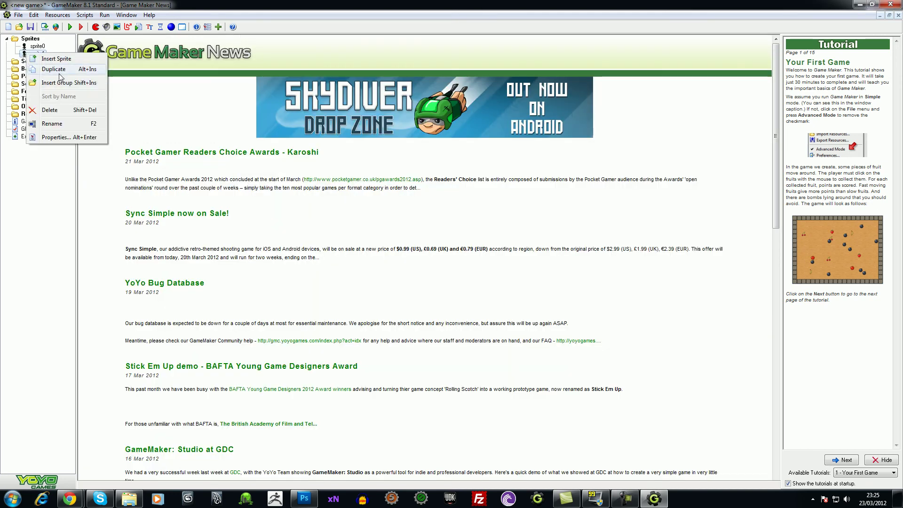
left_click(65, 60)
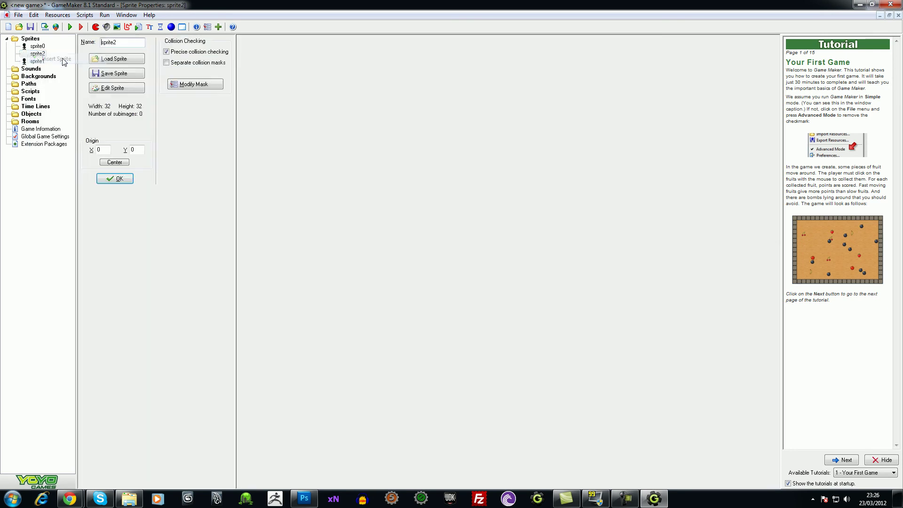
left_click(111, 60)
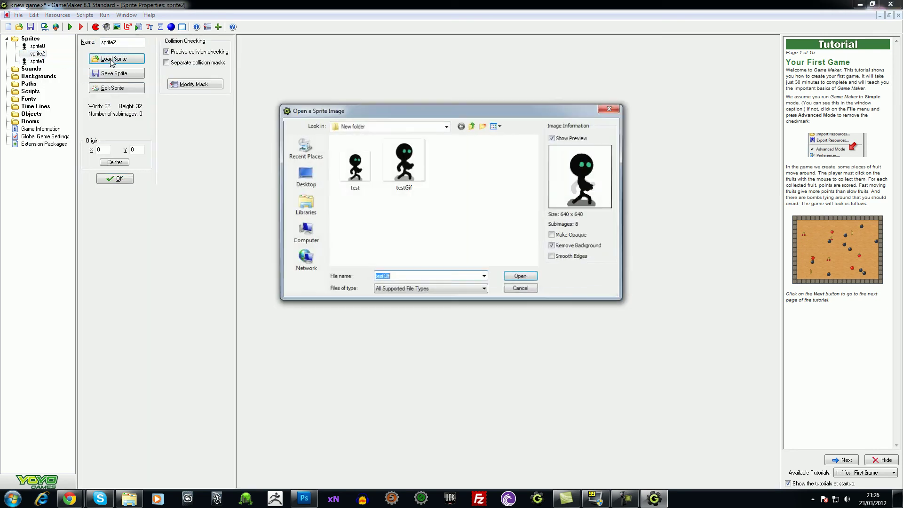
left_click(553, 246)
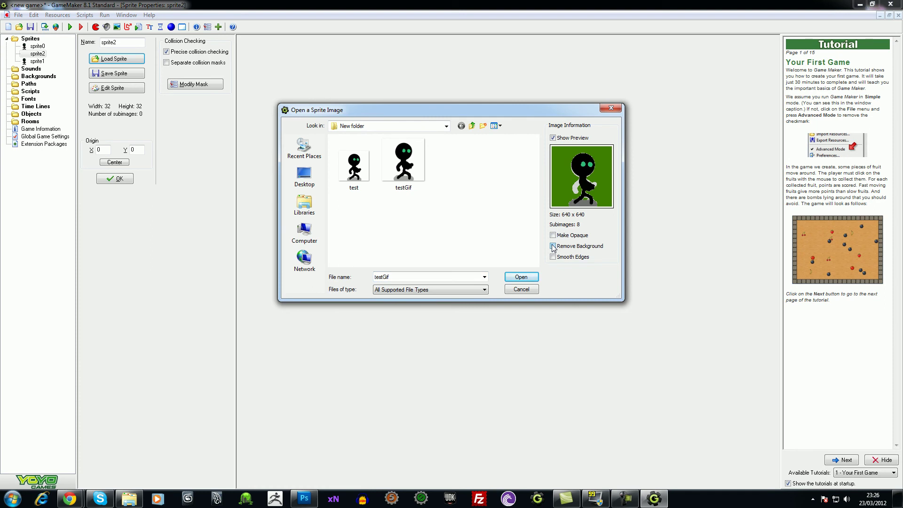
left_click(553, 235)
left_click(522, 277)
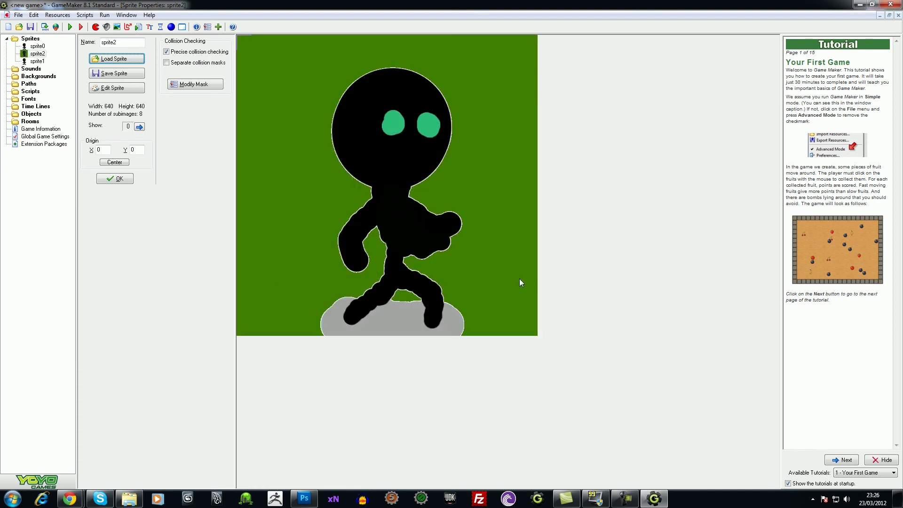
- Reload testGif into sprite2 with both Make Opaque and Remove Background enabled
left_click(116, 58)
left_click(553, 235)
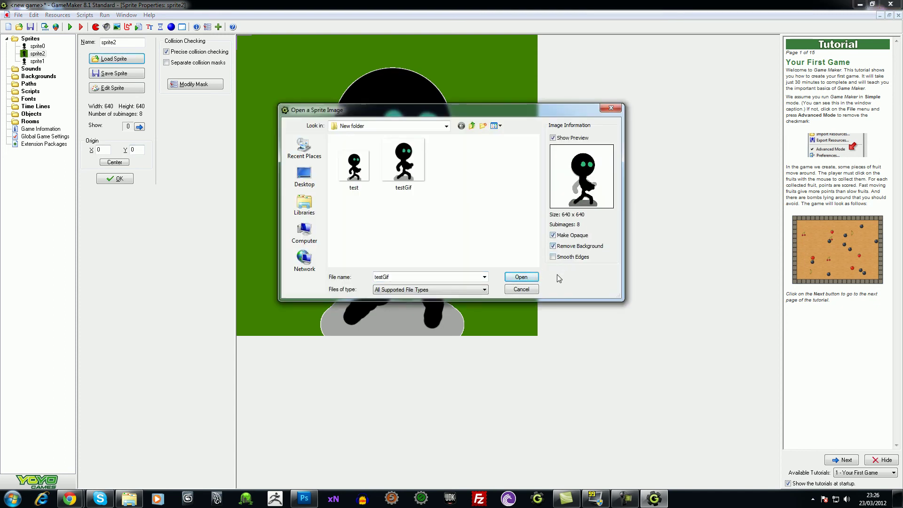
left_click(521, 277)
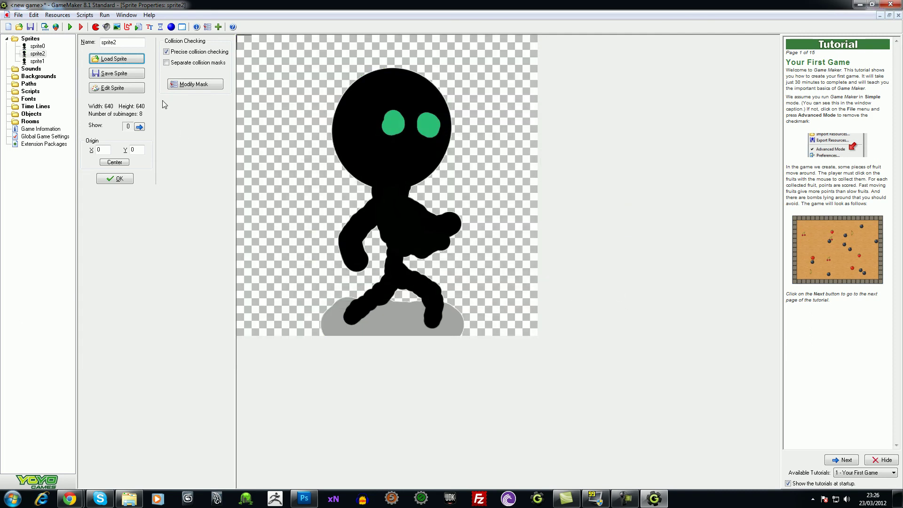
- Step back and forth through sprite2's subimages to examine the limbs and shadow, and accept the sprite's properties
left_click(141, 127)
left_click(141, 127)
left_click(141, 127)
left_click(141, 127)
left_click(142, 127)
left_click(141, 126)
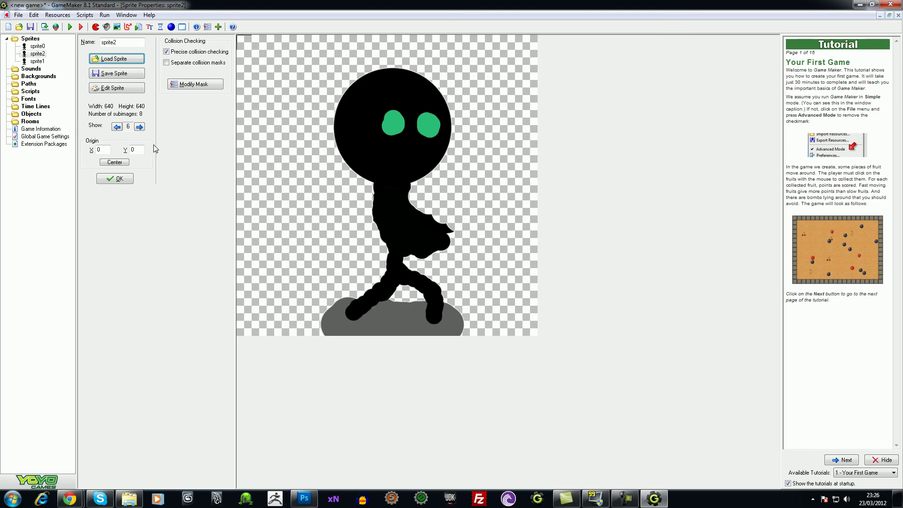
left_click(118, 127)
left_click(117, 127)
left_click(117, 127)
left_click(117, 127)
left_click(141, 128)
left_click(141, 128)
left_click(141, 128)
left_click(141, 128)
left_click(117, 127)
left_click(117, 127)
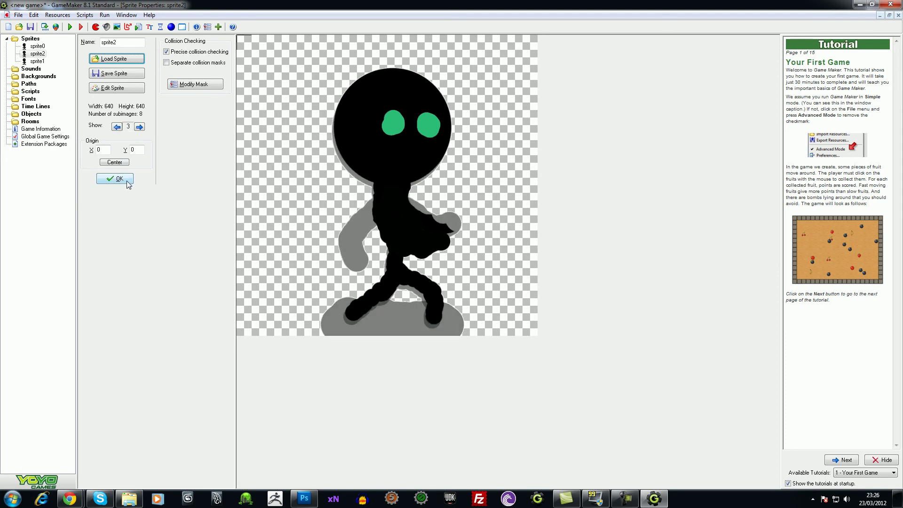
left_click(114, 179)
- Switch to Photoshop and open the animation in Save for Web & Devices
left_click(303, 500)
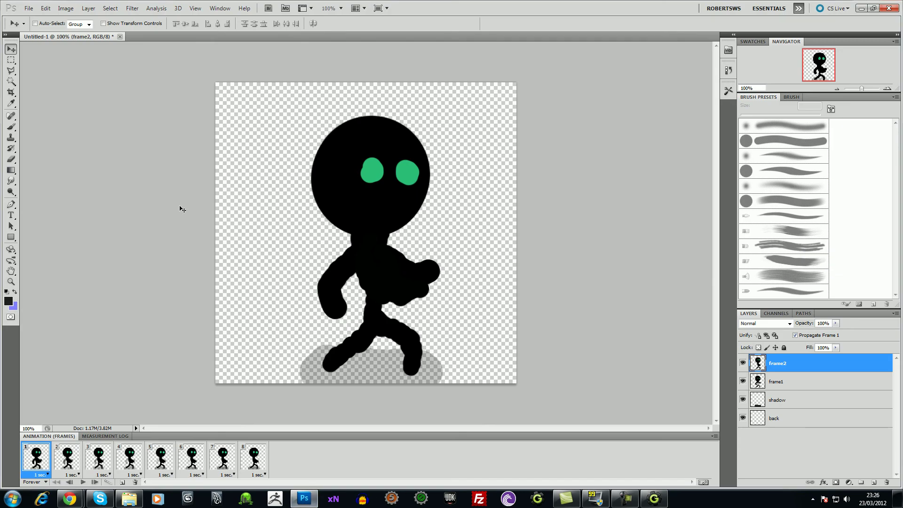
left_click(29, 9)
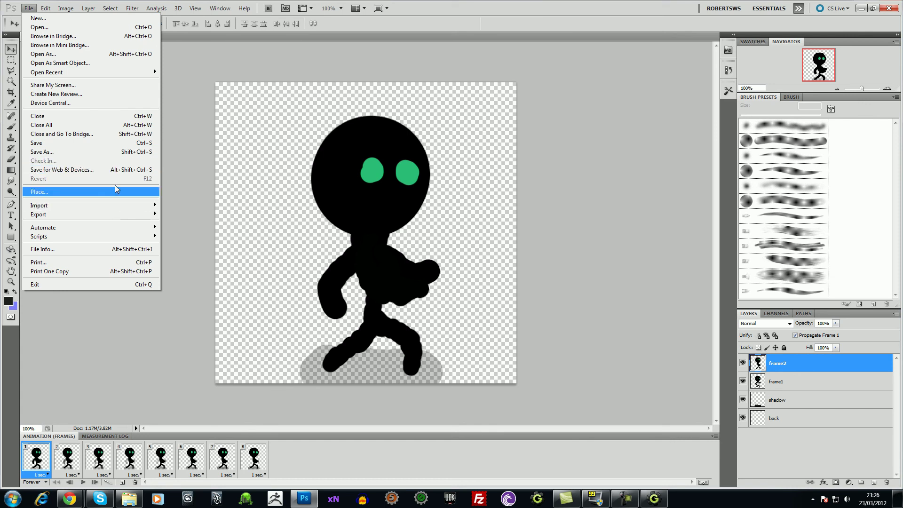
left_click(118, 171)
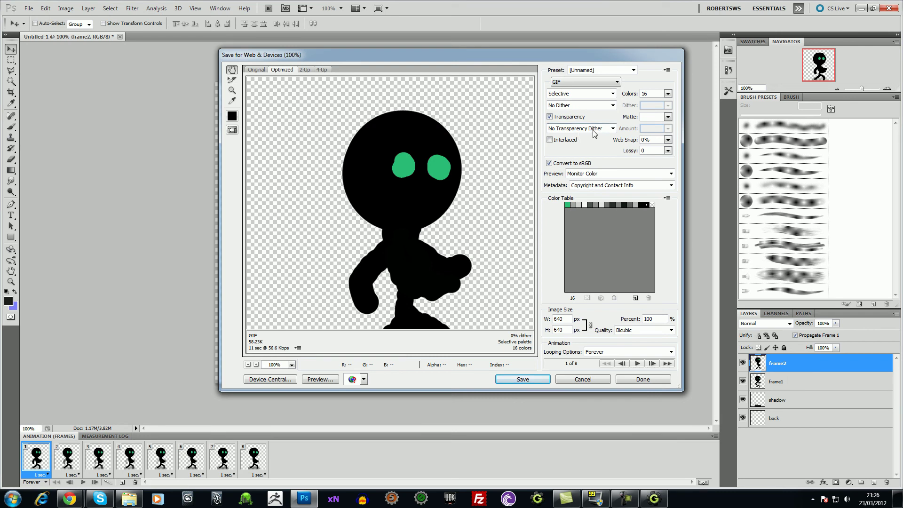
- Try Pattern Transparency Dither on the GIF, check the preview frames, and return to No Transparency Dither
left_click(613, 130)
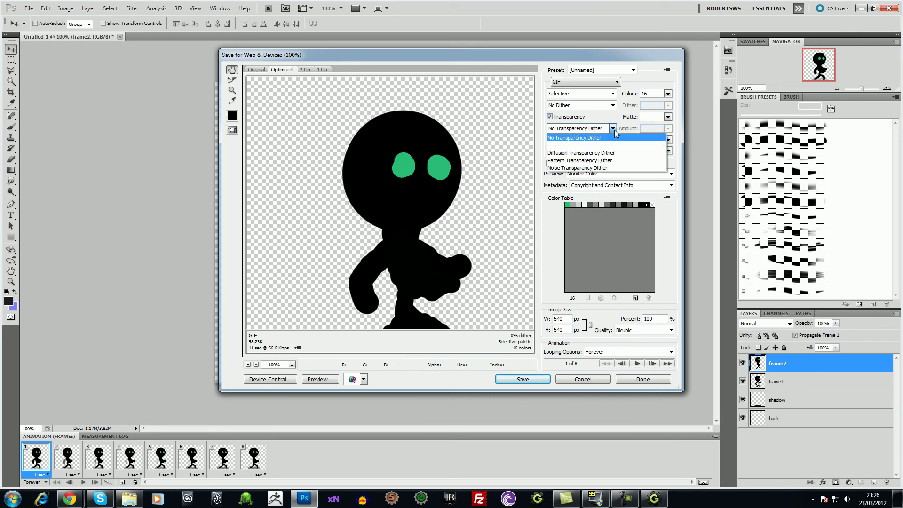
left_click(596, 161)
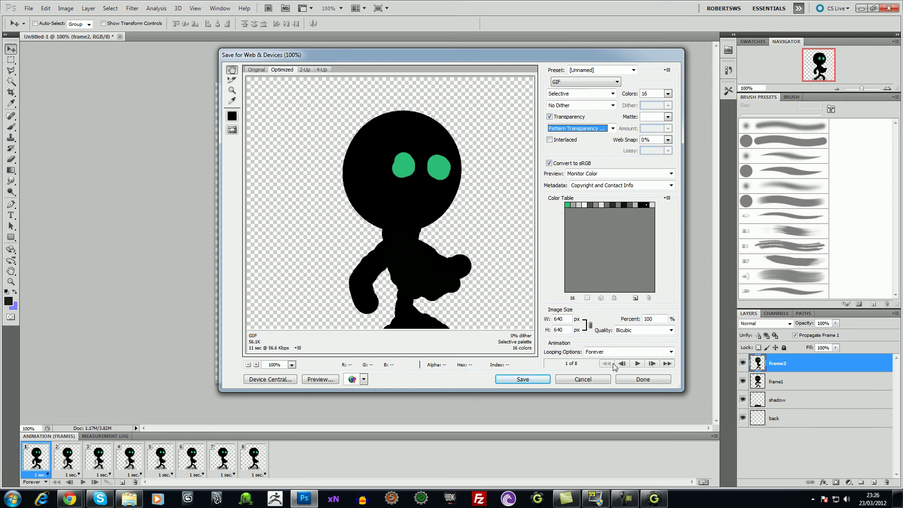
left_click(651, 364)
left_click(621, 364)
left_click(621, 364)
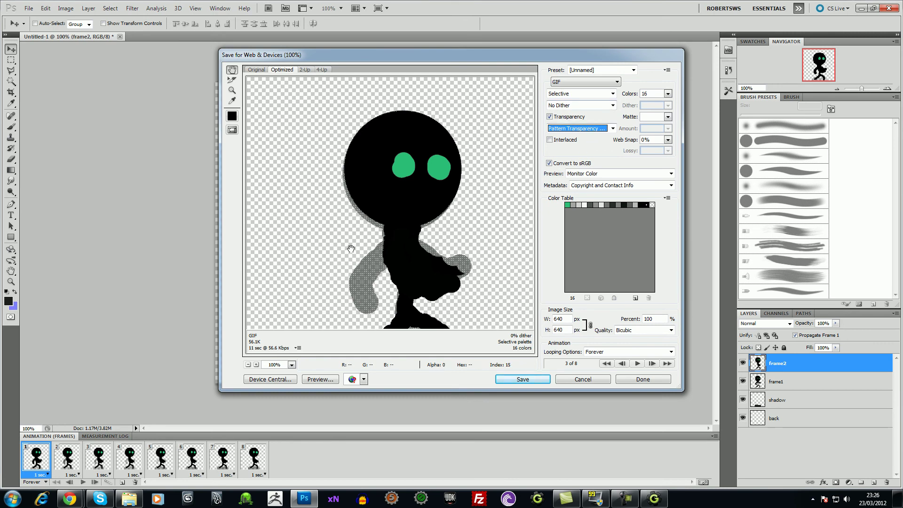
left_click(613, 128)
left_click(609, 139)
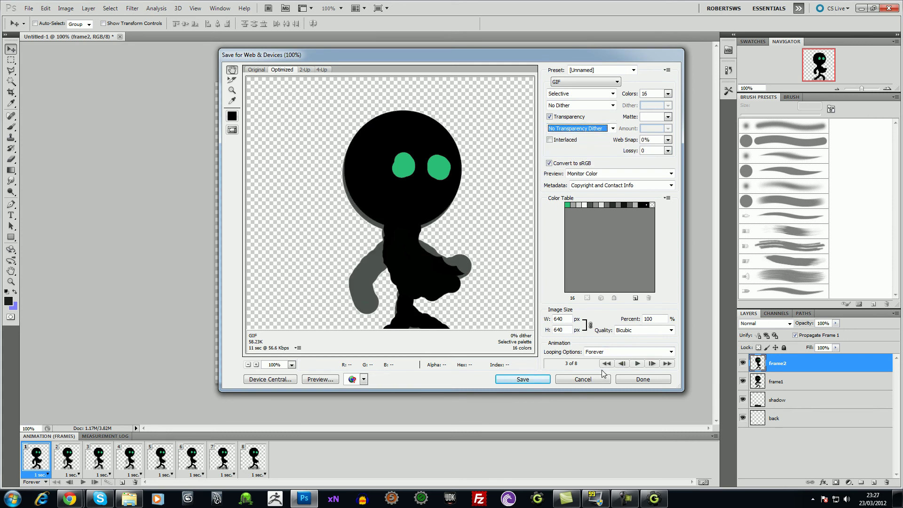
- Advance the export preview to frame 6 of the animation to examine the semi-transparent parts
left_click(652, 364)
left_click(652, 364)
left_click(651, 363)
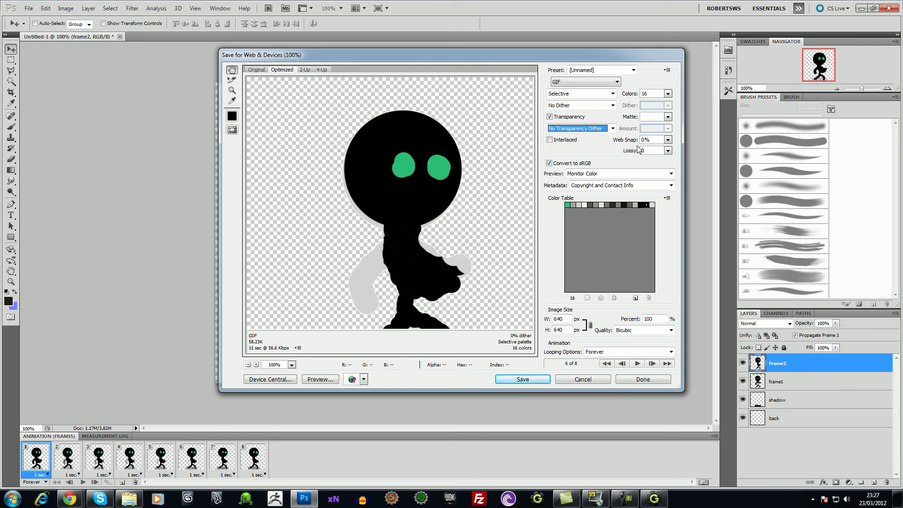
- Examine the GIF export options for interlacing, color preview, color reduction, file format, color count and matte
left_click(553, 141)
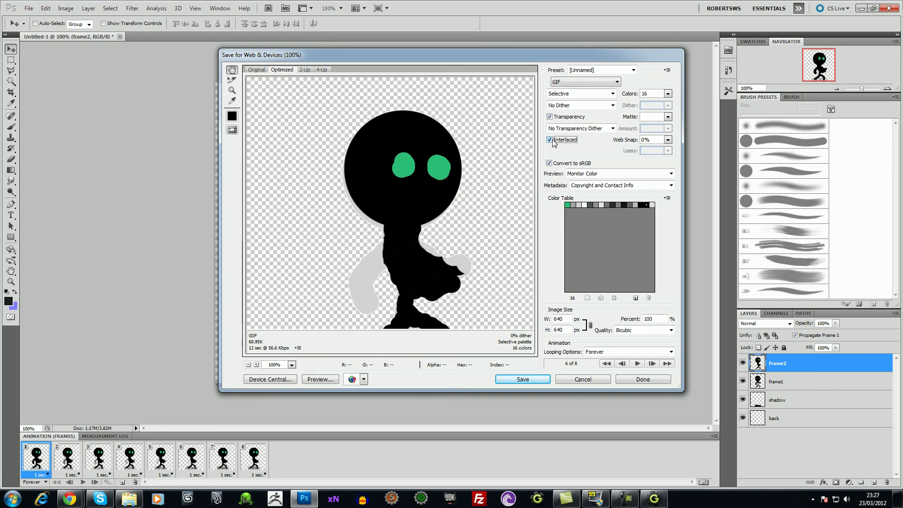
left_click(549, 140)
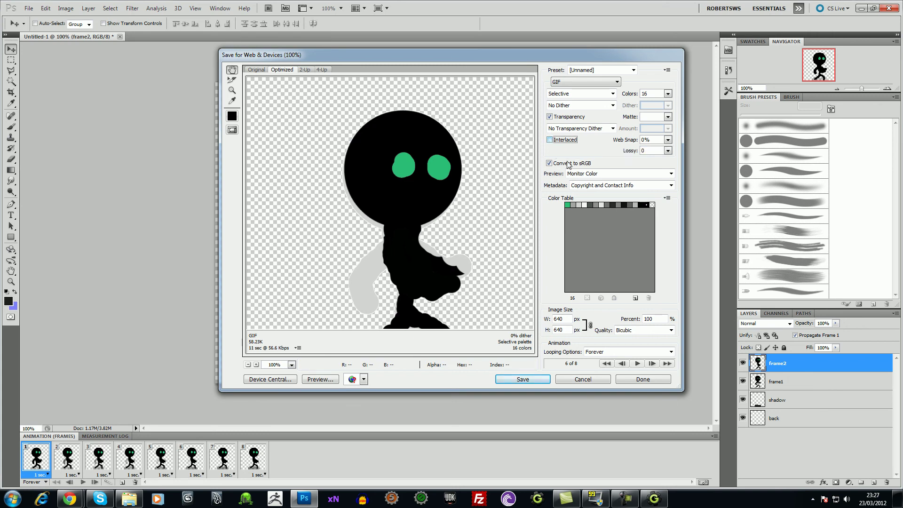
left_click(626, 175)
left_click(626, 176)
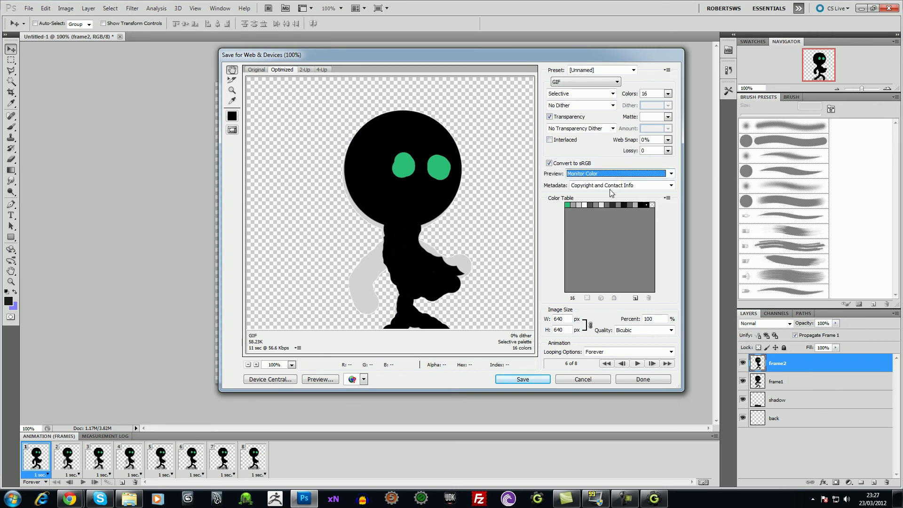
left_click(591, 94)
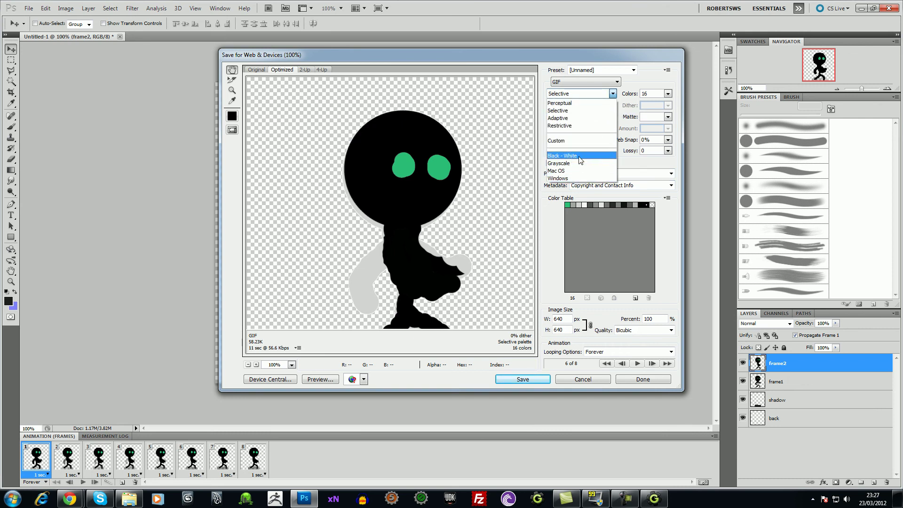
left_click(574, 110)
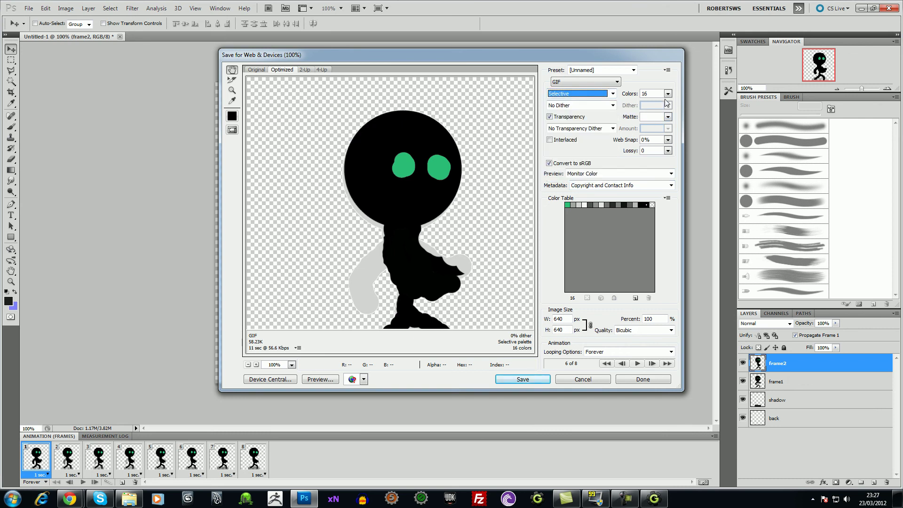
left_click(617, 82)
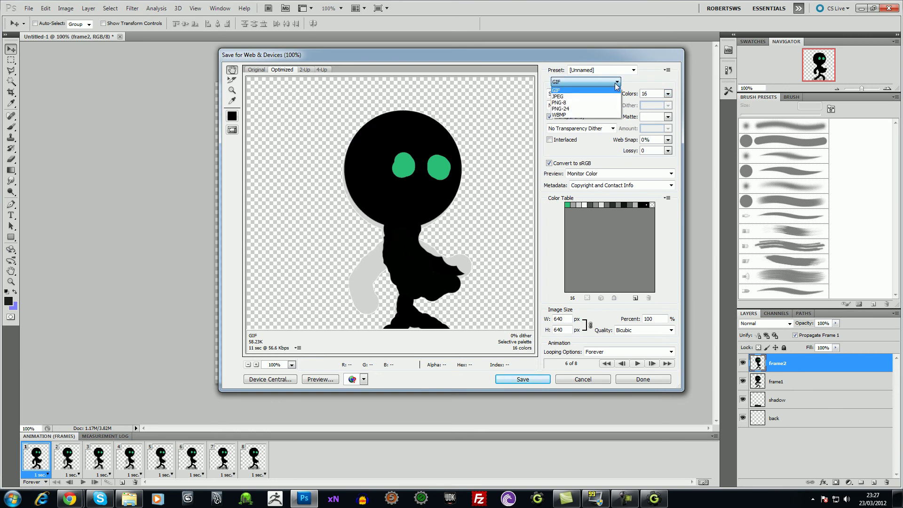
left_click(615, 85)
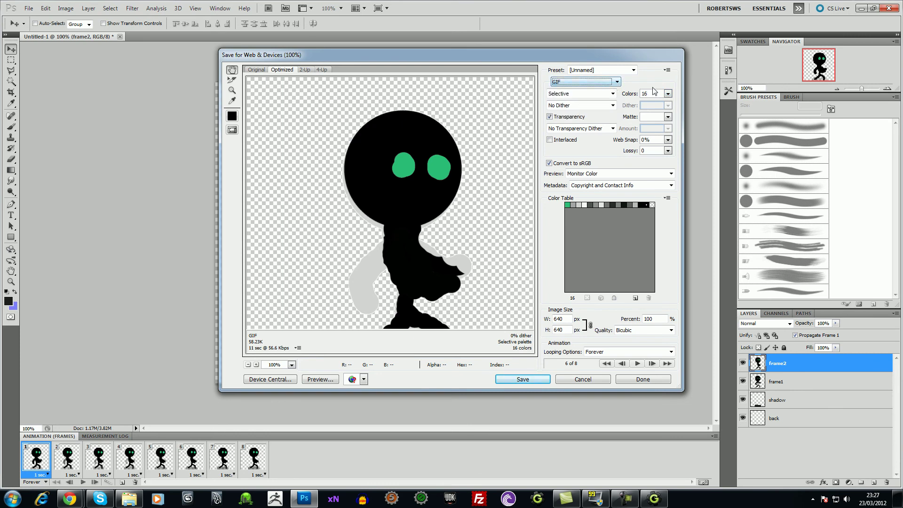
left_click(667, 93)
left_click(668, 93)
left_click(668, 117)
left_click(669, 119)
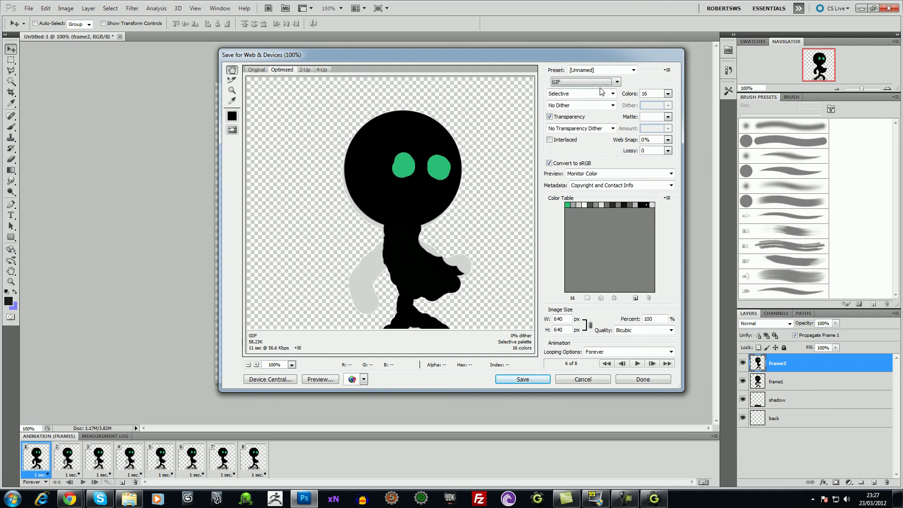
- Change the export format to PNG-8 and close the export dialog, keeping the settings without saving a file
left_click(616, 83)
left_click(591, 101)
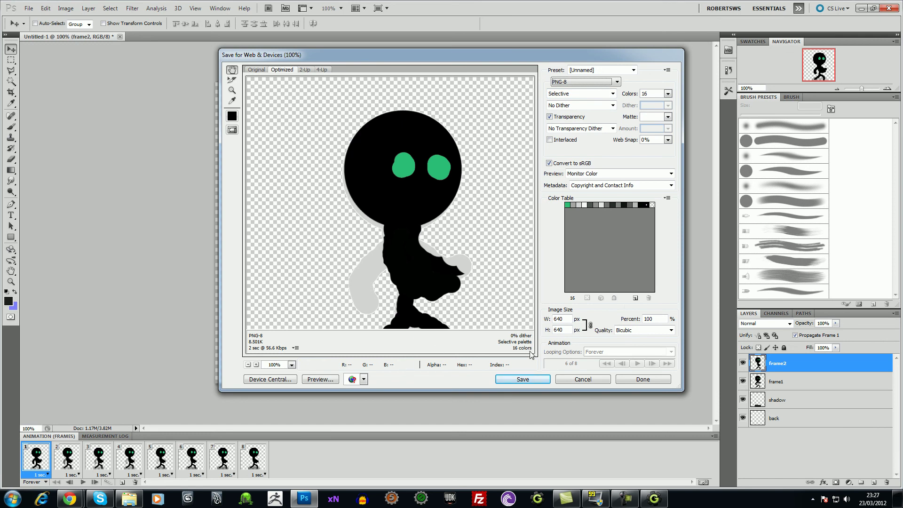
left_click(632, 379)
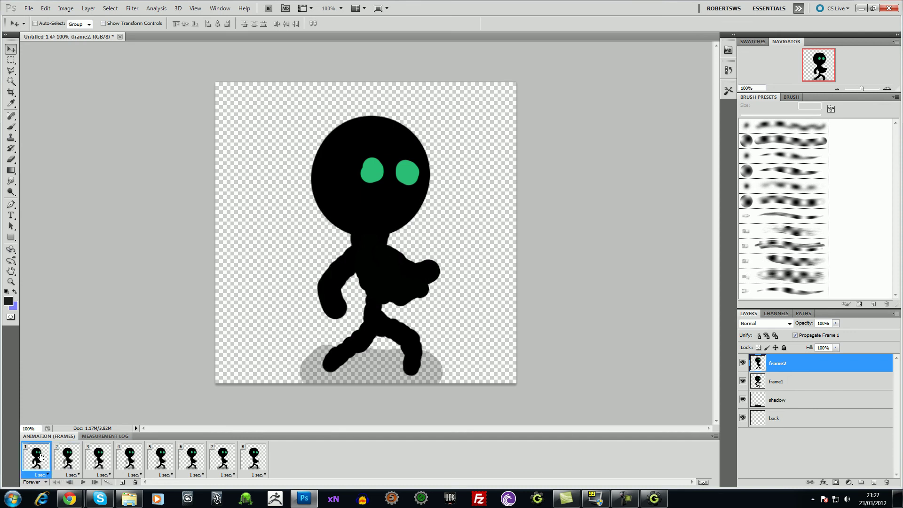
- Start saving a copy of the first animation frame as a separate image in PNG format
left_click(28, 9)
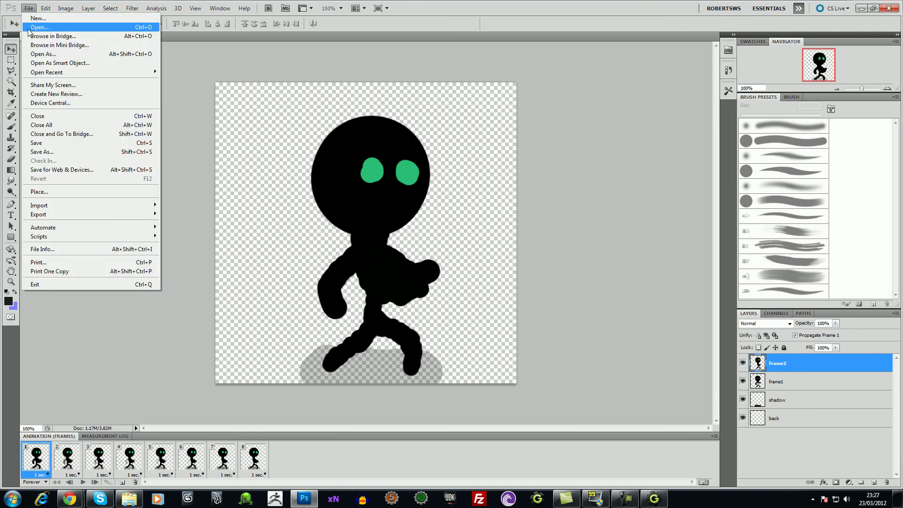
left_click(77, 151)
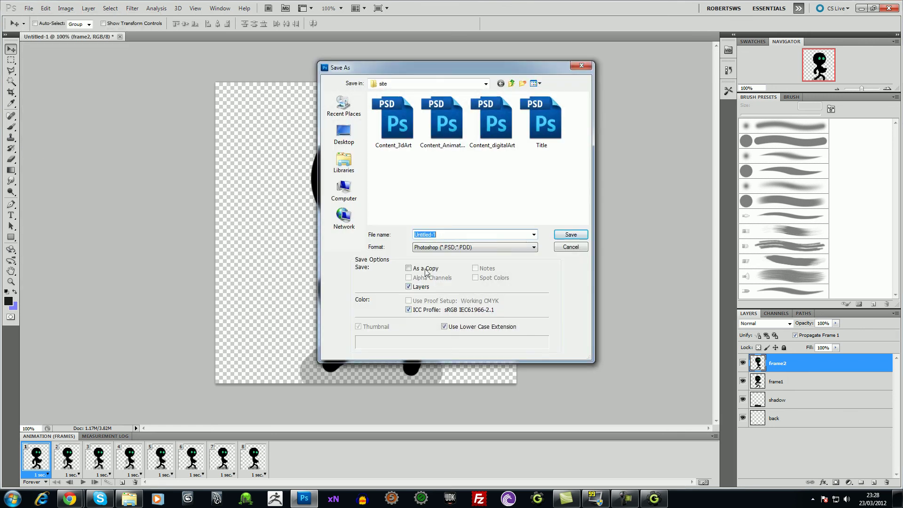
left_click(499, 247)
left_click(450, 347)
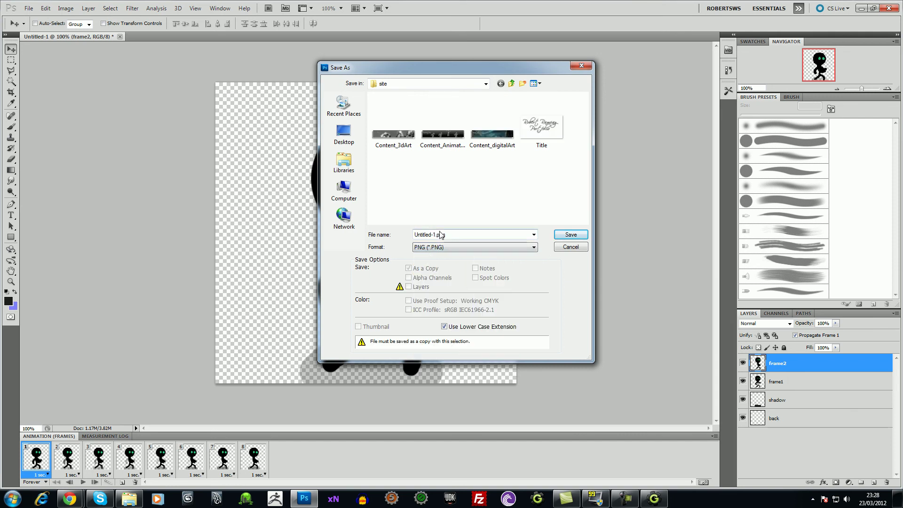
- Create a new folder with the default name on the Desktop and open it as the save location
left_click(512, 83)
left_click(511, 84)
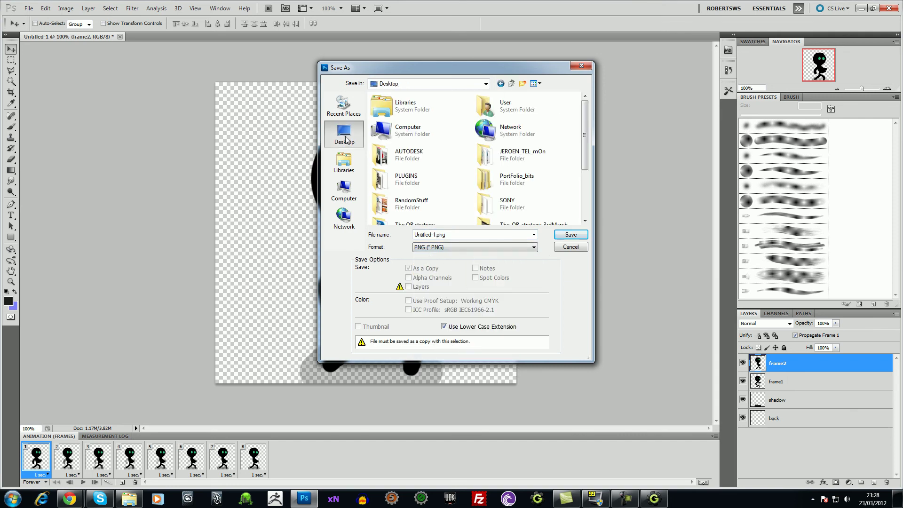
left_click(522, 85)
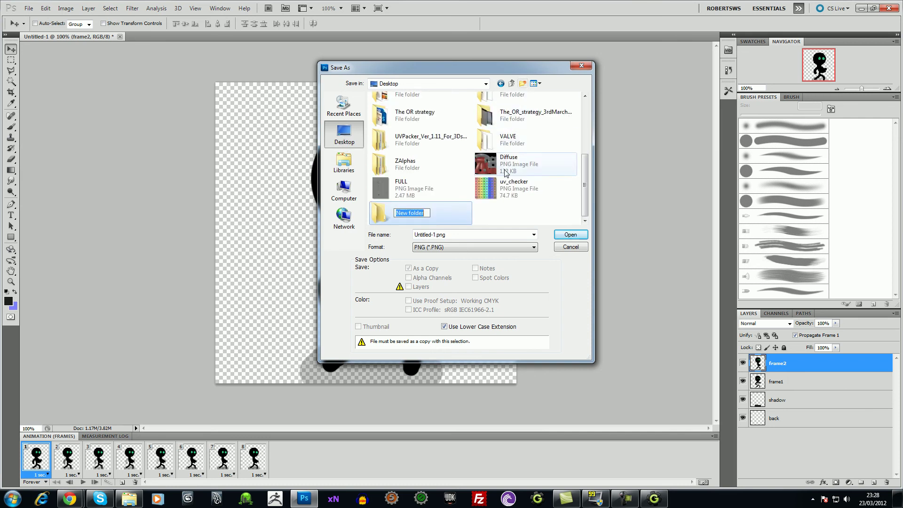
key("Return")
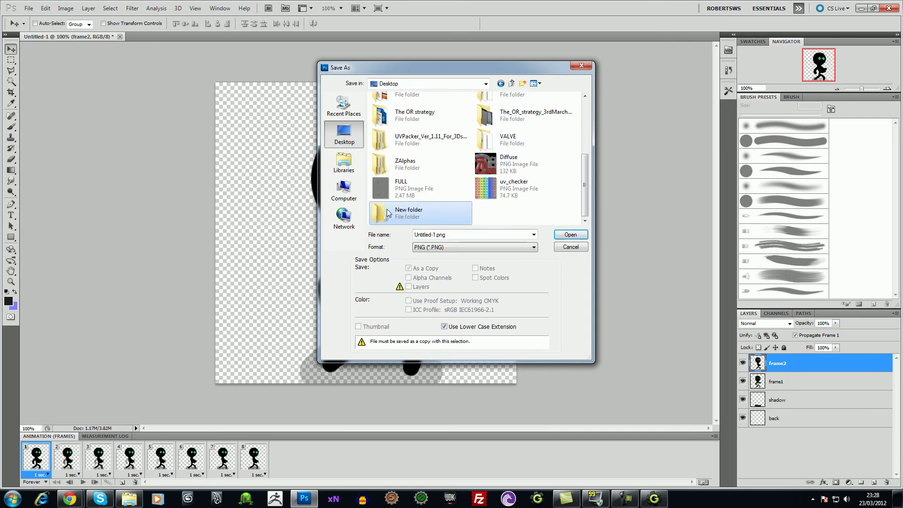
key("Return")
- Name the PNG frm1 and save it, accepting the PNG options
left_click(454, 236)
type("frame1")
left_click(570, 235)
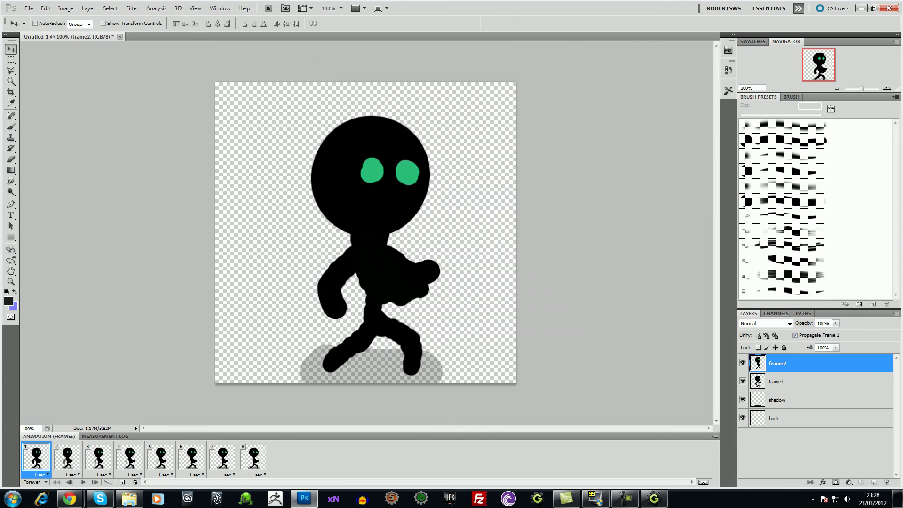
left_click_drag(645, 183, 588, 227)
left_click(635, 248)
- Save animation frame 2 as a PNG named frm2 in the same new folder
left_click(74, 463)
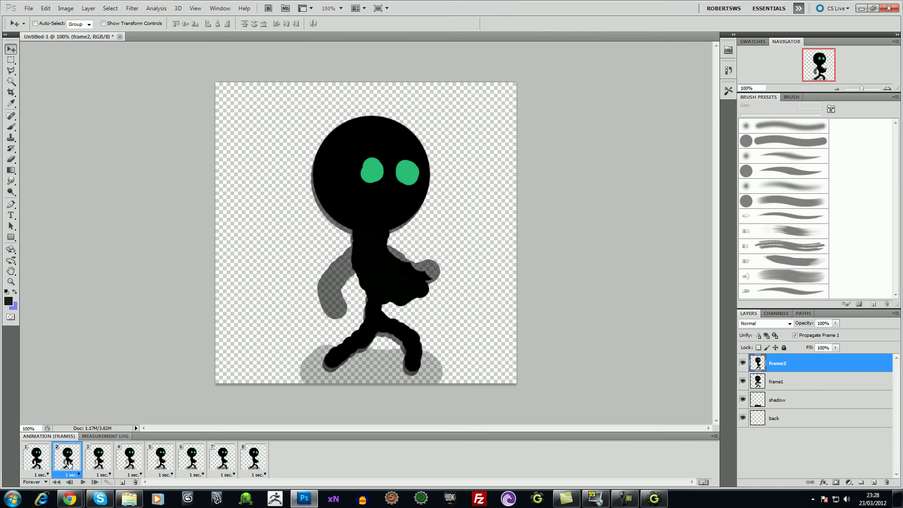
left_click(27, 9)
left_click(71, 149)
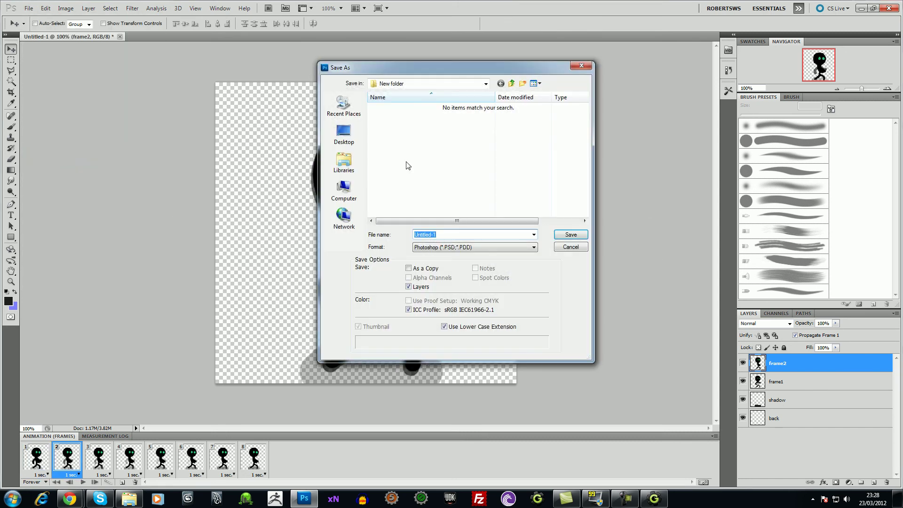
left_click(480, 247)
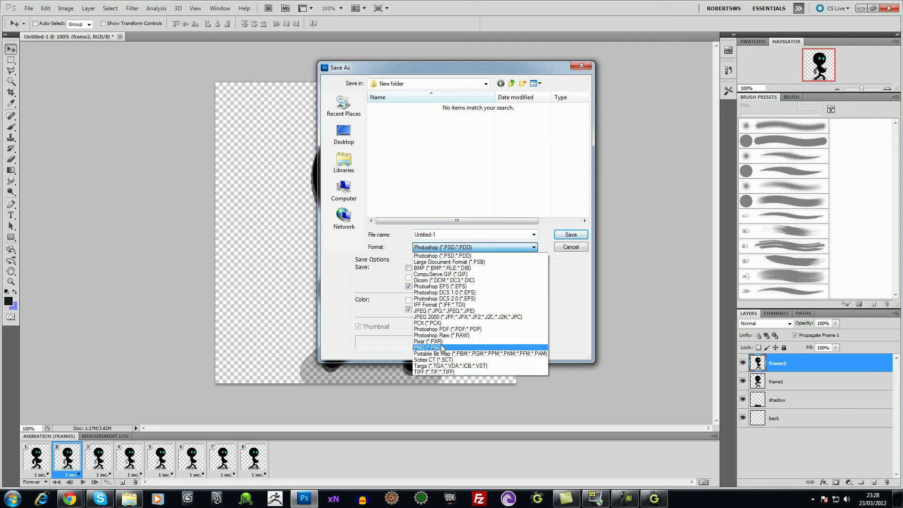
left_click(442, 348)
left_click(405, 108)
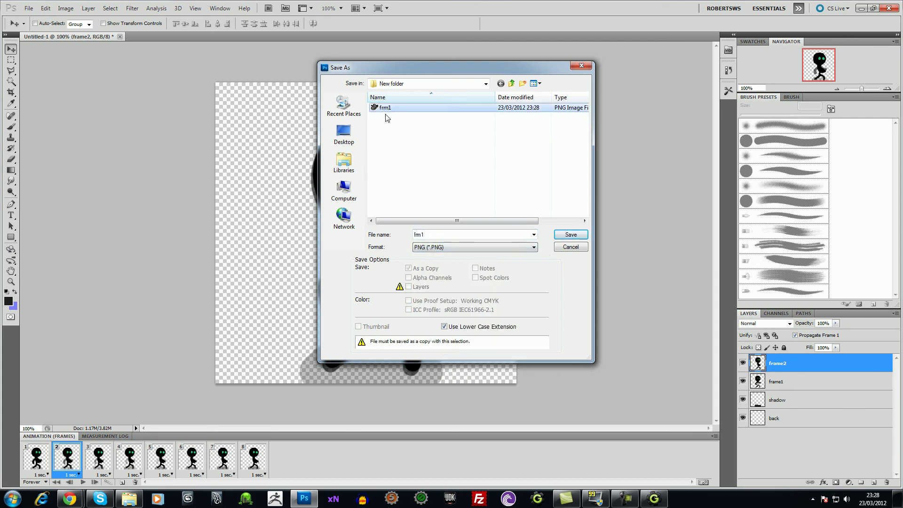
left_click(440, 235)
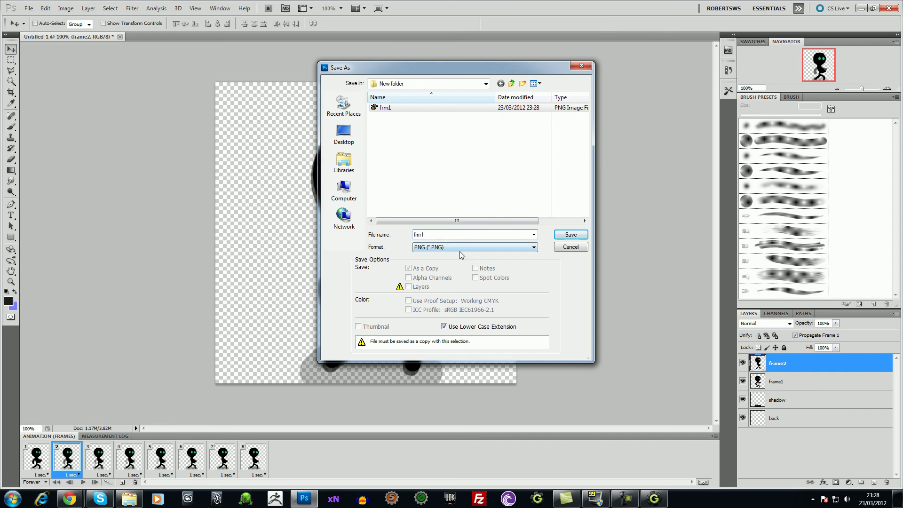
key("BackSpace")
type("2")
left_click(570, 234)
left_click(627, 251)
- Save animation frame 3 as a non-interlaced PNG named frm3 in the same new folder
left_click(103, 462)
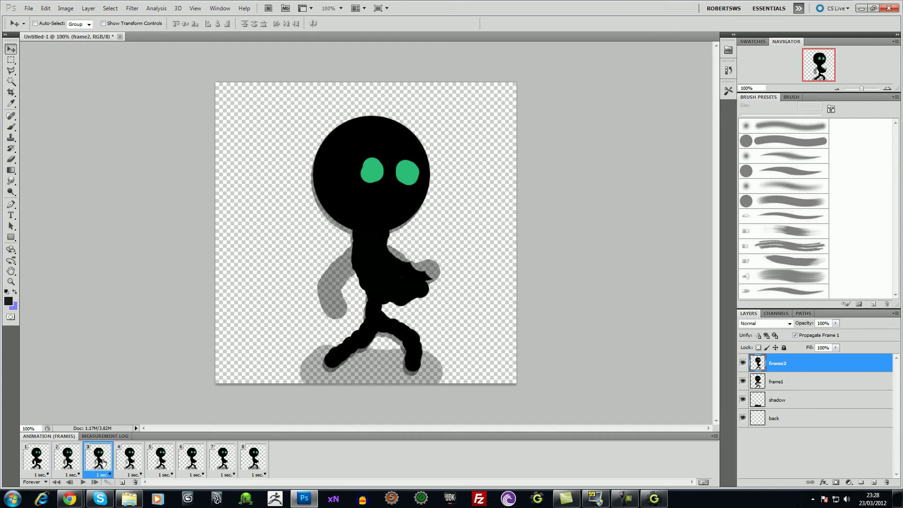
left_click(27, 10)
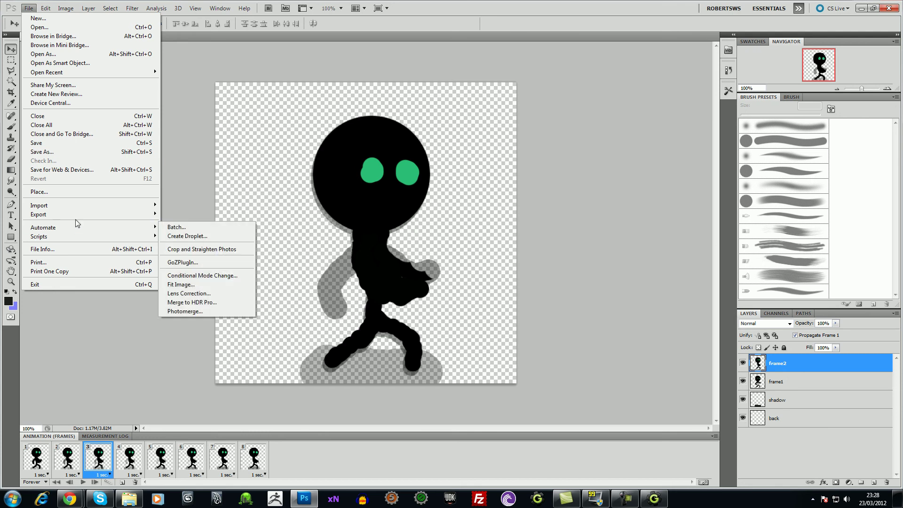
left_click(52, 152)
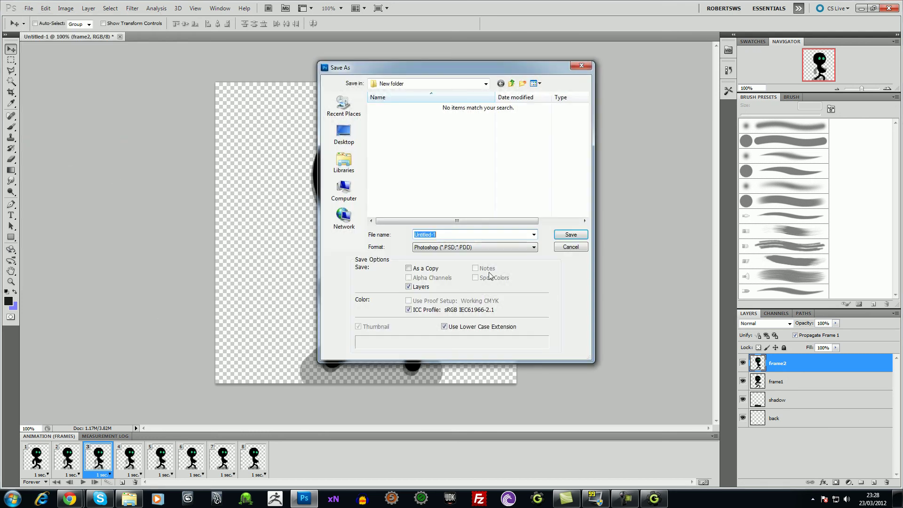
left_click(487, 248)
left_click(435, 348)
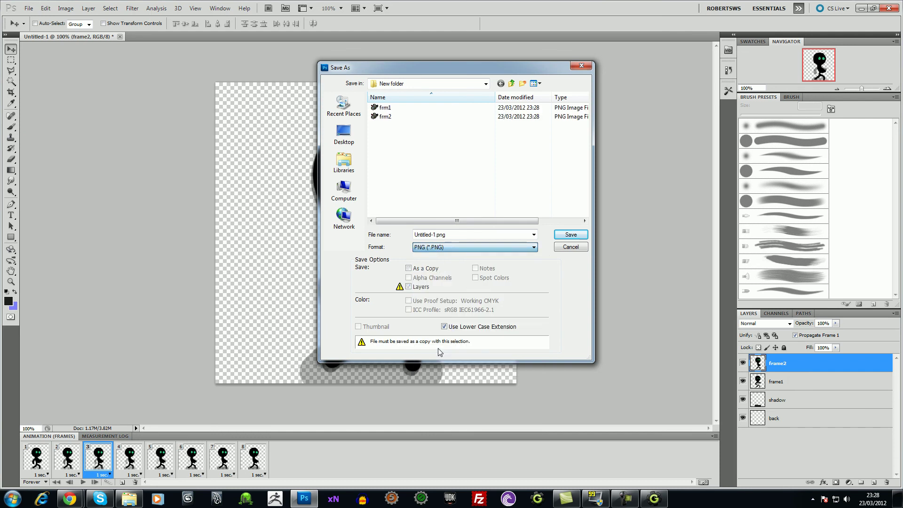
left_click(395, 117)
left_click(433, 235)
key("BackSpace")
type("3")
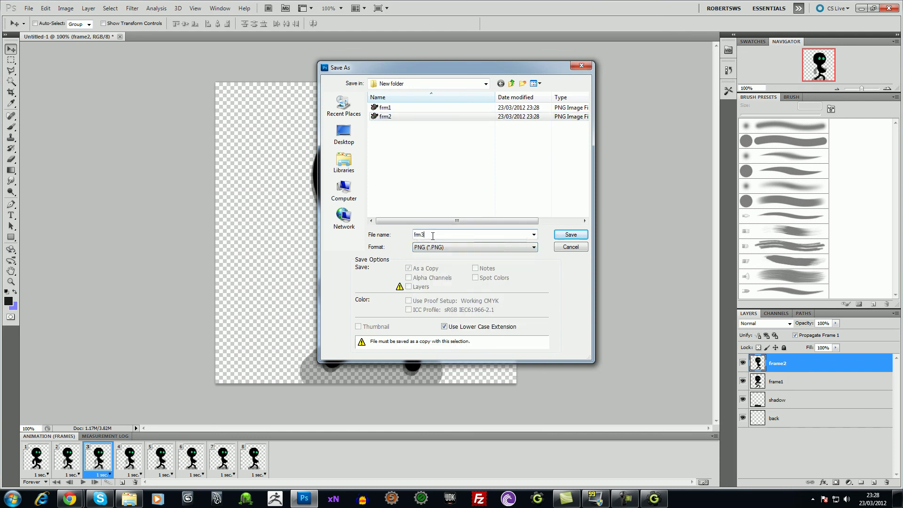
left_click(565, 239)
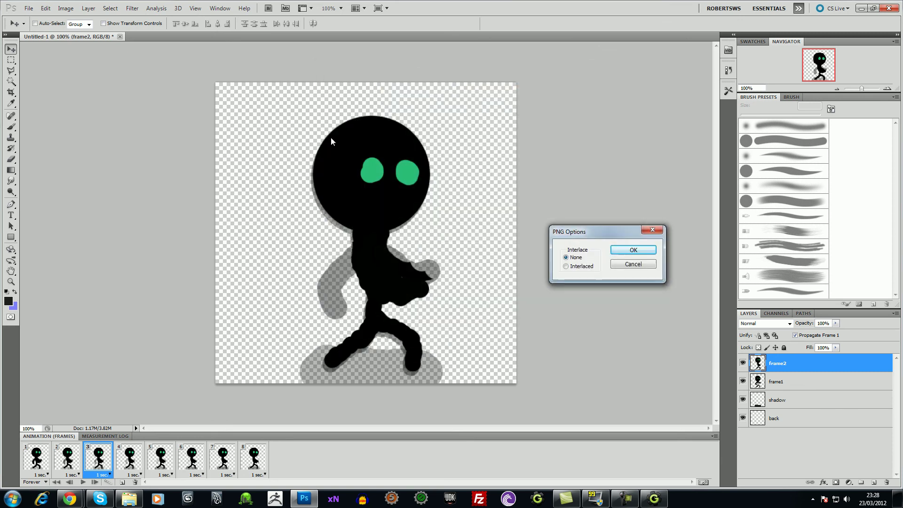
left_click(631, 252)
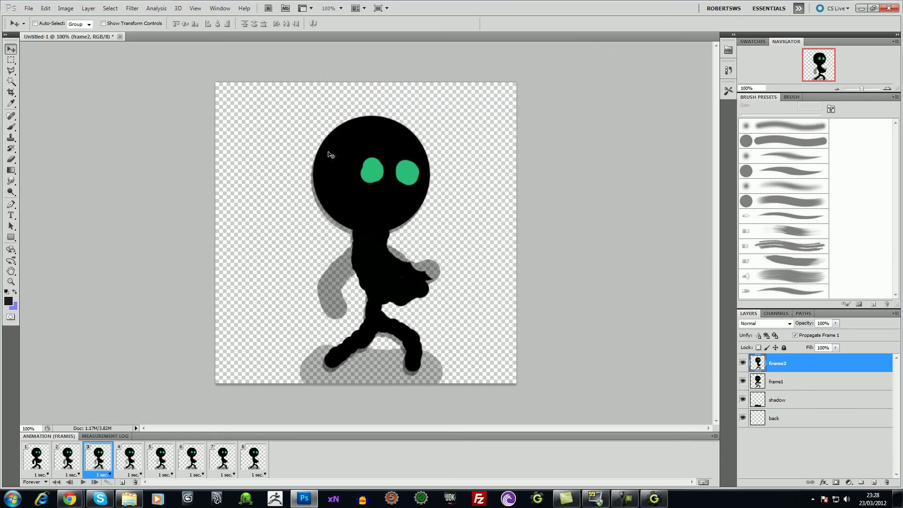
- Switch to GameMaker and create a new sprite in the Sprites group
left_click(861, 8)
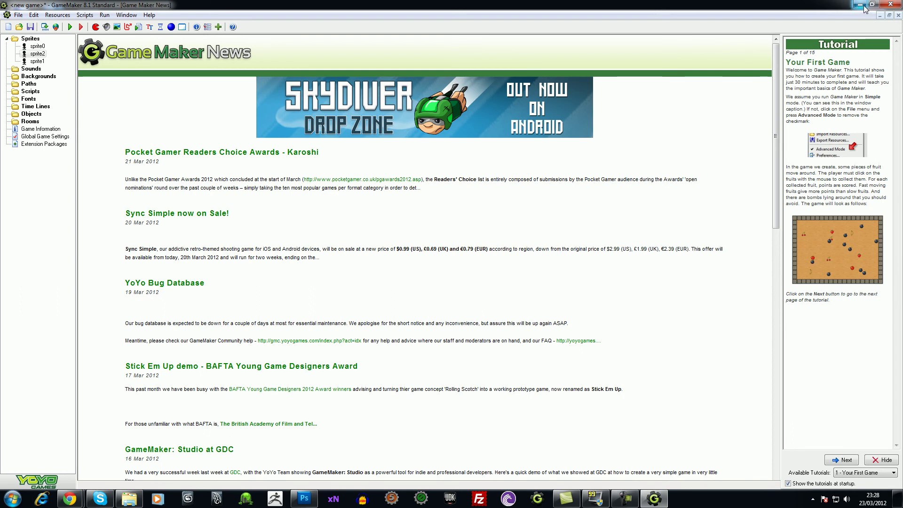
left_click(31, 39)
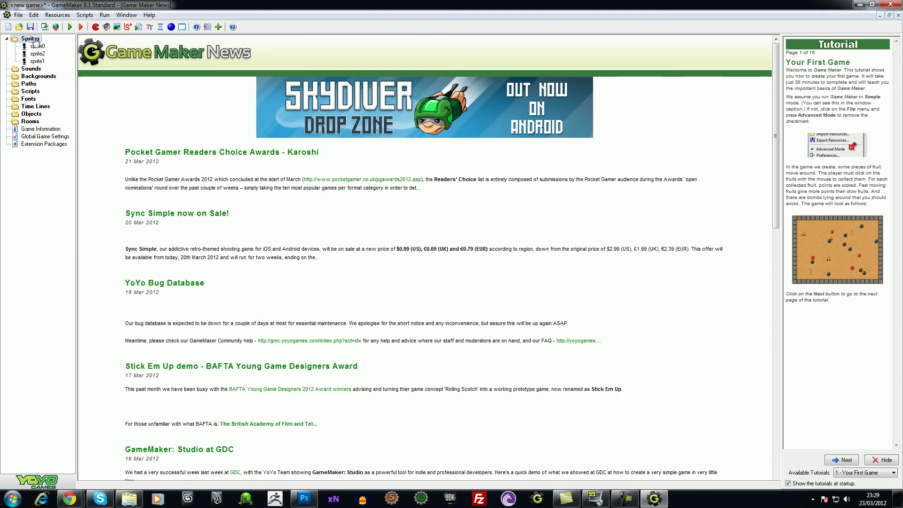
right_click(36, 41)
left_click(56, 45)
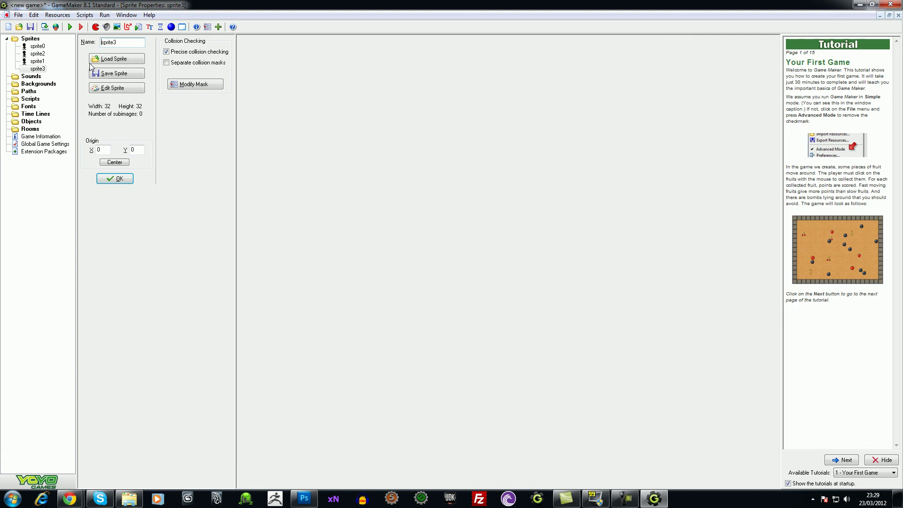
- Load frm1, frm2 and frm3 from the Desktop's New folder into the sprite and step through its subimages
left_click(118, 63)
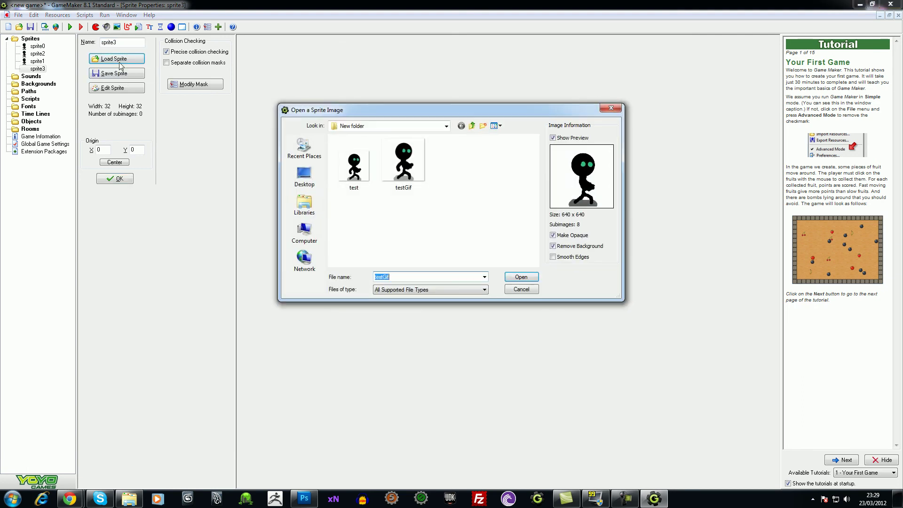
left_click(304, 176)
scroll(517, 169, "down", 3)
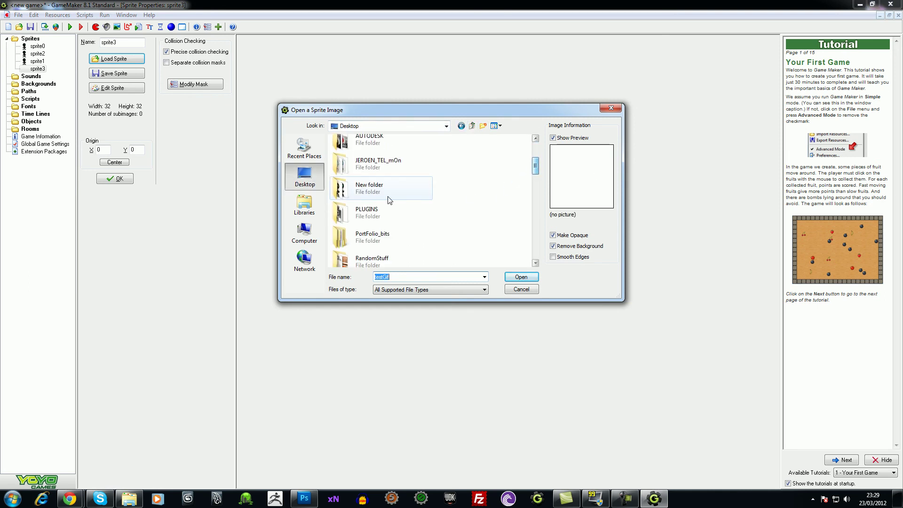
double_click(342, 188)
left_click(362, 183)
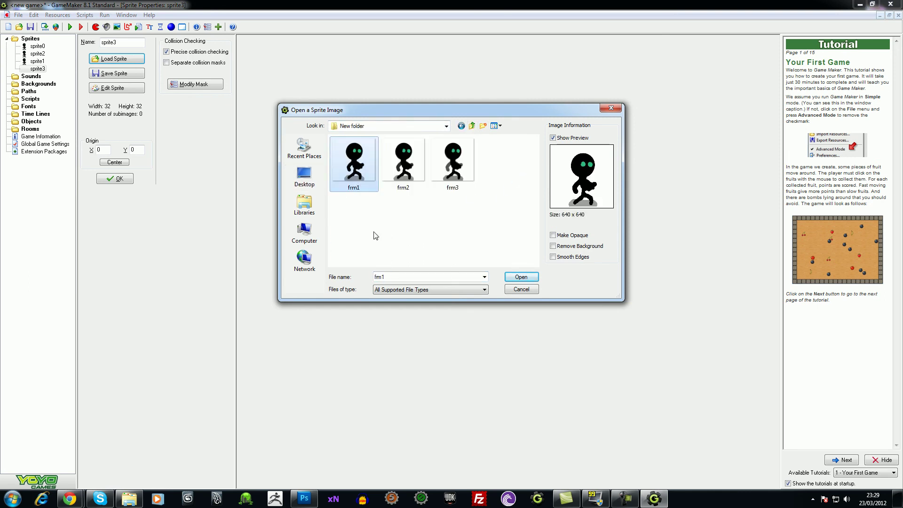
left_click(454, 176, "shift")
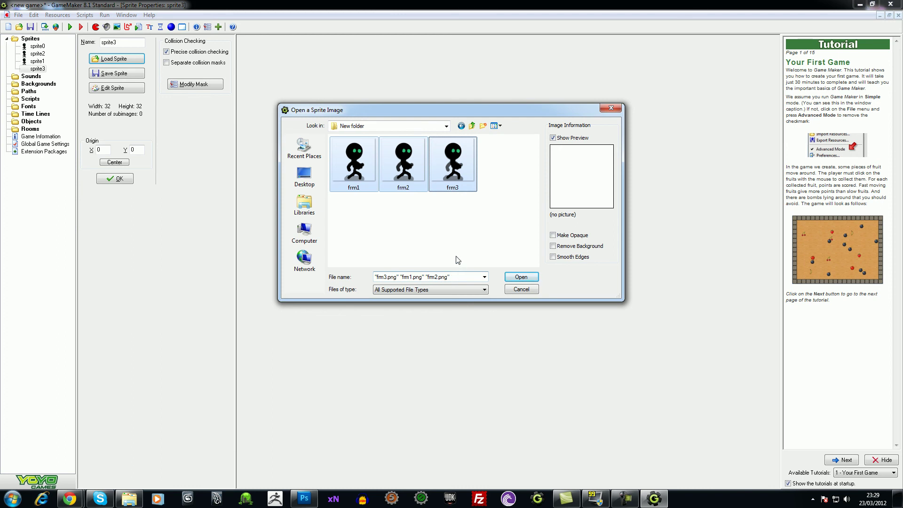
left_click(514, 277)
left_click(139, 127)
left_click(140, 126)
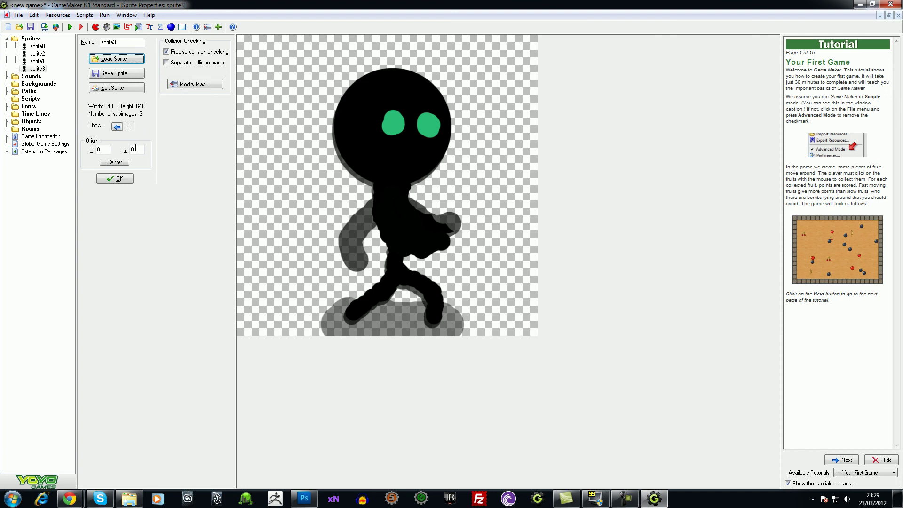
- Edit the sprite, stretch its images to 10% with the aspect ratio kept, and set the preview speed to 5
left_click(126, 93)
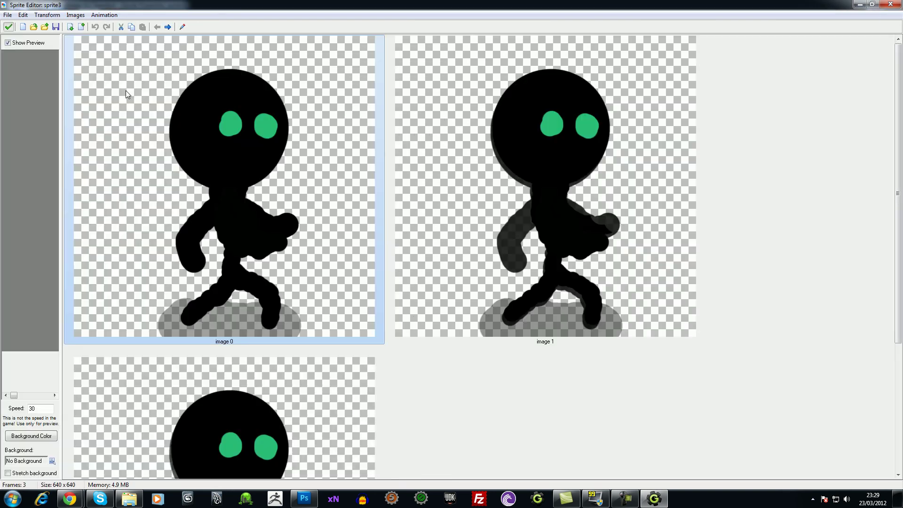
left_click(47, 15)
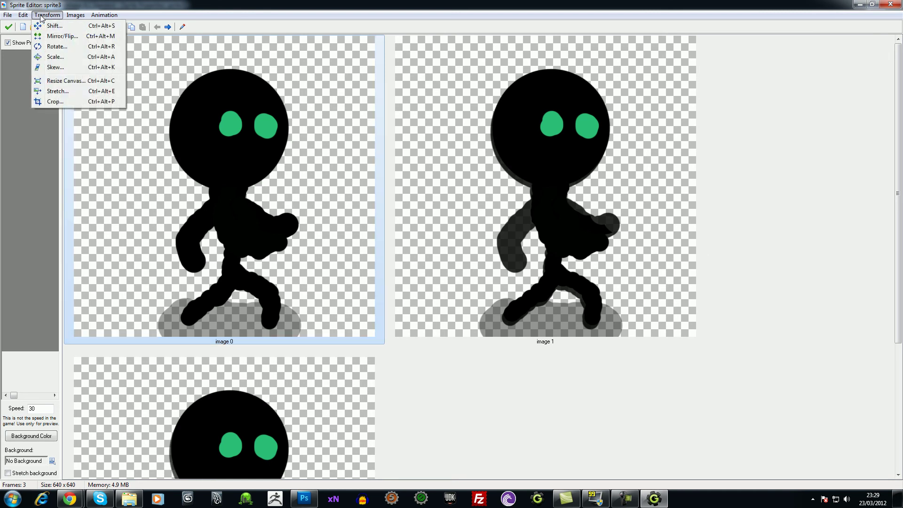
left_click(54, 89)
type("10")
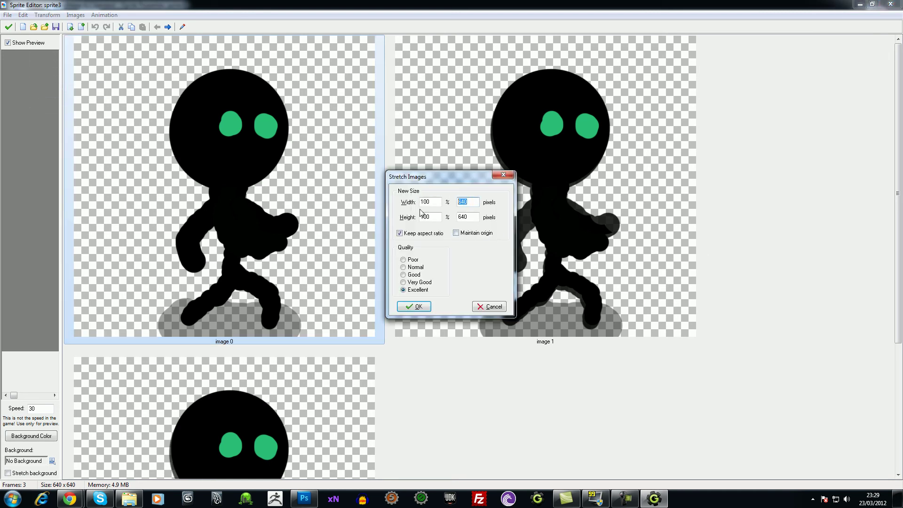
left_click(412, 307)
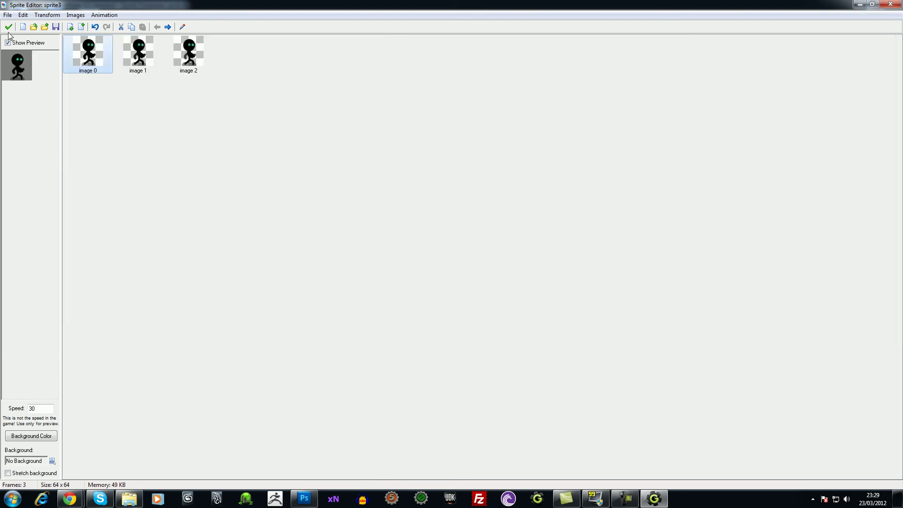
left_click_drag(39, 410, 20, 408)
- Open image 2 in the image editor and magnify it to examine the semi-transparent arm and shadow
double_click(189, 51)
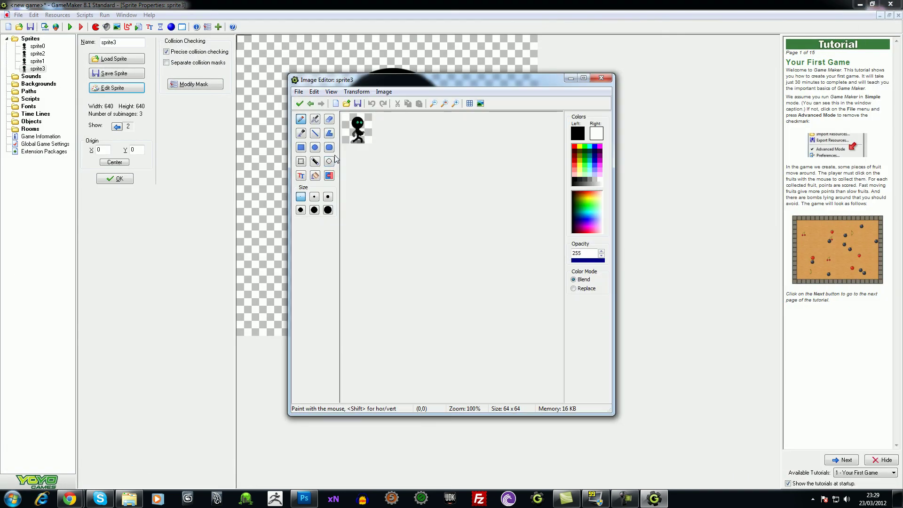
left_click(455, 104)
left_click(455, 103)
left_click(454, 103)
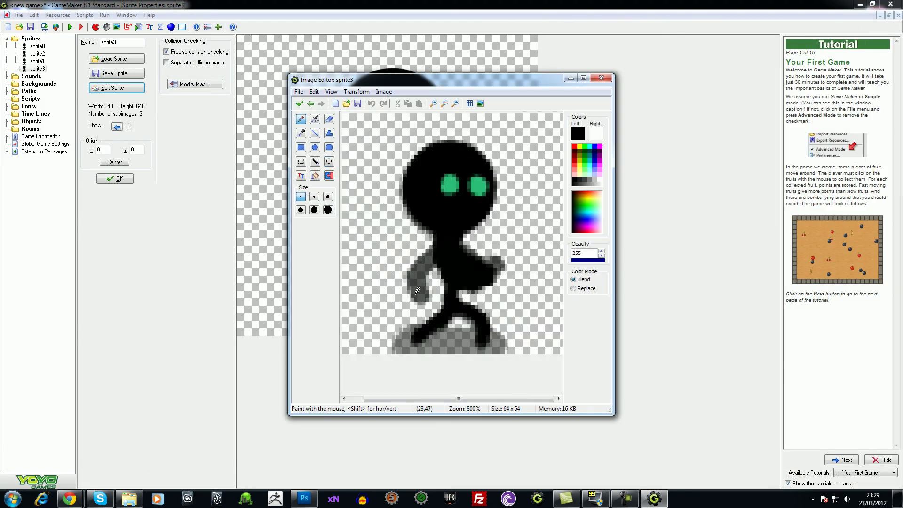
left_click(455, 104)
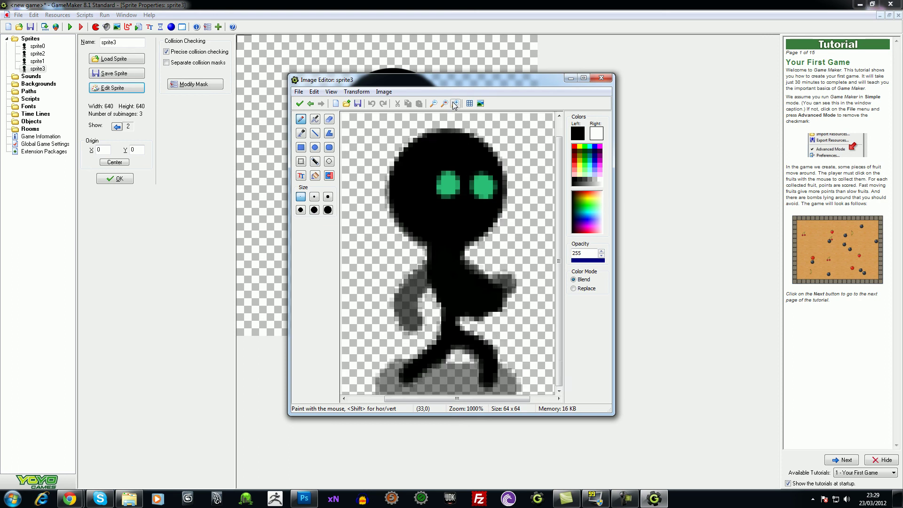
left_click(455, 104)
left_click(455, 103)
left_click(435, 104)
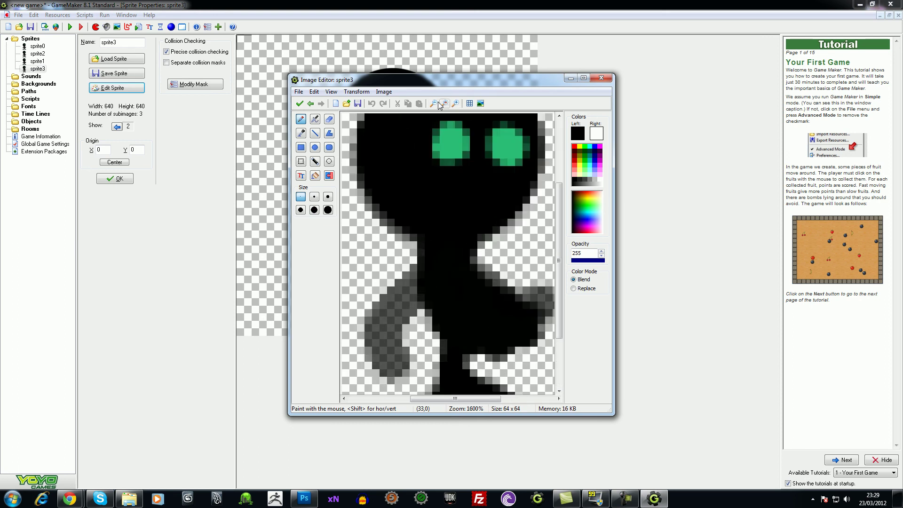
left_click(434, 104)
- Step back and forth through the sprite's subimages to compare their transparency, and close the image editor
left_click(310, 104)
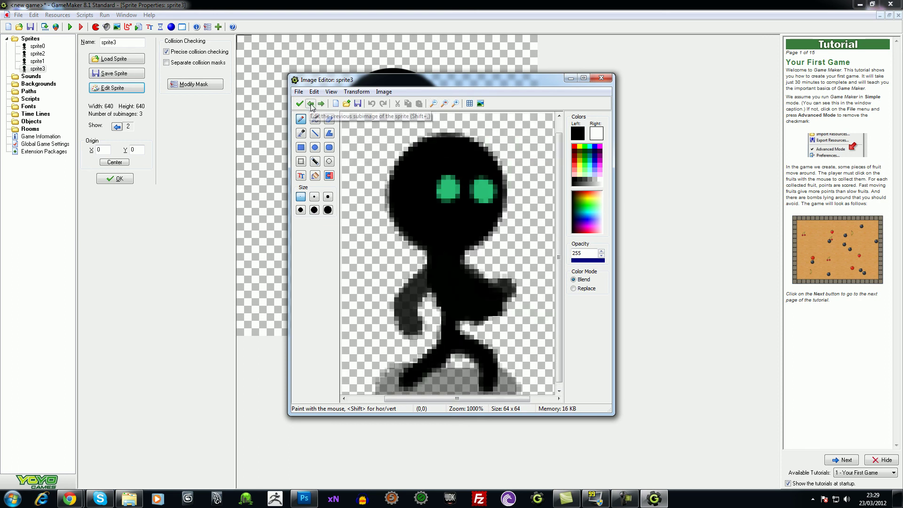
left_click(310, 104)
left_click(321, 104)
left_click(321, 104)
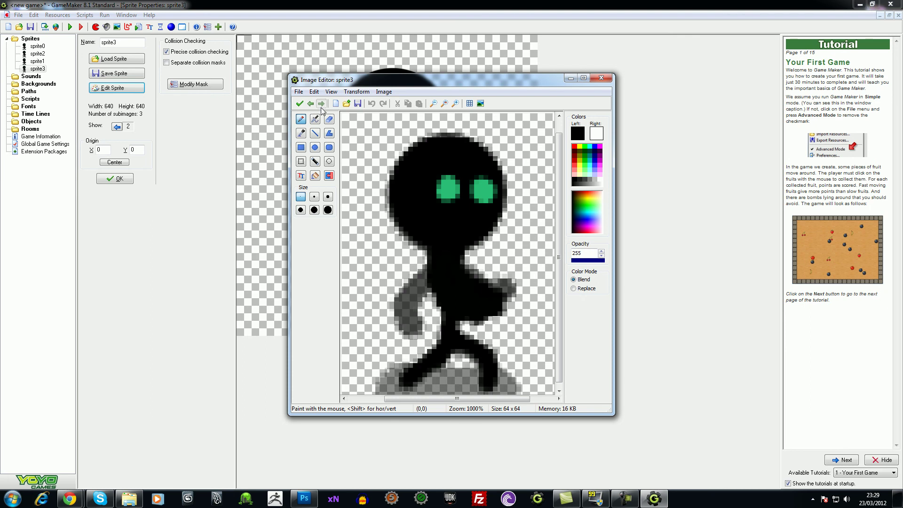
left_click(311, 104)
left_click(321, 104)
left_click(321, 104)
left_click(310, 104)
left_click(310, 104)
left_click(321, 104)
left_click(321, 104)
left_click(601, 78)
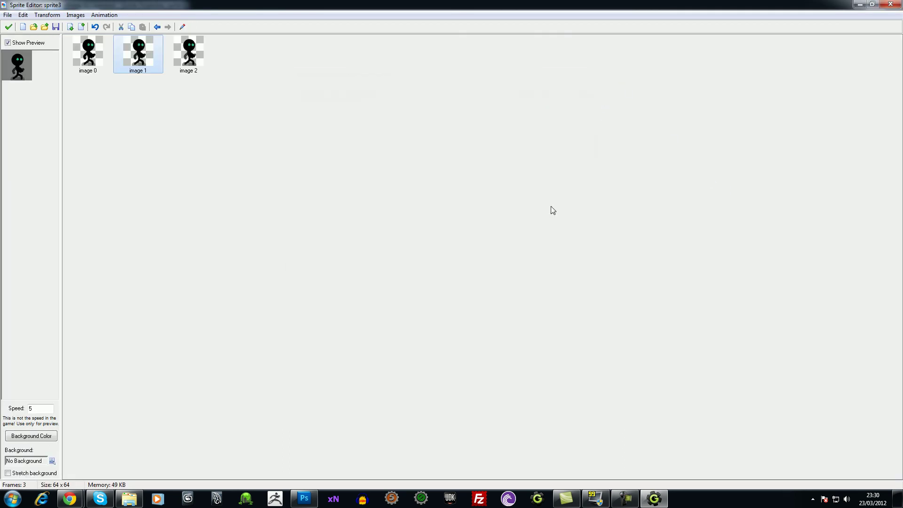
- Deselect the sprite's images and close the sprite editor
left_click(197, 163)
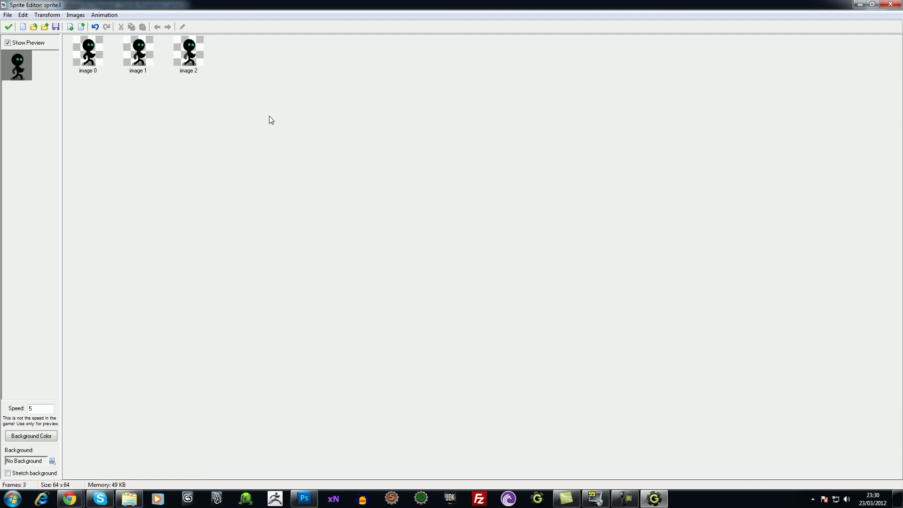
left_click(894, 5)
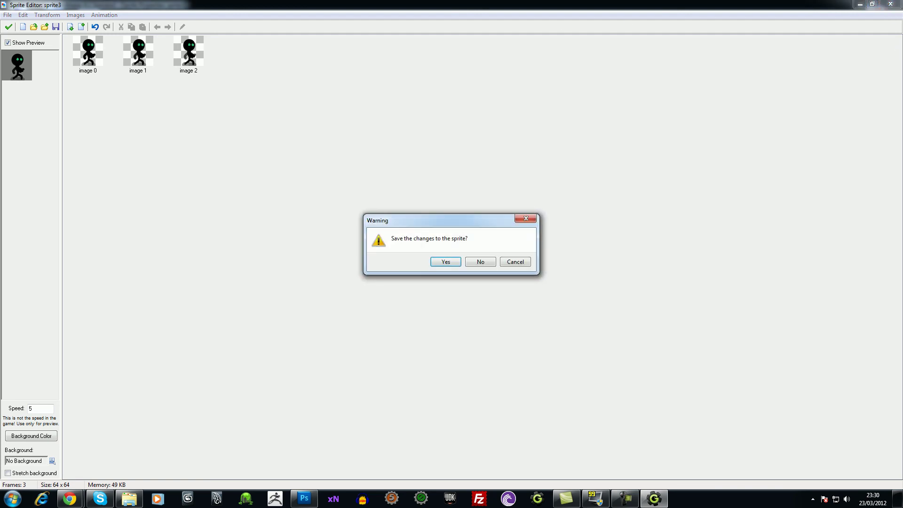